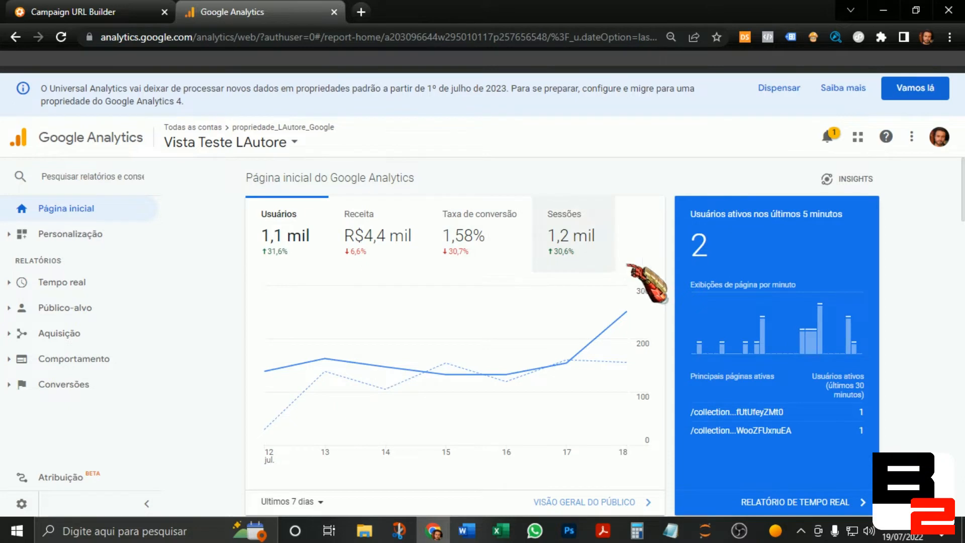
Review the home page's user metrics, traffic channels, active-user trends and user retention cards
{"action": "scroll", "coordinate": [634, 231], "scroll_direction": "down", "scroll_amount": 2}
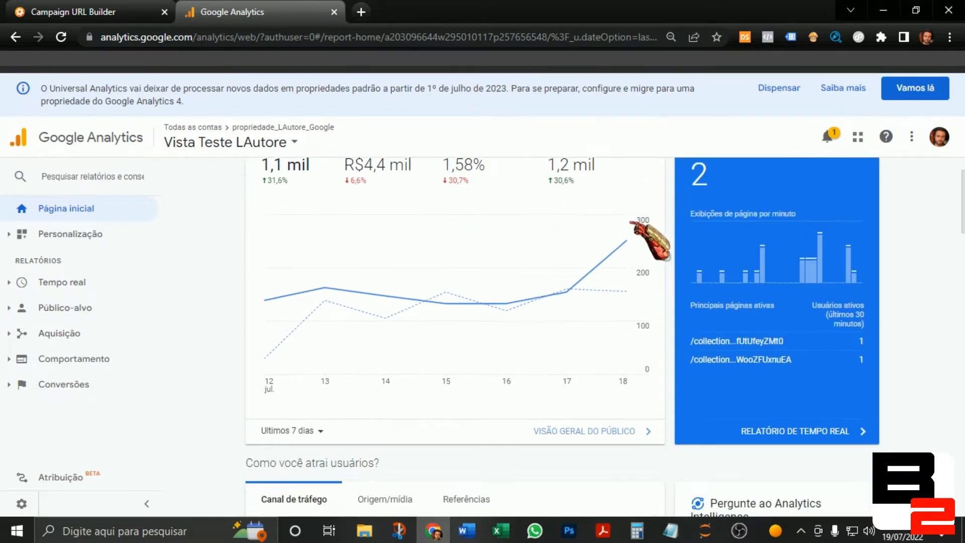
{"action": "scroll", "coordinate": [234, 464], "scroll_direction": "up", "scroll_amount": 1}
{"action": "scroll", "coordinate": [234, 464], "scroll_direction": "up", "scroll_amount": 1}
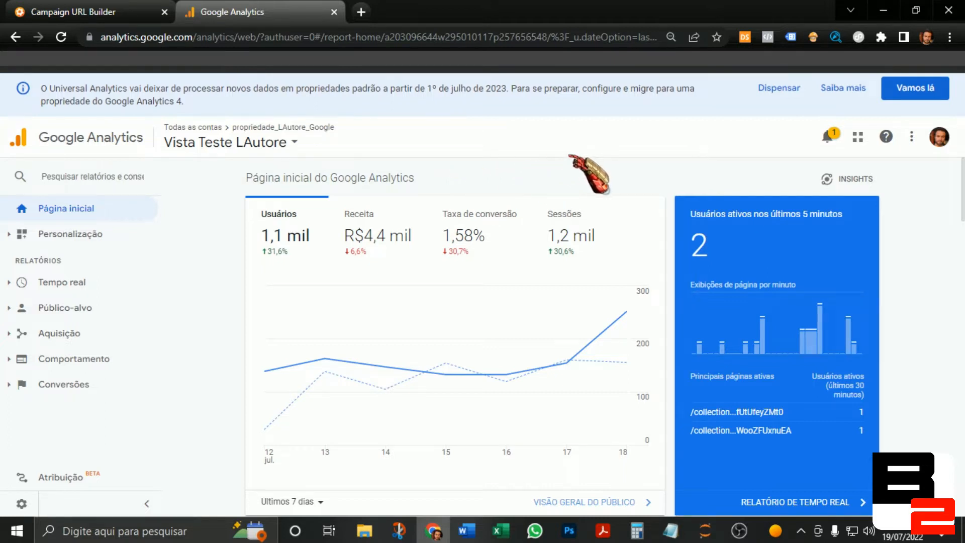
{"action": "mouse_move", "coordinate": [301, 309]}
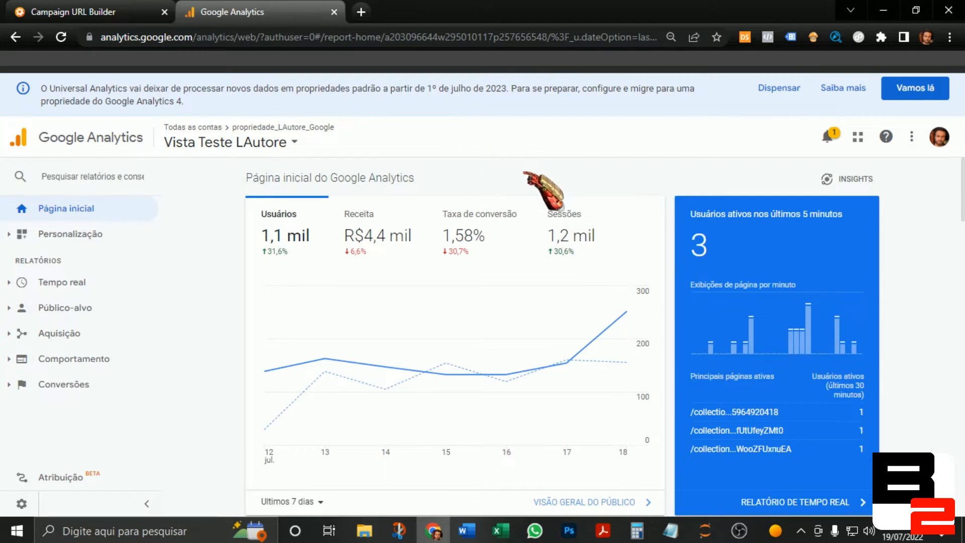
{"action": "scroll", "coordinate": [504, 167], "scroll_direction": "down", "scroll_amount": 7}
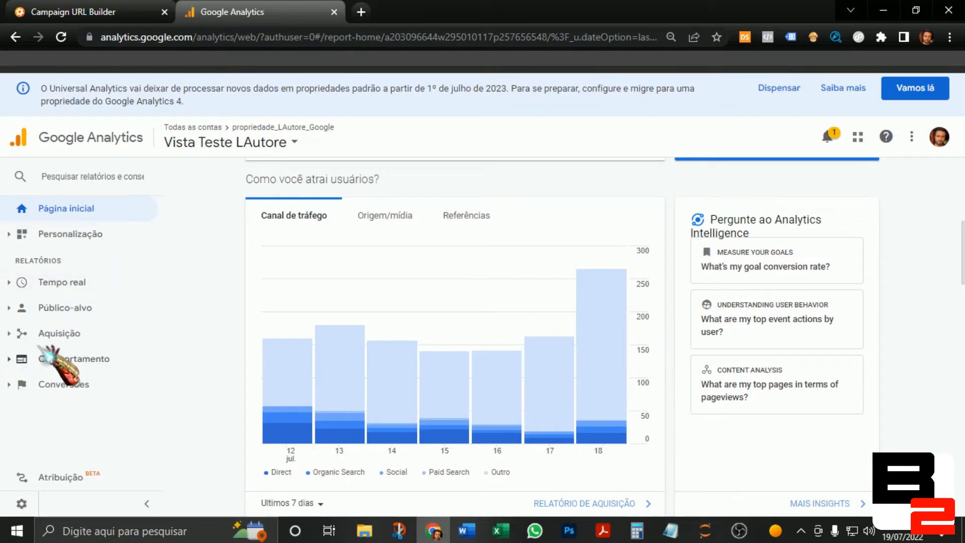
{"action": "scroll", "coordinate": [194, 345], "scroll_direction": "down", "scroll_amount": 7}
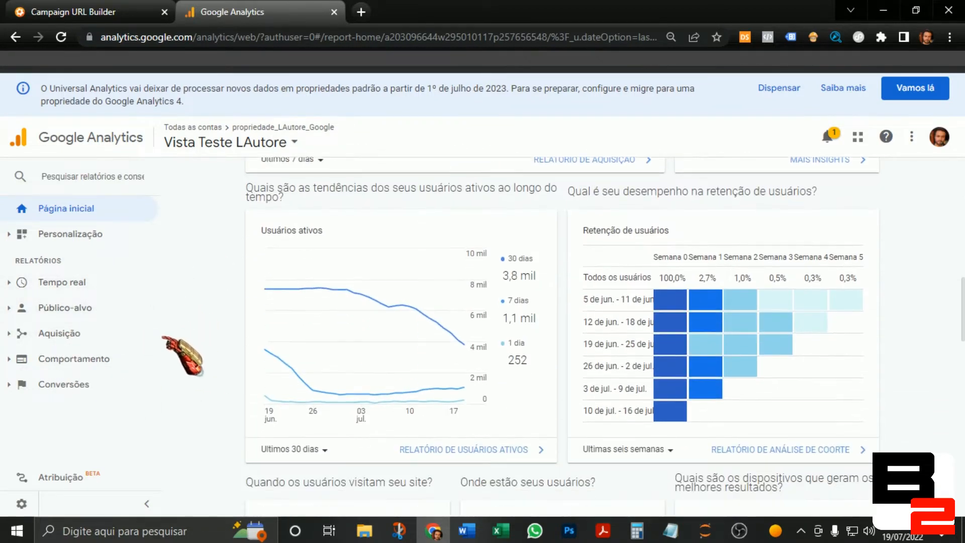
{"action": "scroll", "coordinate": [388, 270], "scroll_direction": "down", "scroll_amount": 4}
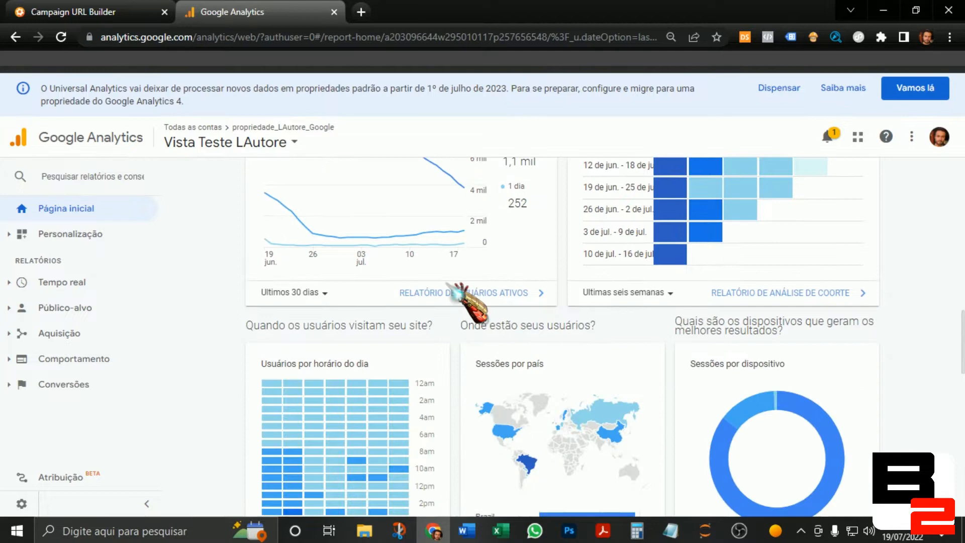
{"action": "scroll", "coordinate": [246, 239], "scroll_direction": "down", "scroll_amount": 1}
{"action": "scroll", "coordinate": [610, 287], "scroll_direction": "up", "scroll_amount": 4}
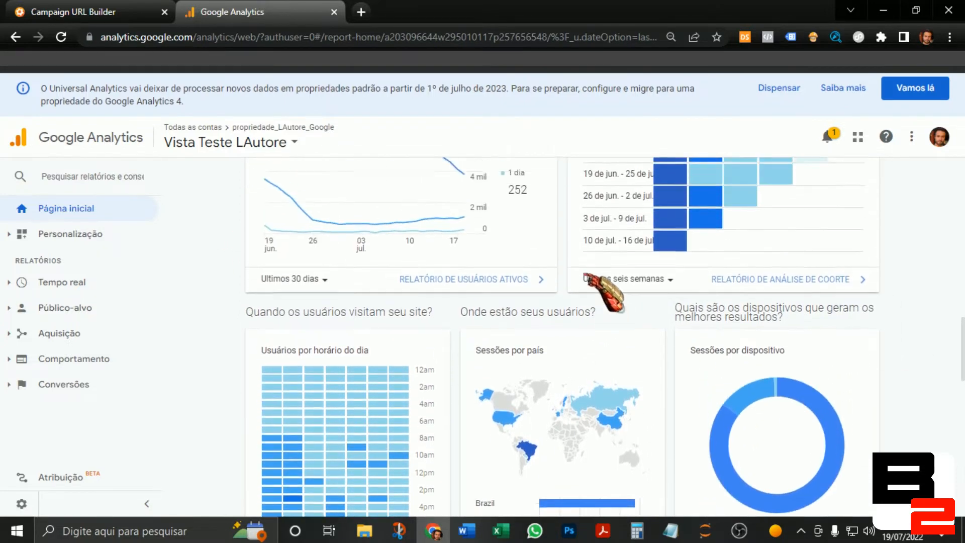
Examine the home page cards for users by time of day, sessions by country and sessions by device
{"action": "scroll", "coordinate": [452, 280], "scroll_direction": "down", "scroll_amount": 4}
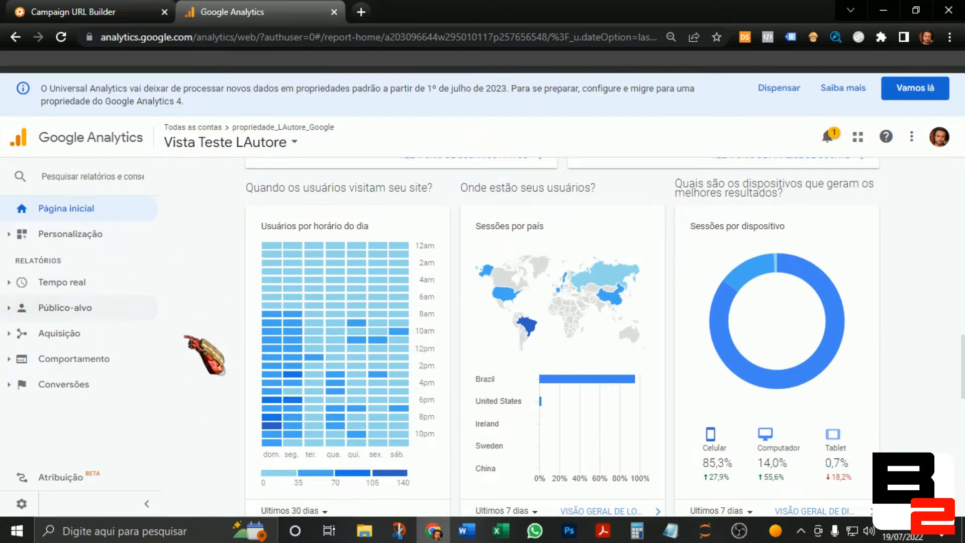
{"action": "scroll", "coordinate": [191, 322], "scroll_direction": "down", "scroll_amount": 1}
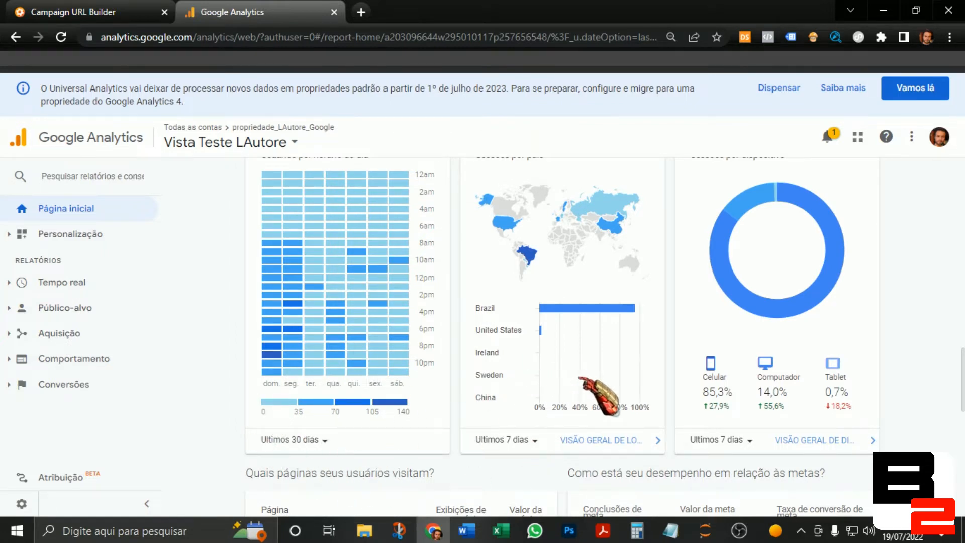
{"action": "scroll", "coordinate": [570, 311], "scroll_direction": "up", "scroll_amount": 1}
{"action": "mouse_move", "coordinate": [565, 390]}
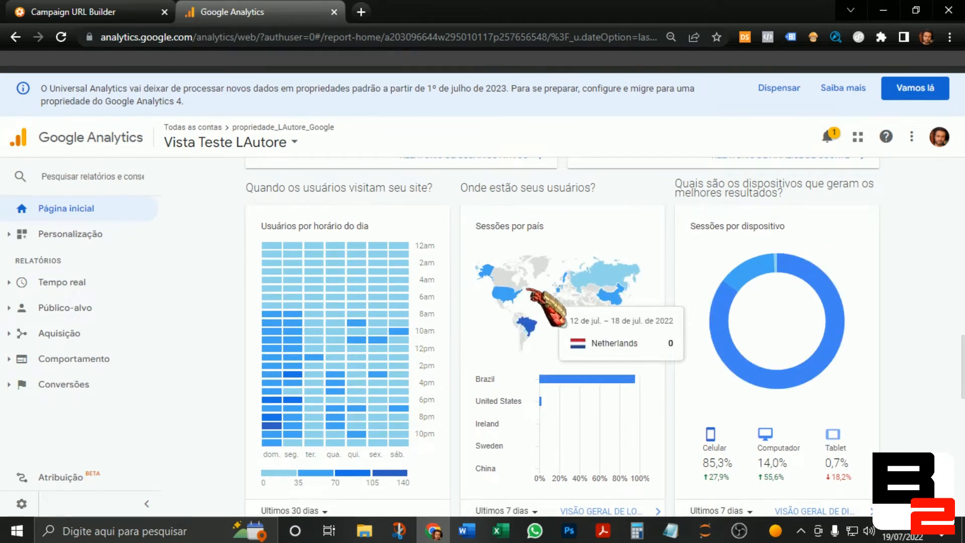
{"action": "scroll", "coordinate": [942, 243], "scroll_direction": "down", "scroll_amount": 1}
{"action": "scroll", "coordinate": [950, 226], "scroll_direction": "up", "scroll_amount": 1}
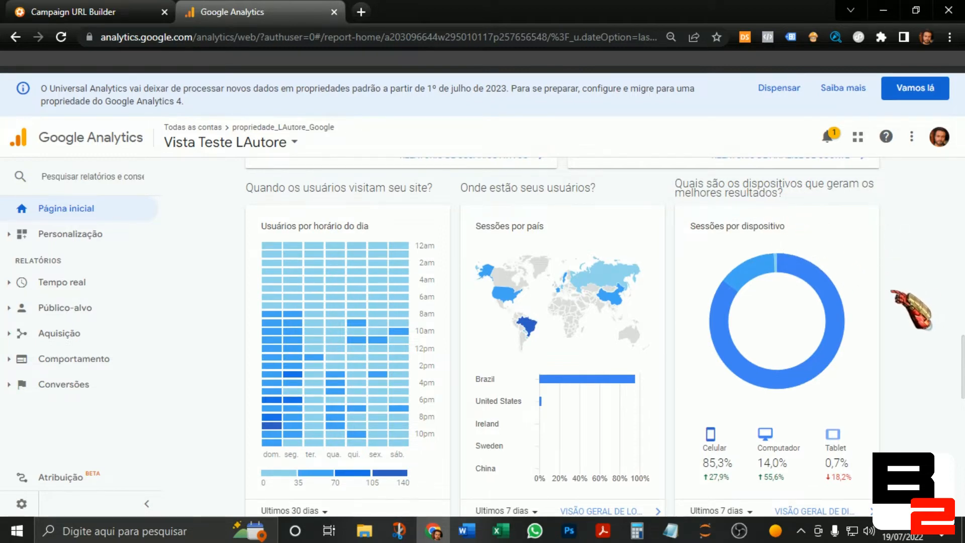
{"action": "scroll", "coordinate": [912, 309], "scroll_direction": "down", "scroll_amount": 1}
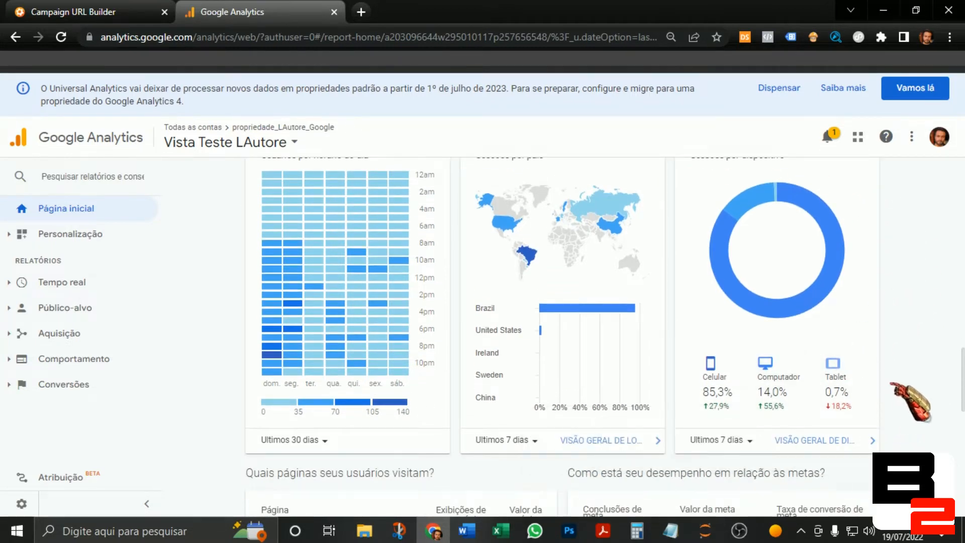
{"action": "scroll", "coordinate": [904, 405], "scroll_direction": "up", "scroll_amount": 1}
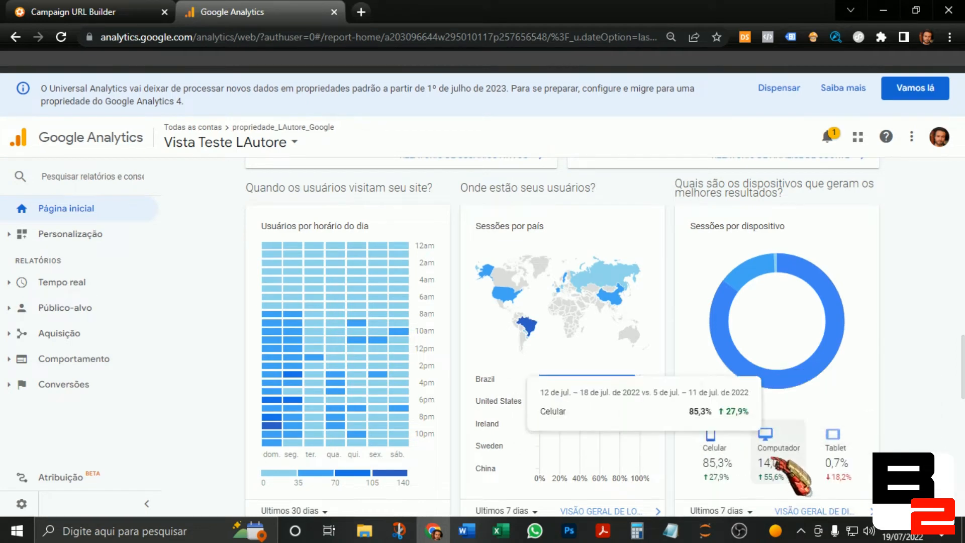
{"action": "scroll", "coordinate": [890, 412], "scroll_direction": "down", "scroll_amount": 1}
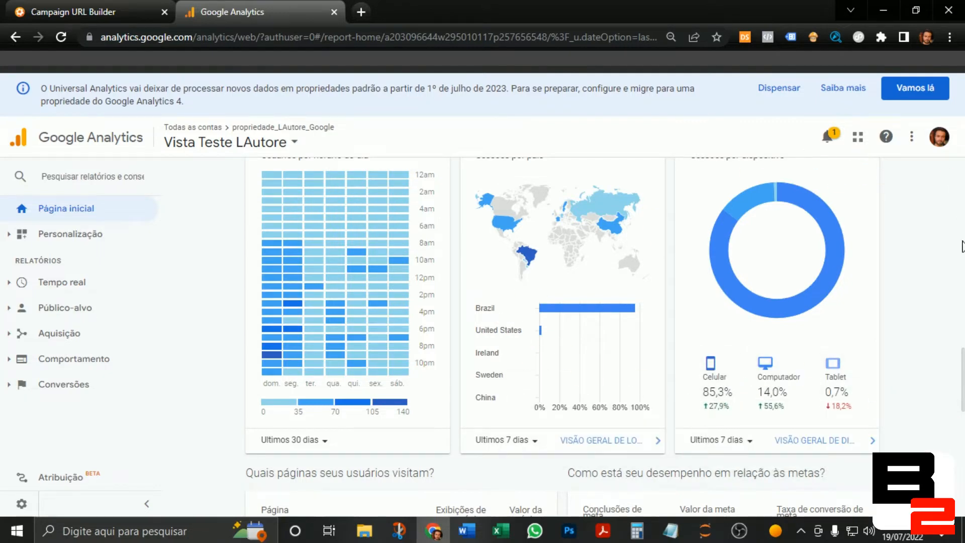
Review the visited pages, goal performance and best-selling products cards, and check the products card's date range options
{"action": "scroll", "coordinate": [961, 247], "scroll_direction": "down", "scroll_amount": 4}
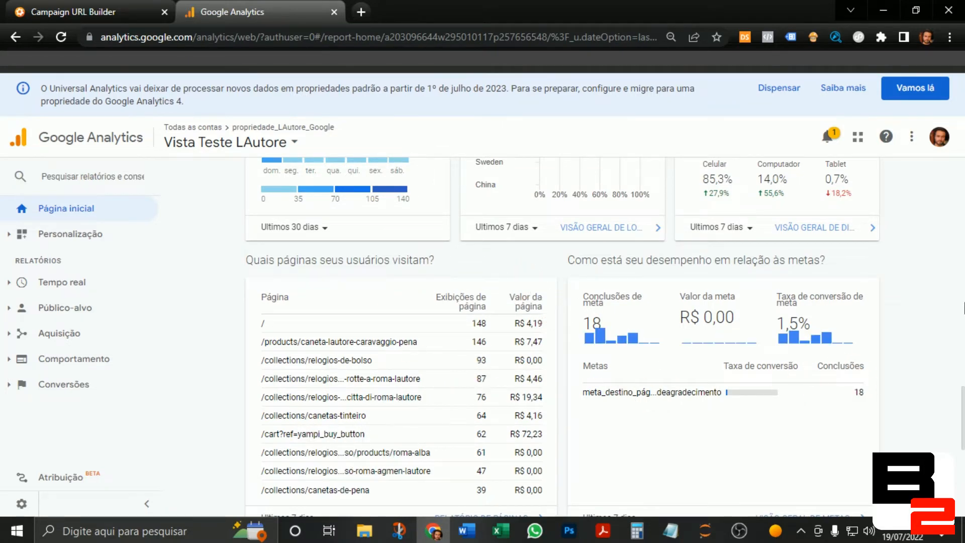
{"action": "scroll", "coordinate": [940, 316], "scroll_direction": "down", "scroll_amount": 5}
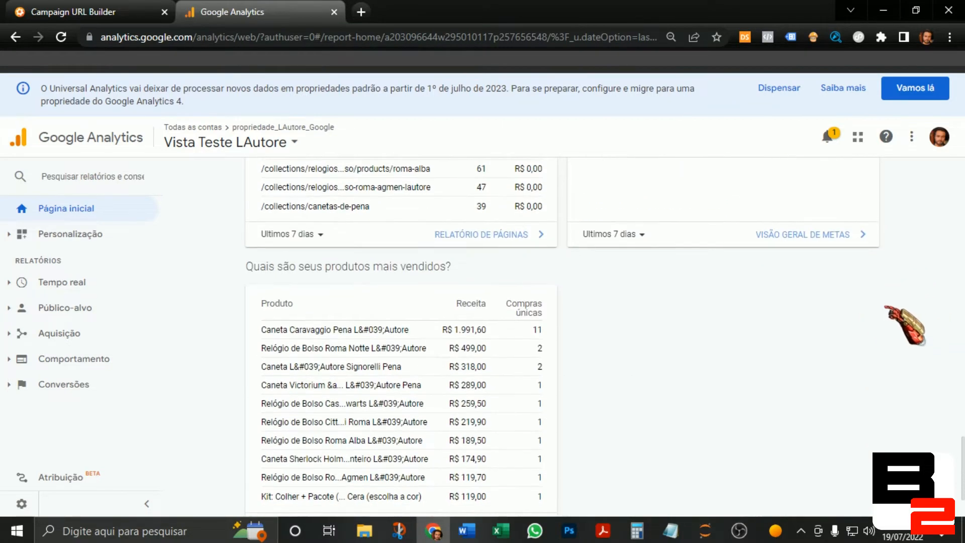
{"action": "scroll", "coordinate": [486, 360], "scroll_direction": "down", "scroll_amount": 1}
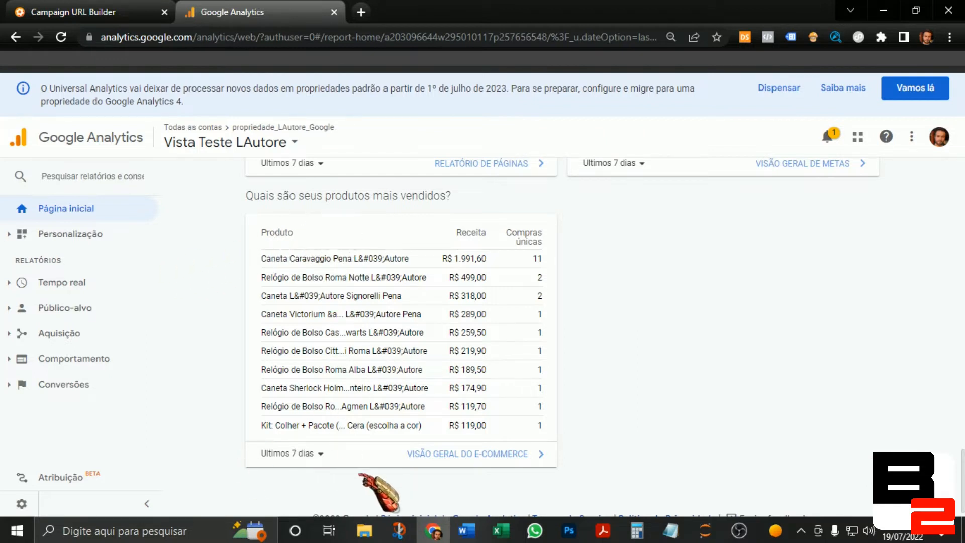
{"action": "left_click", "coordinate": [321, 456]}
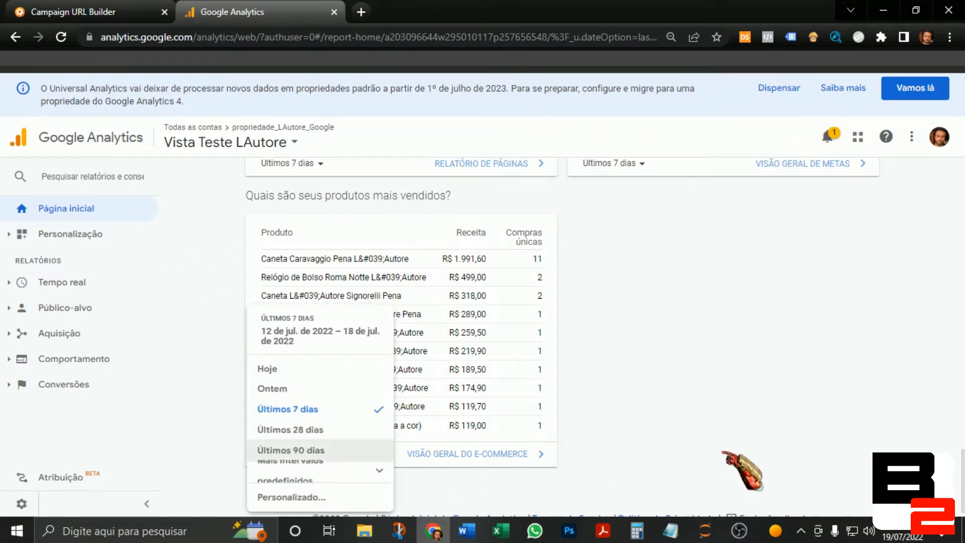
{"action": "left_click", "coordinate": [583, 361]}
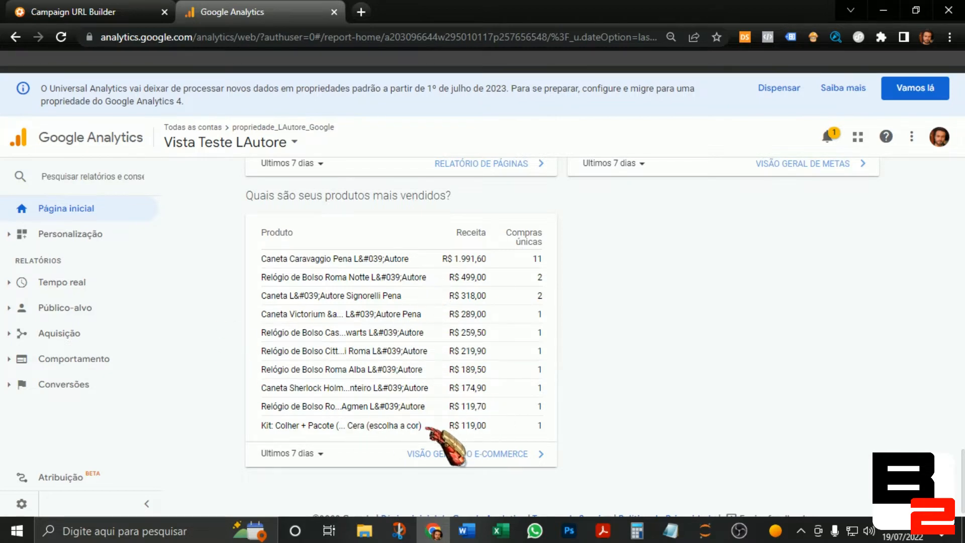
Open the Origem/mídia report for all traffic within the Aquisição reports
{"action": "scroll", "coordinate": [704, 452], "scroll_direction": "up", "scroll_amount": 8}
{"action": "scroll", "coordinate": [568, 384], "scroll_direction": "up", "scroll_amount": 10}
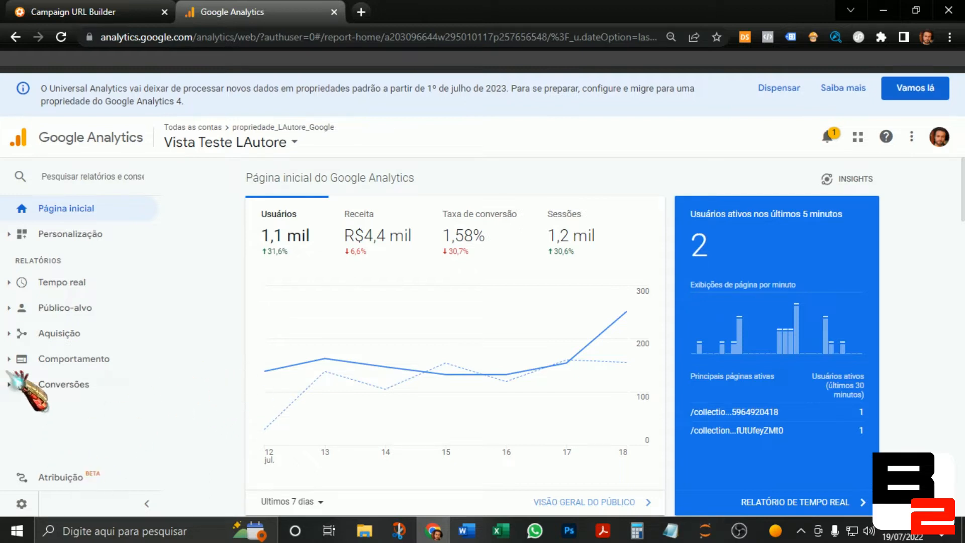
{"action": "left_click", "coordinate": [20, 343]}
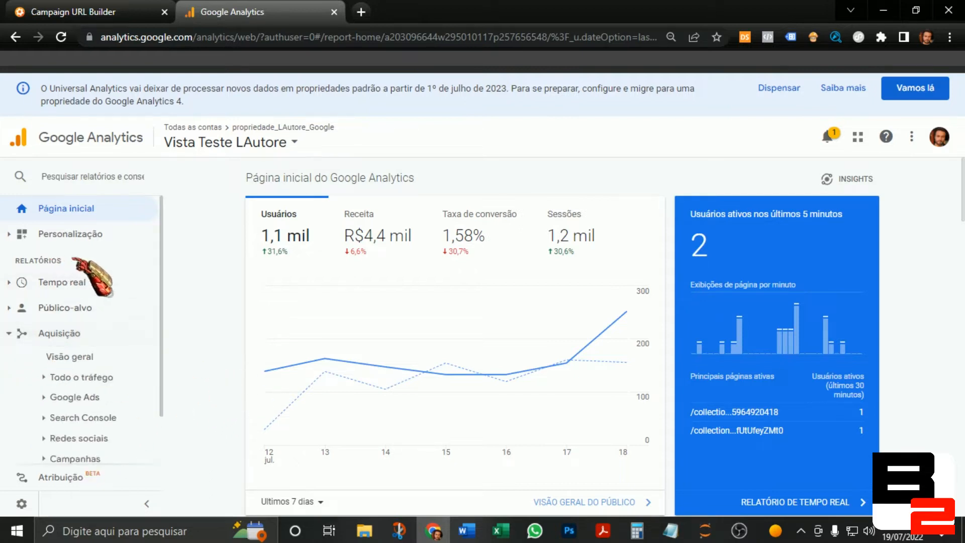
{"action": "scroll", "coordinate": [20, 432], "scroll_direction": "down", "scroll_amount": 1}
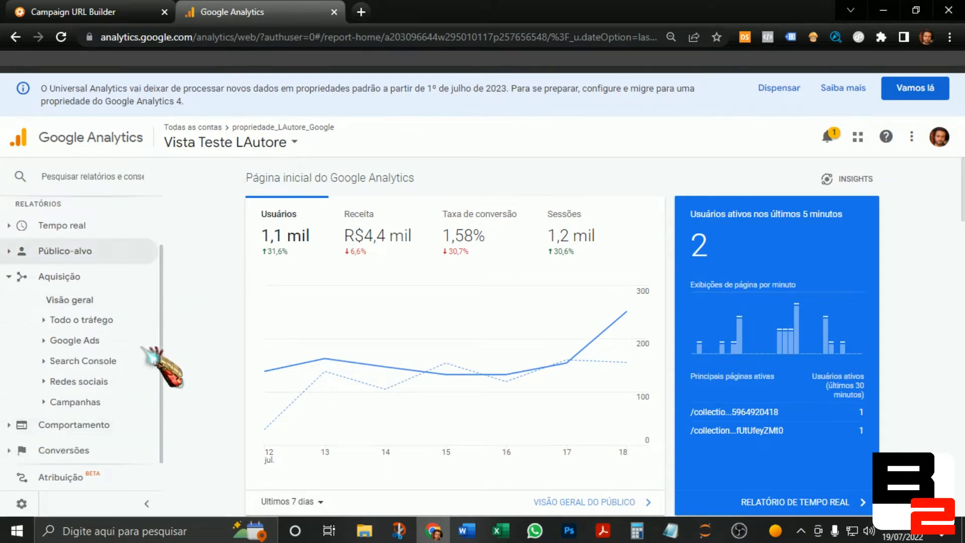
{"action": "left_click", "coordinate": [48, 324]}
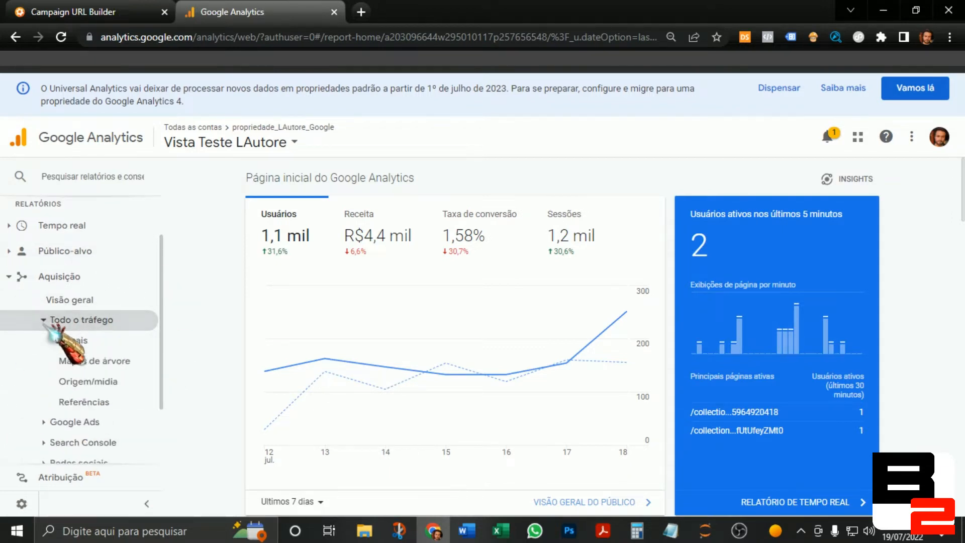
{"action": "left_click", "coordinate": [117, 383]}
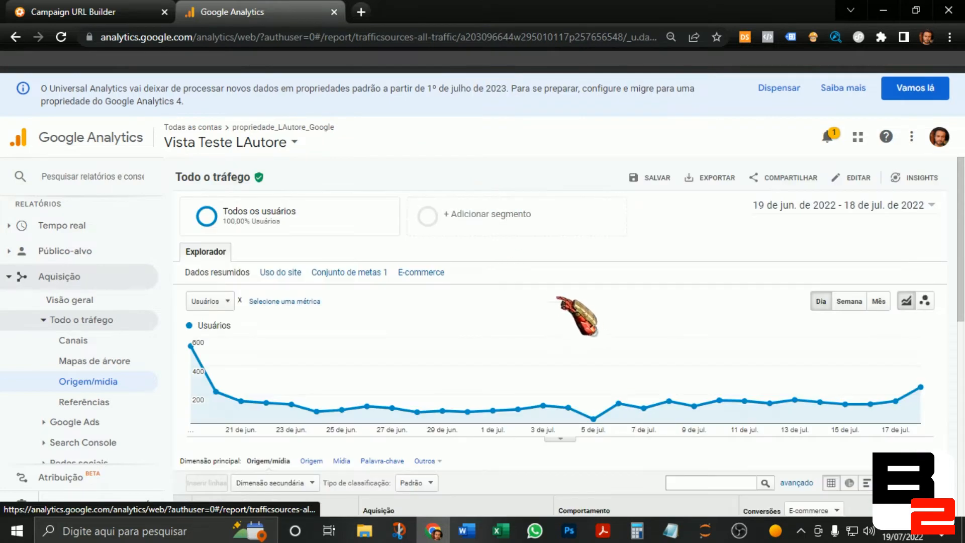
Set the Origem/mídia report's period to Últimos 30 dias and apply it
{"action": "scroll", "coordinate": [554, 405], "scroll_direction": "down", "scroll_amount": 2}
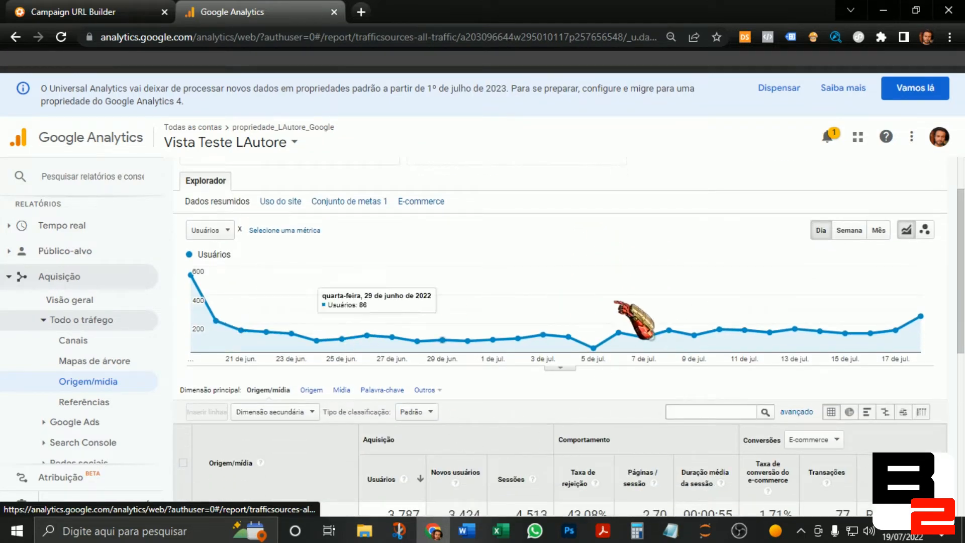
{"action": "scroll", "coordinate": [729, 287], "scroll_direction": "up", "scroll_amount": 2}
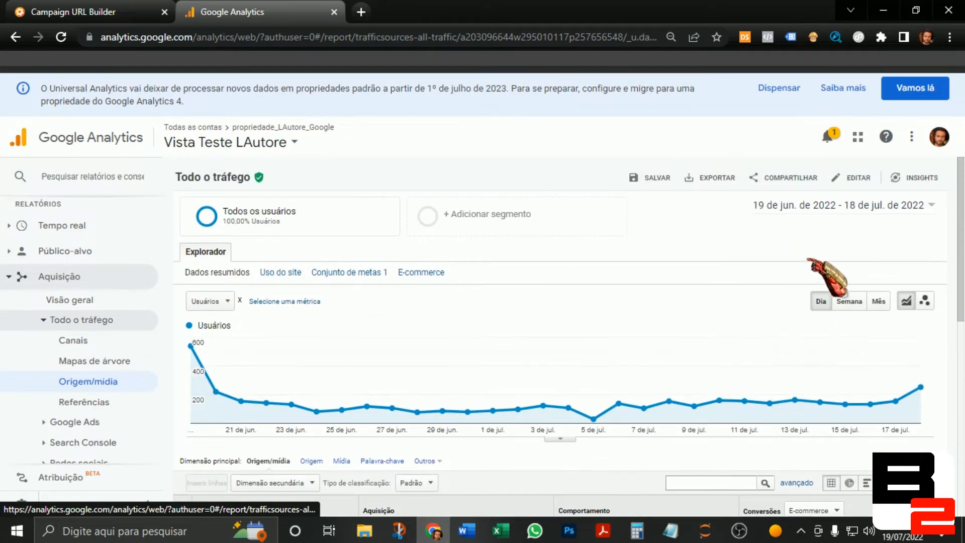
{"action": "left_click", "coordinate": [857, 206]}
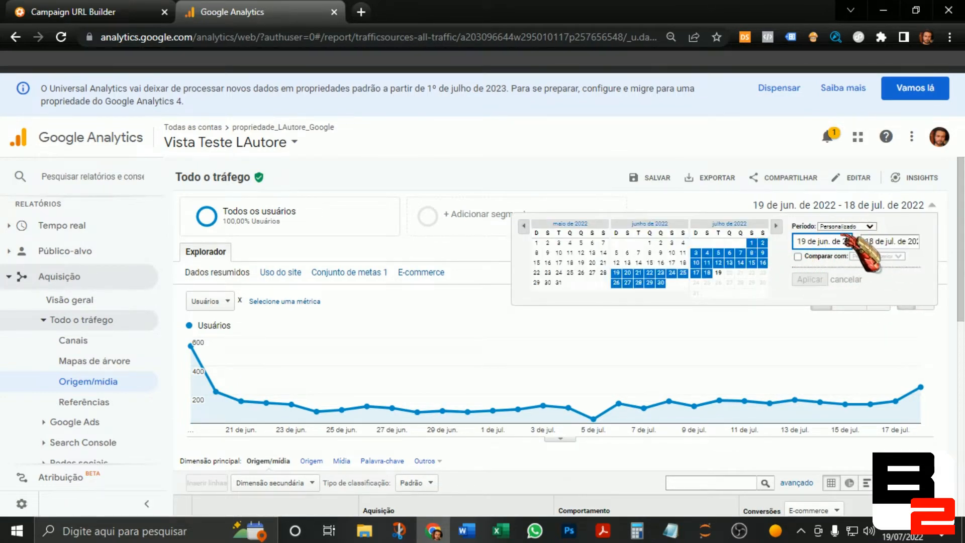
{"action": "left_click", "coordinate": [870, 226]}
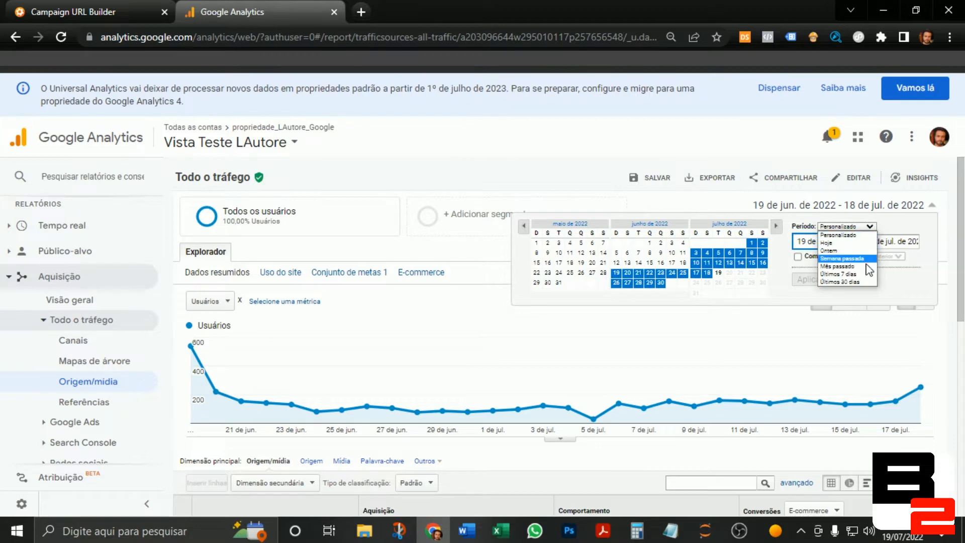
{"action": "left_click", "coordinate": [859, 282]}
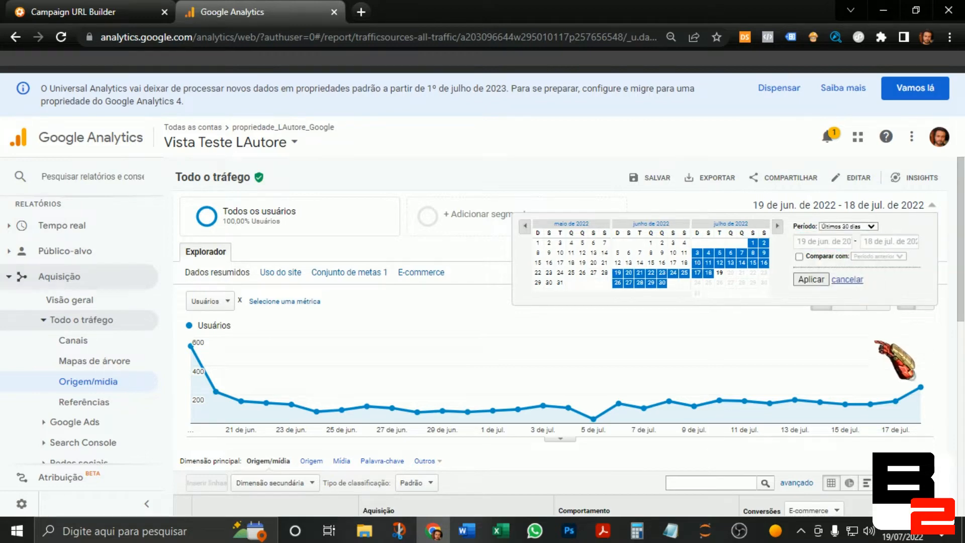
{"action": "left_click", "coordinate": [806, 279]}
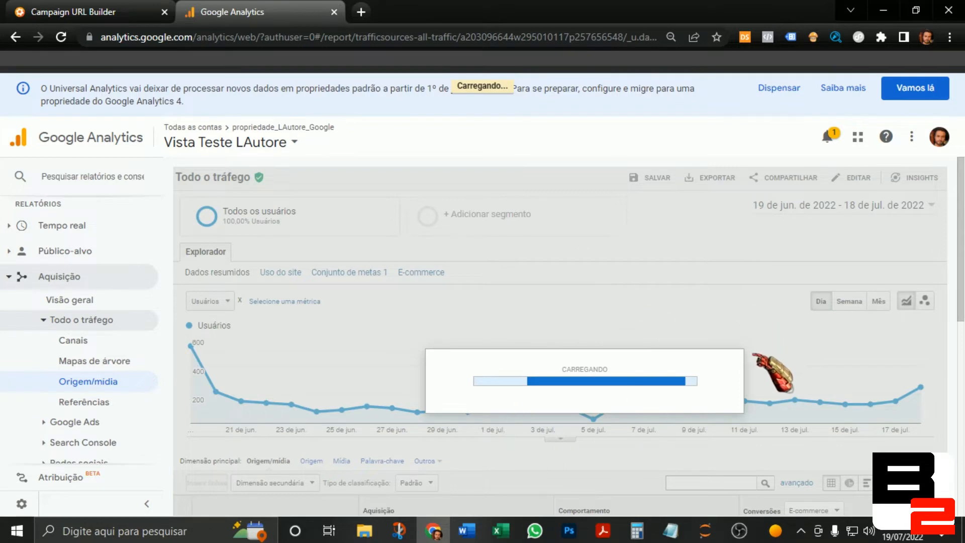
Expand the annotations area beneath the Usuários chart and open a blank new annotation
{"action": "scroll", "coordinate": [713, 317], "scroll_direction": "down", "scroll_amount": 3}
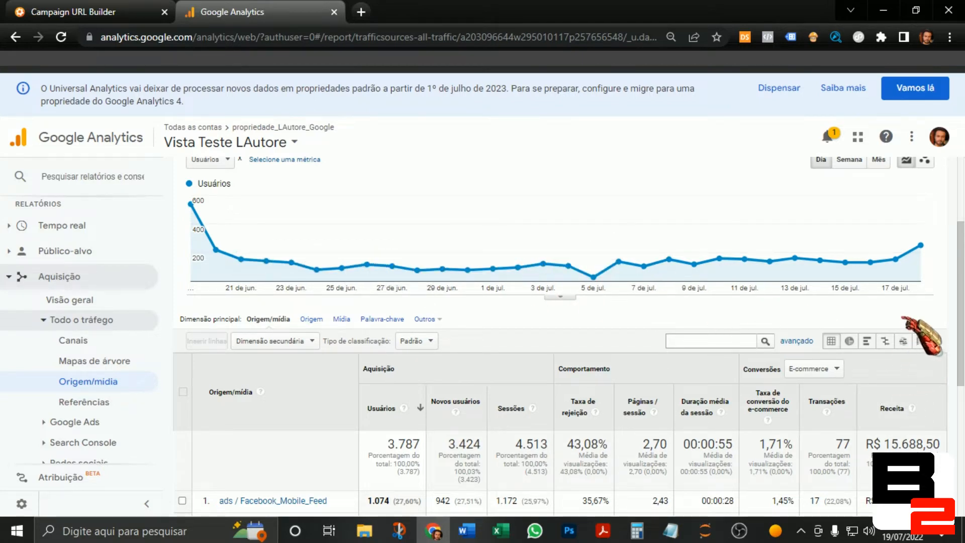
{"action": "left_click", "coordinate": [561, 299]}
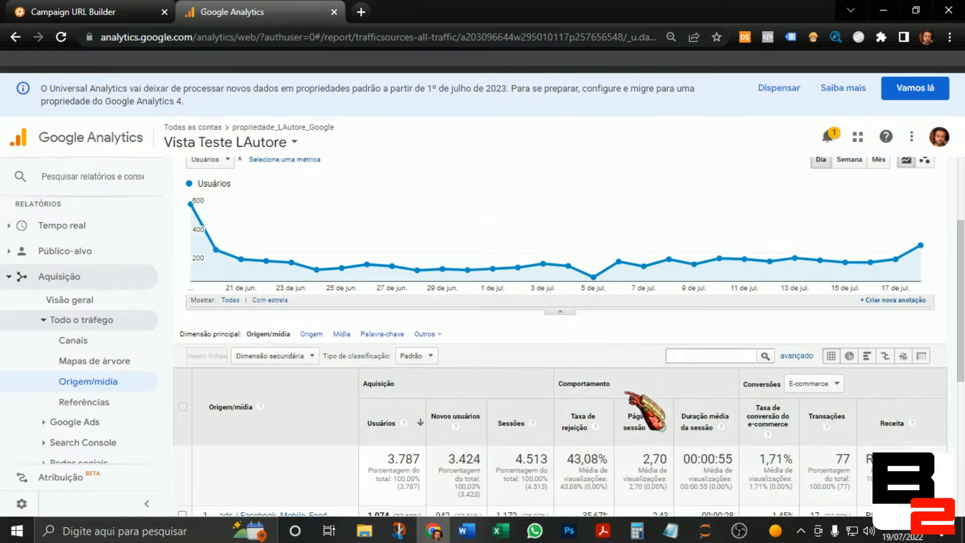
{"action": "left_click", "coordinate": [880, 302]}
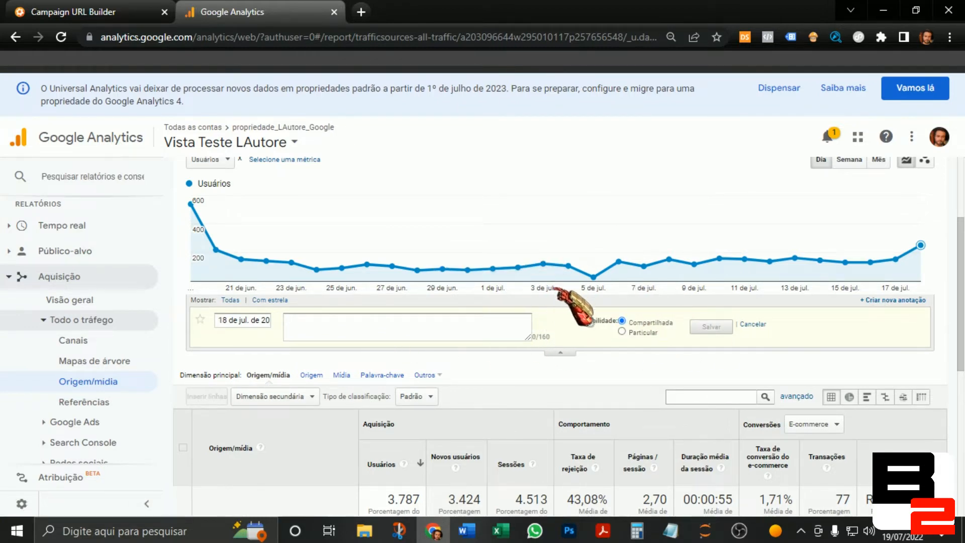
{"action": "mouse_move", "coordinate": [518, 267]}
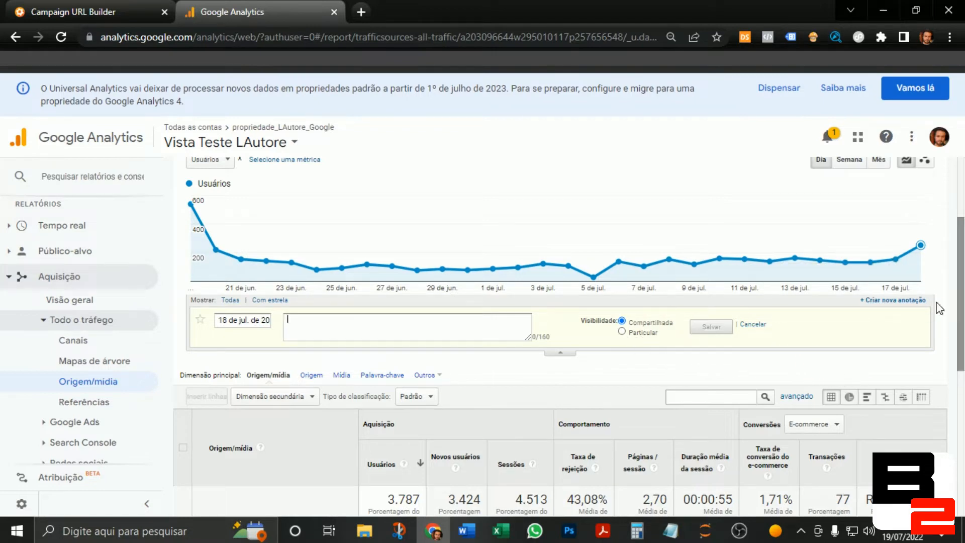
{"action": "scroll", "coordinate": [437, 373], "scroll_direction": "down", "scroll_amount": 2}
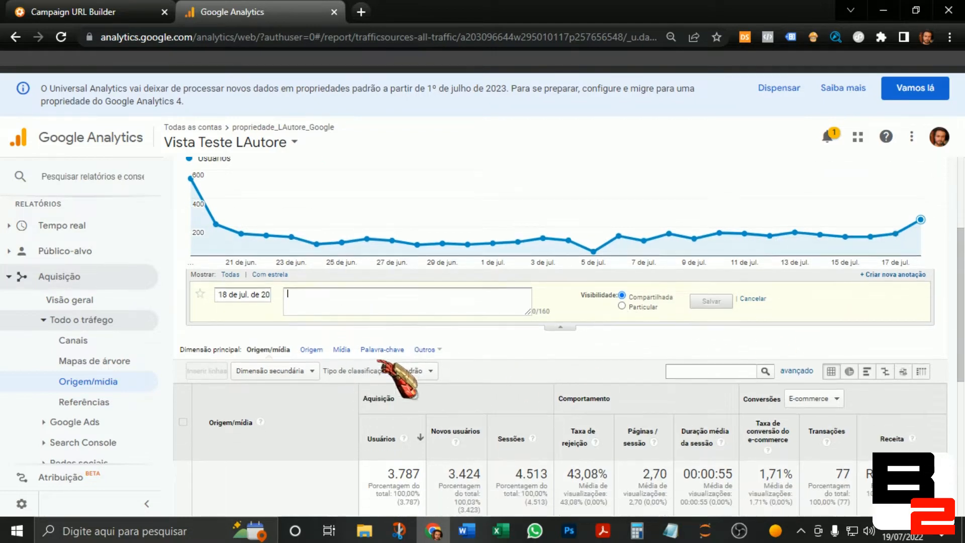
Examine the acquisition, behavior and e-commerce conversion metrics for each traffic source in the Origem/mídia table
{"action": "scroll", "coordinate": [653, 262], "scroll_direction": "down", "scroll_amount": 3}
{"action": "scroll", "coordinate": [613, 254], "scroll_direction": "down", "scroll_amount": 2}
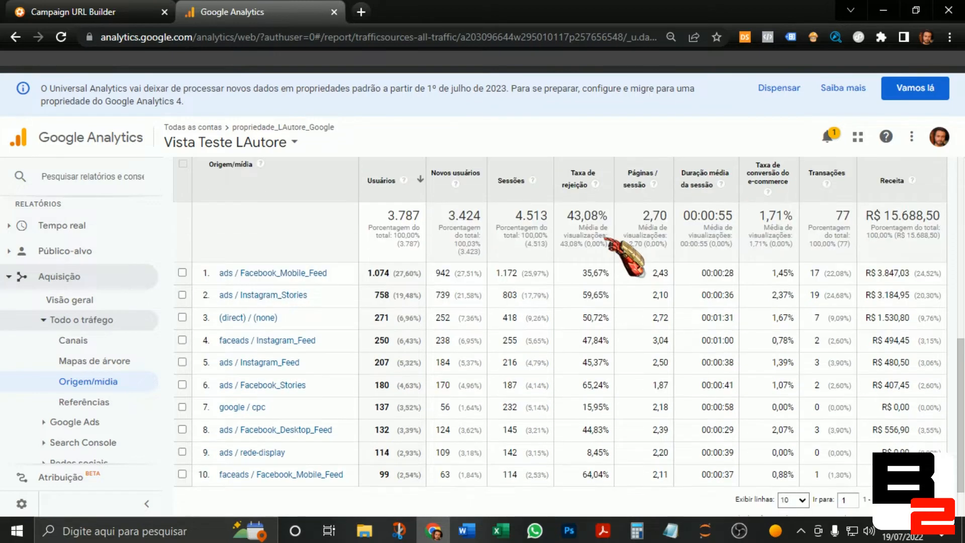
{"action": "scroll", "coordinate": [341, 281], "scroll_direction": "up", "scroll_amount": 2}
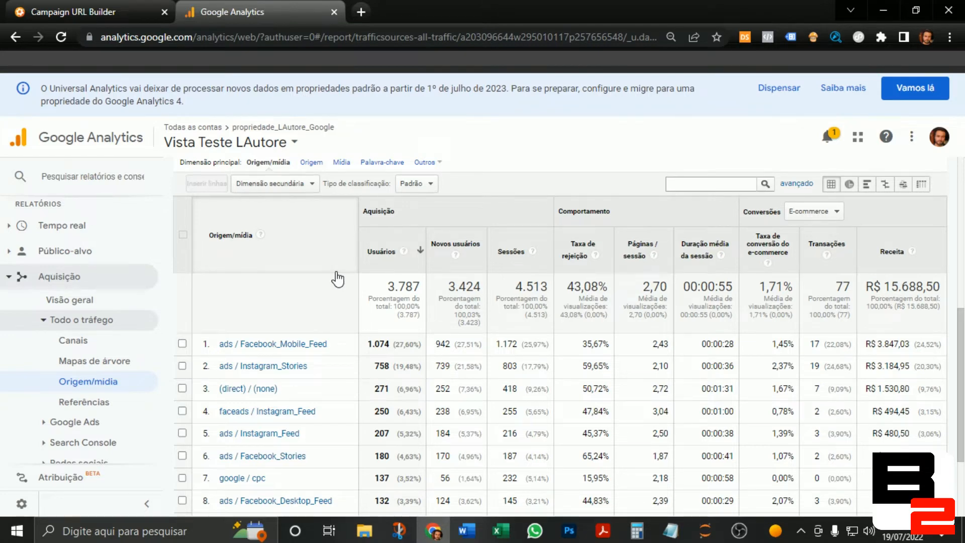
{"action": "scroll", "coordinate": [321, 282], "scroll_direction": "down", "scroll_amount": 2}
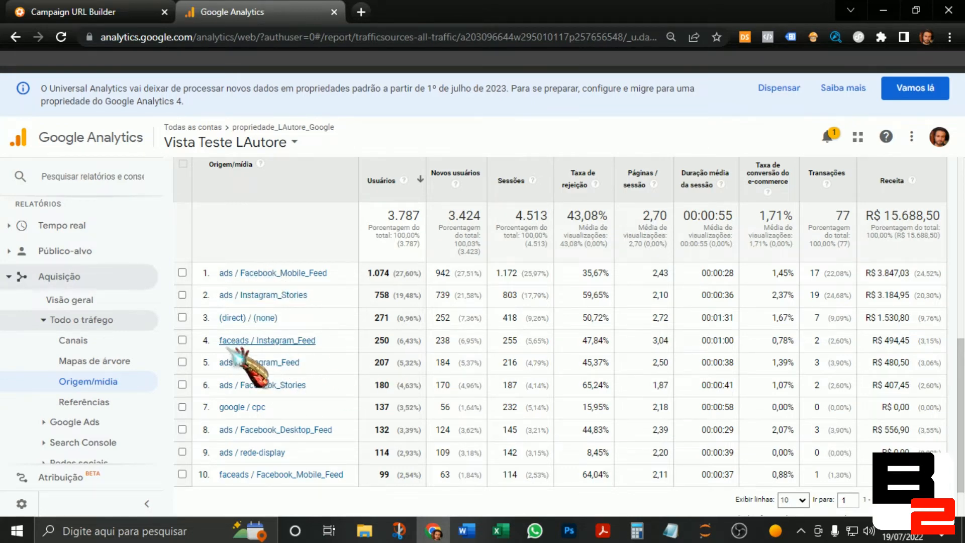
Add Campanha from the frequently used options as the table's secondary dimension and review the campaigns behind each traffic source
{"action": "scroll", "coordinate": [330, 410], "scroll_direction": "up", "scroll_amount": 2}
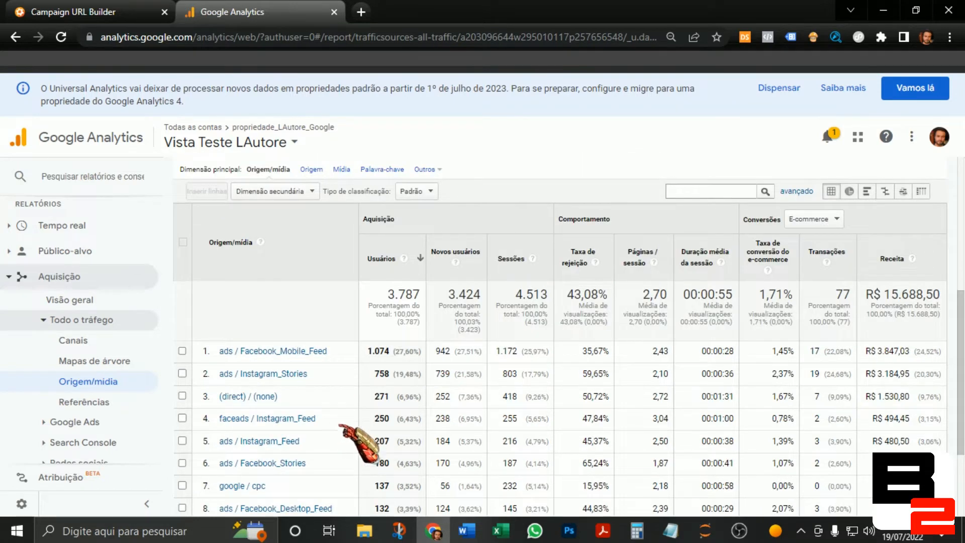
{"action": "scroll", "coordinate": [340, 426], "scroll_direction": "up", "scroll_amount": 2}
{"action": "left_click", "coordinate": [307, 262]}
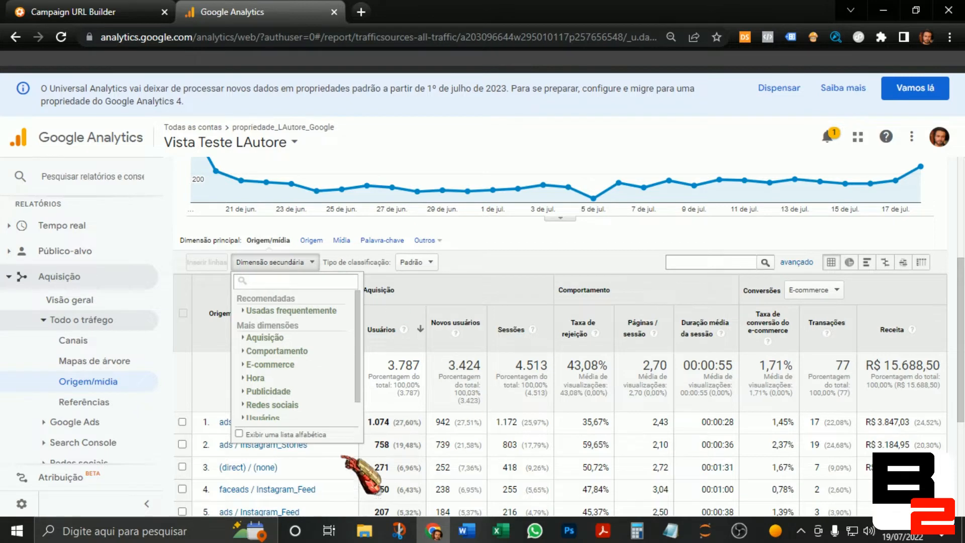
{"action": "left_click", "coordinate": [265, 312]}
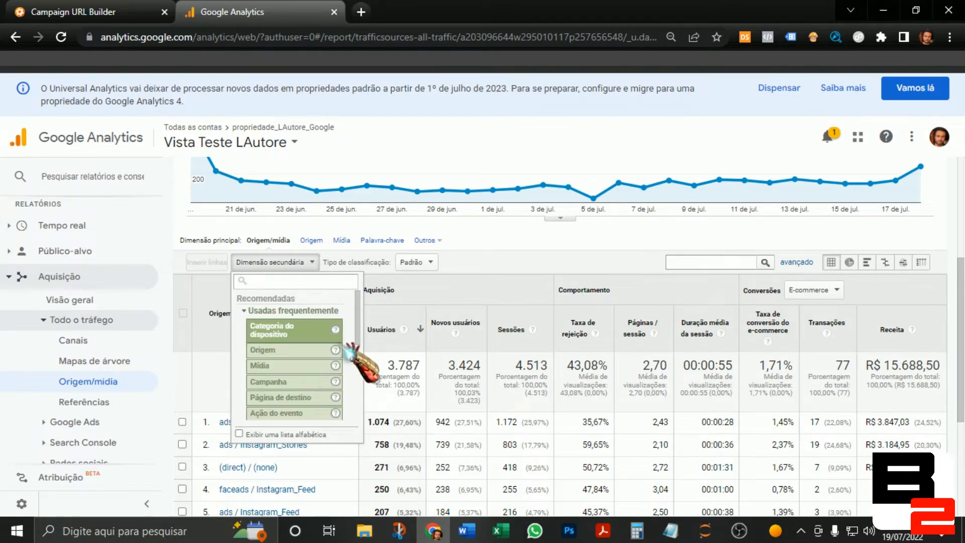
{"action": "scroll", "coordinate": [321, 377], "scroll_direction": "up", "scroll_amount": 1}
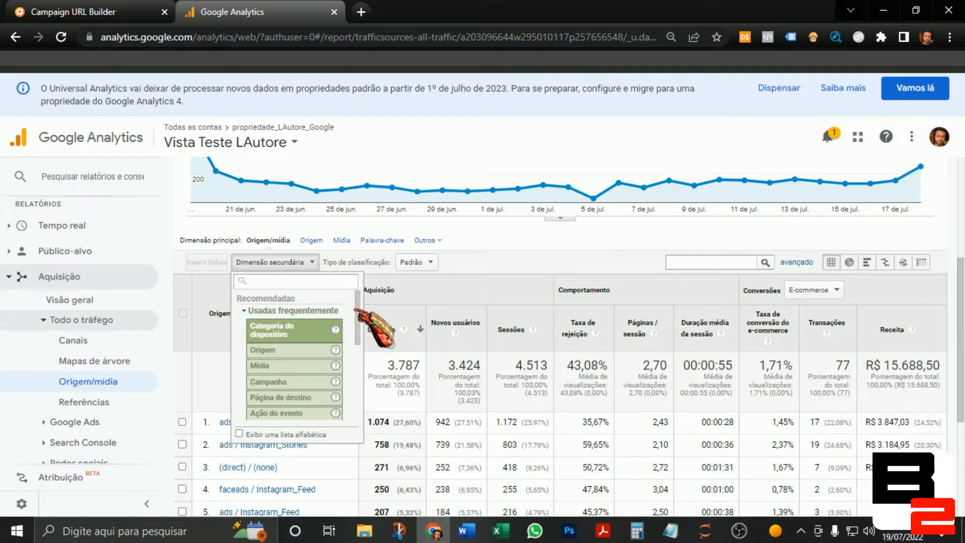
{"action": "left_click", "coordinate": [300, 383]}
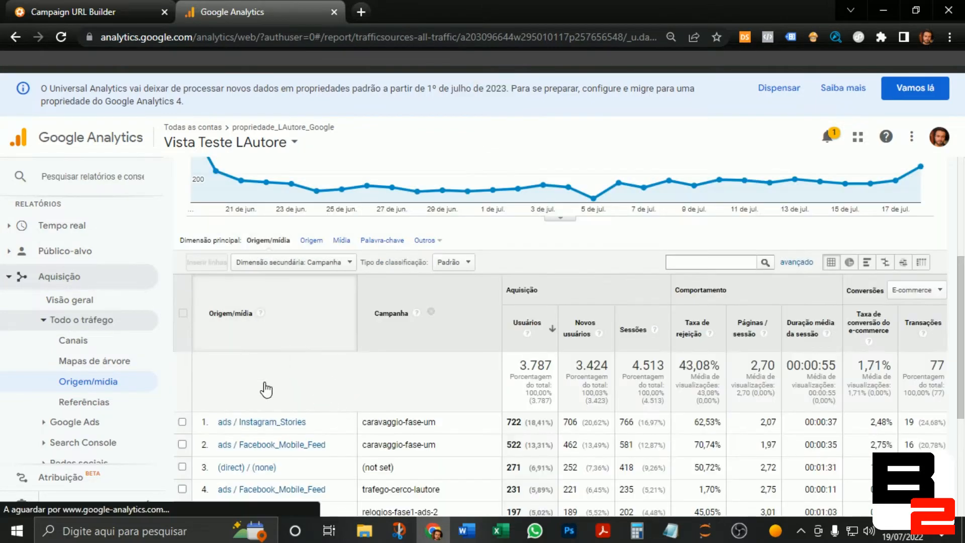
{"action": "scroll", "coordinate": [284, 378], "scroll_direction": "down", "scroll_amount": 3}
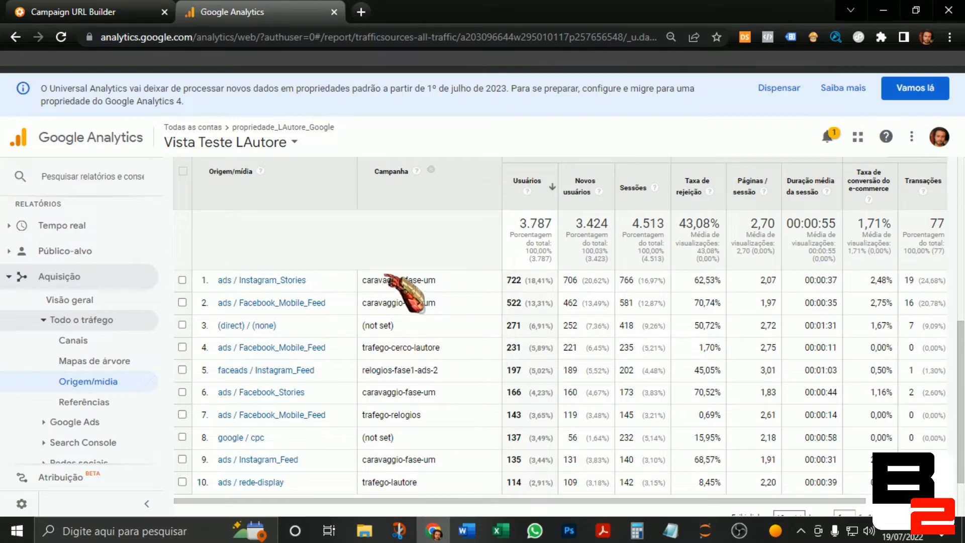
Replace the Campanha secondary dimension with Conteúdo do anúncio, searching the dimensions for "cont"
{"action": "scroll", "coordinate": [473, 405], "scroll_direction": "up", "scroll_amount": 2}
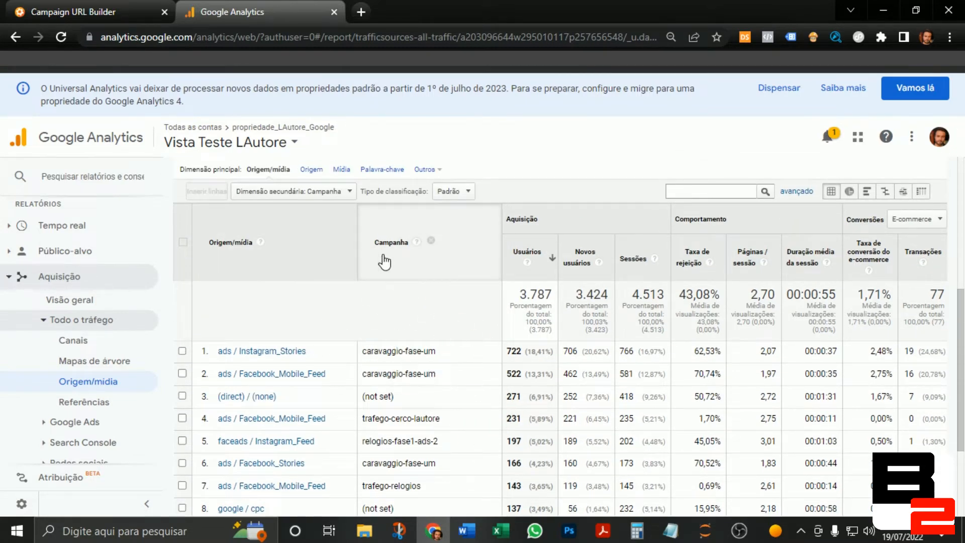
{"action": "left_click", "coordinate": [430, 240]}
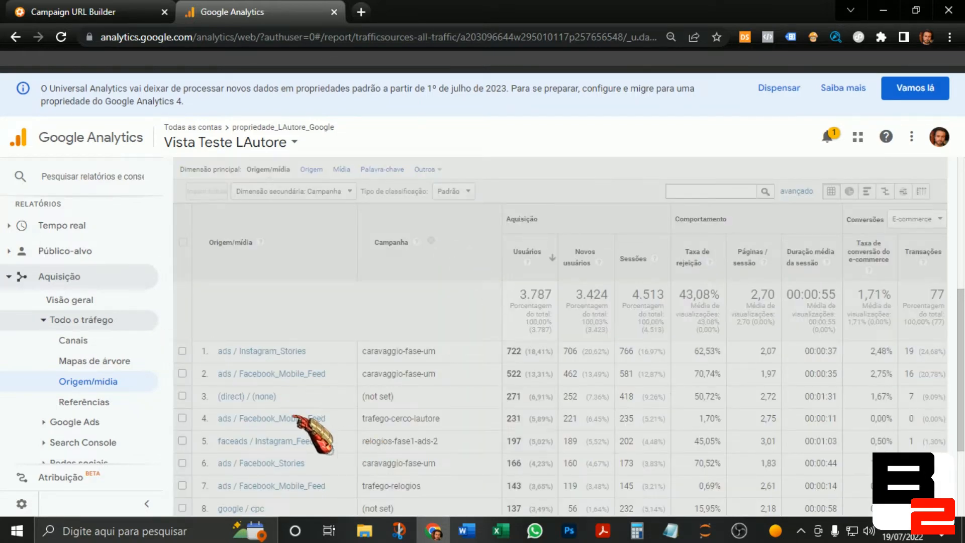
{"action": "left_click", "coordinate": [272, 192]}
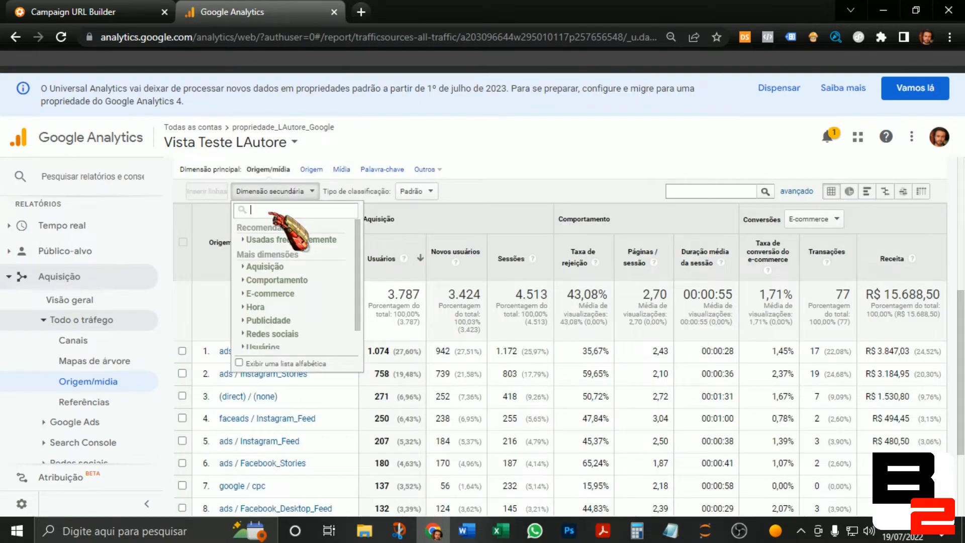
{"action": "type", "text": "cont"}
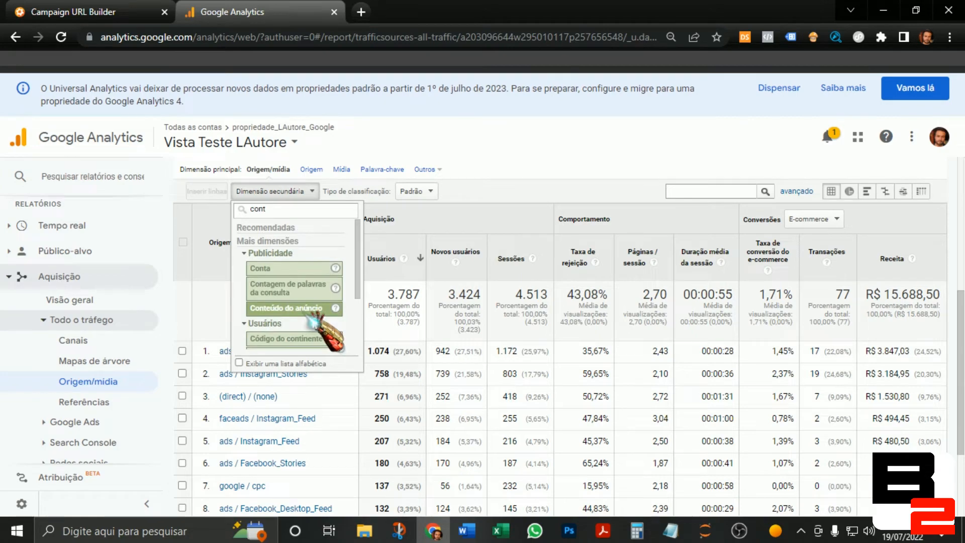
{"action": "left_click", "coordinate": [301, 308]}
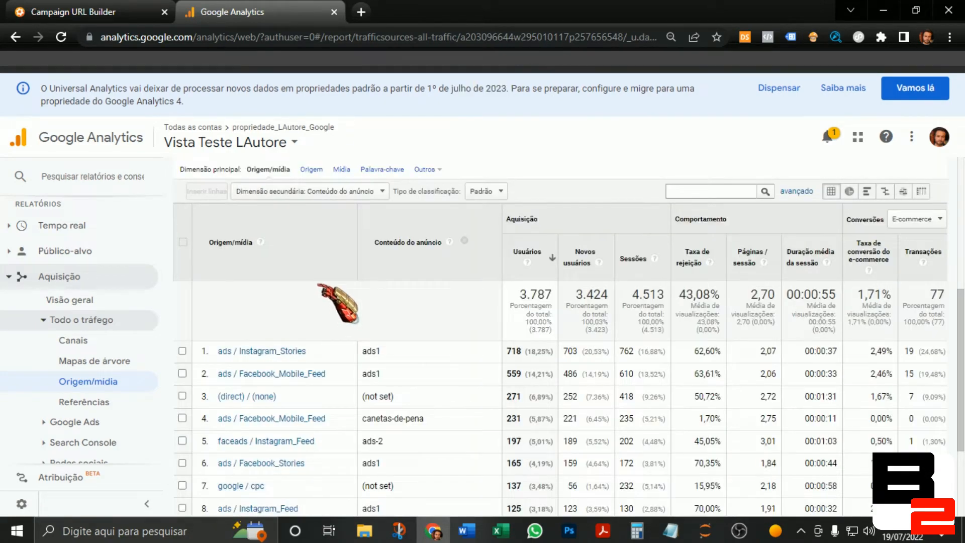
Examine which ad content is associated with each traffic source across the ten listed rows
{"action": "scroll", "coordinate": [354, 302], "scroll_direction": "down", "scroll_amount": 3}
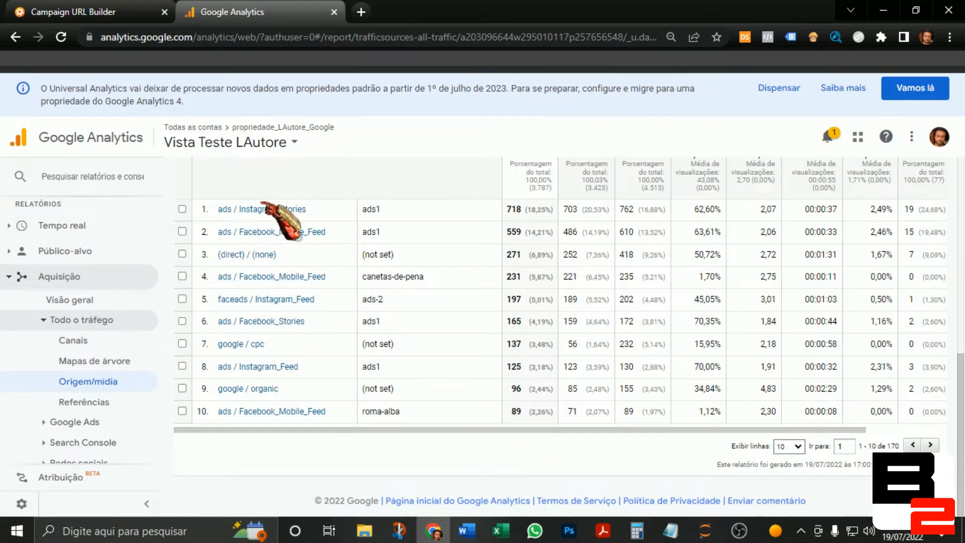
{"action": "scroll", "coordinate": [367, 440], "scroll_direction": "up", "scroll_amount": 2}
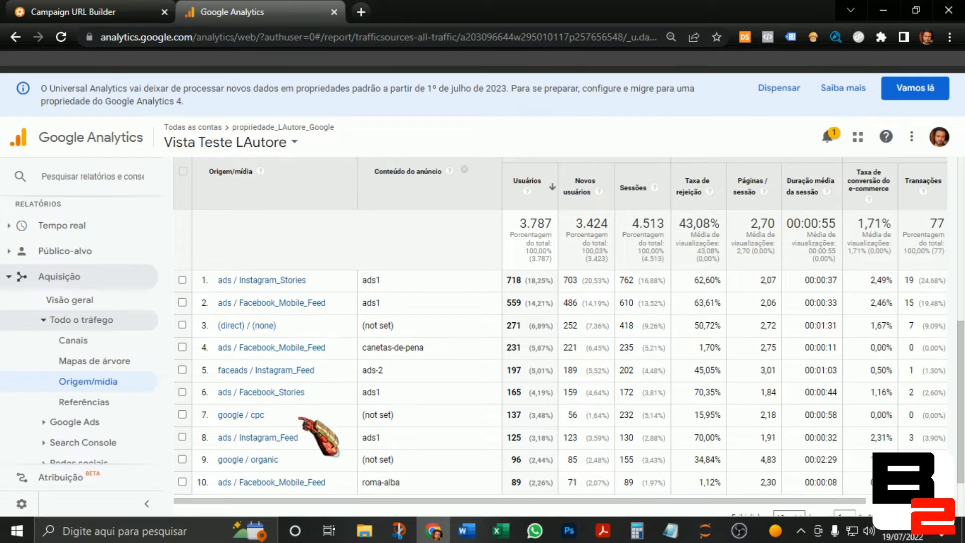
{"action": "scroll", "coordinate": [467, 477], "scroll_direction": "down", "scroll_amount": 2}
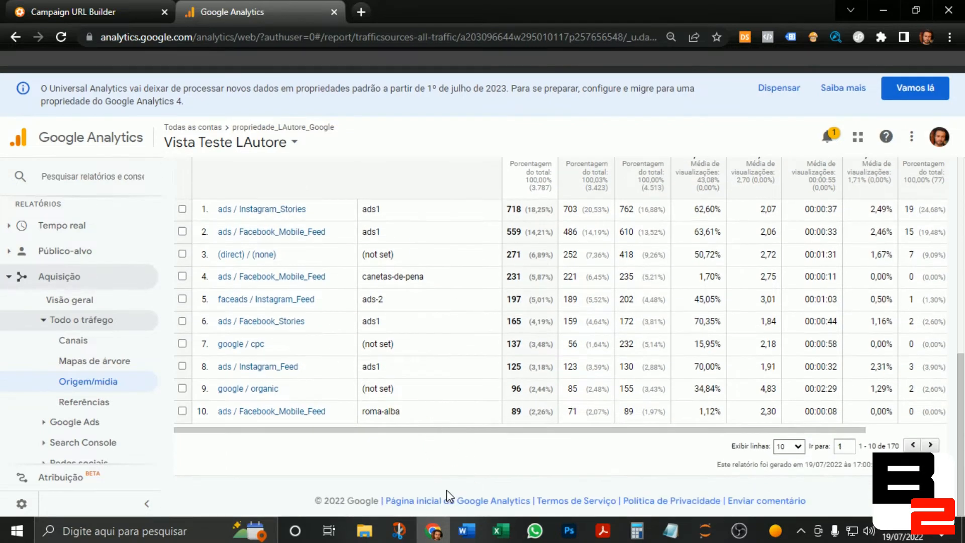
{"action": "scroll", "coordinate": [442, 478], "scroll_direction": "up", "scroll_amount": 2}
{"action": "scroll", "coordinate": [528, 397], "scroll_direction": "down", "scroll_amount": 2}
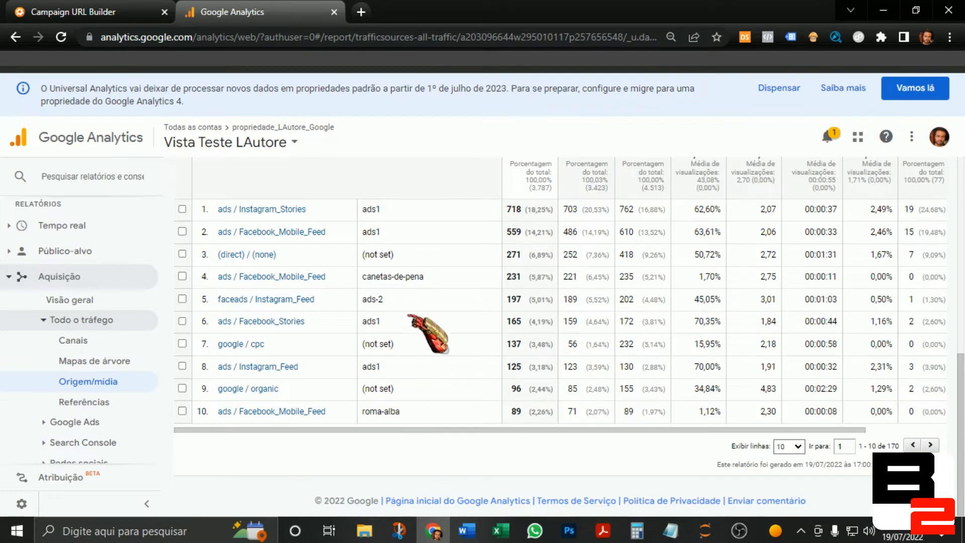
{"action": "scroll", "coordinate": [449, 347], "scroll_direction": "up", "scroll_amount": 2}
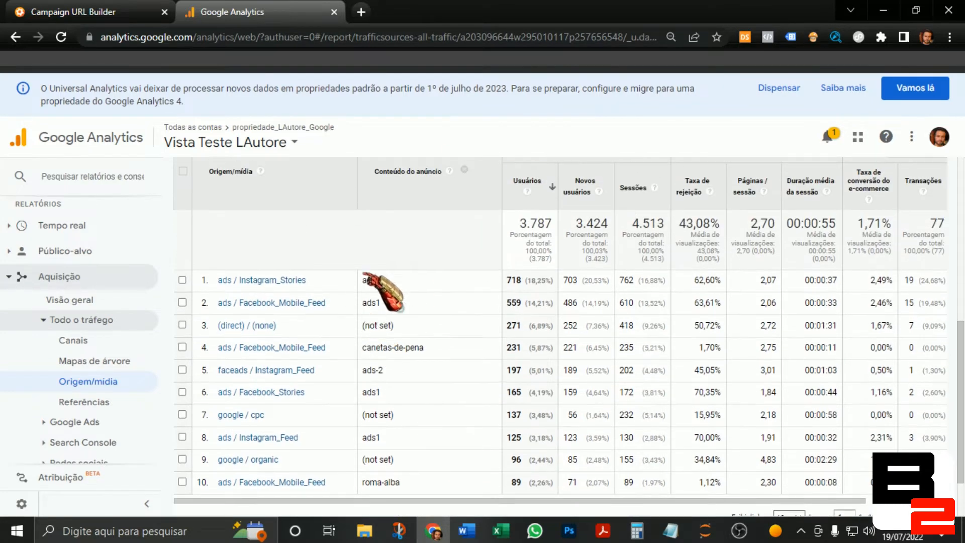
{"action": "scroll", "coordinate": [370, 429], "scroll_direction": "down", "scroll_amount": 2}
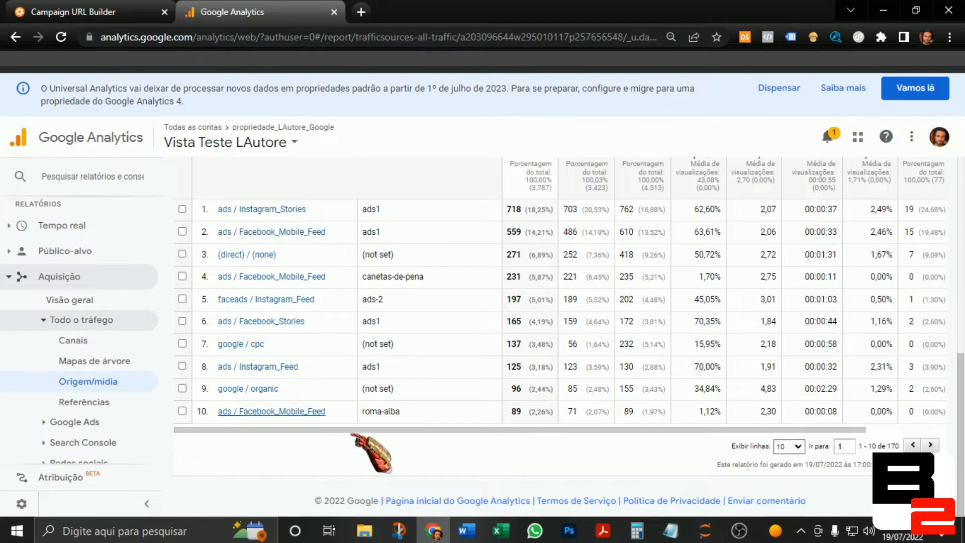
{"action": "scroll", "coordinate": [420, 401], "scroll_direction": "up", "scroll_amount": 1}
Remove the Conteúdo do anúncio dimension and apply Página de destino from the frequently used options as the secondary dimension
{"action": "scroll", "coordinate": [422, 403], "scroll_direction": "up", "scroll_amount": 5}
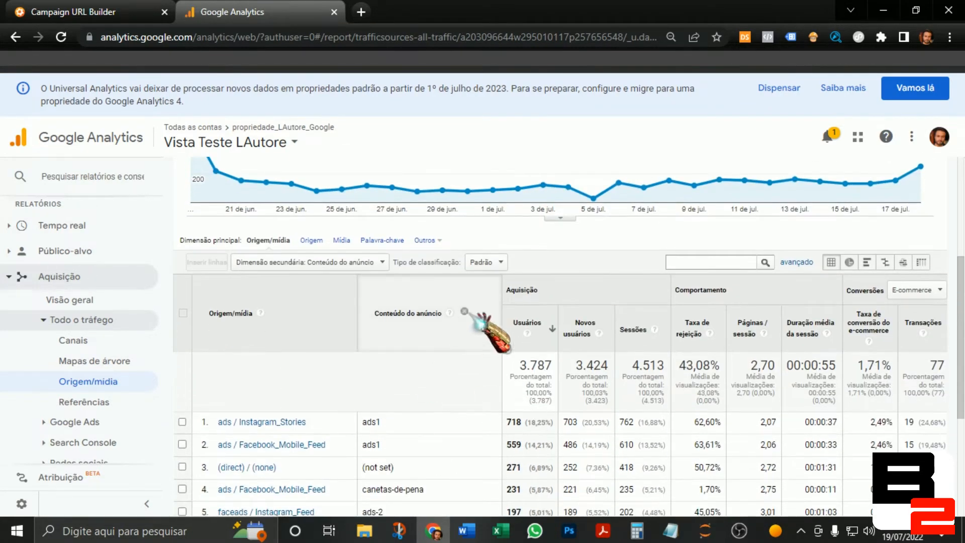
{"action": "left_click", "coordinate": [464, 312]}
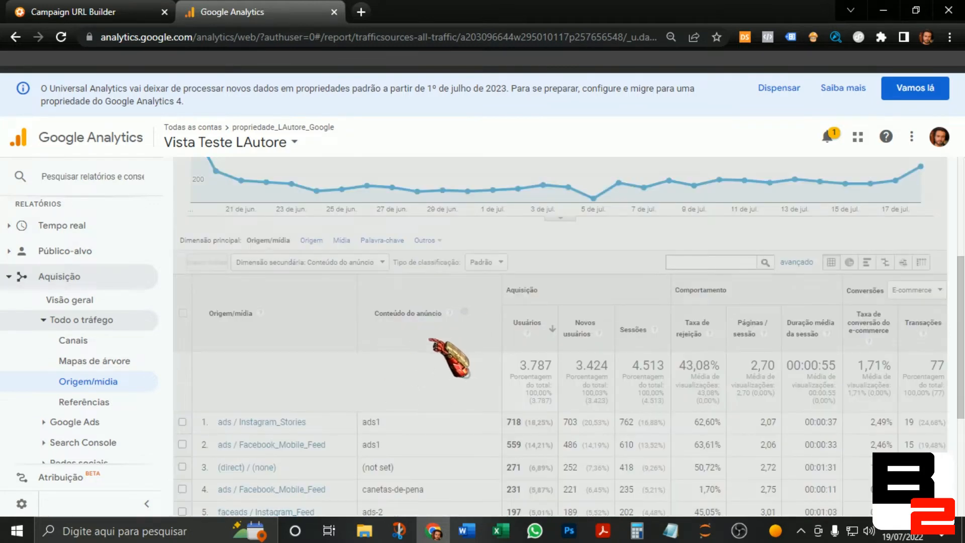
{"action": "scroll", "coordinate": [436, 397], "scroll_direction": "down", "scroll_amount": 3}
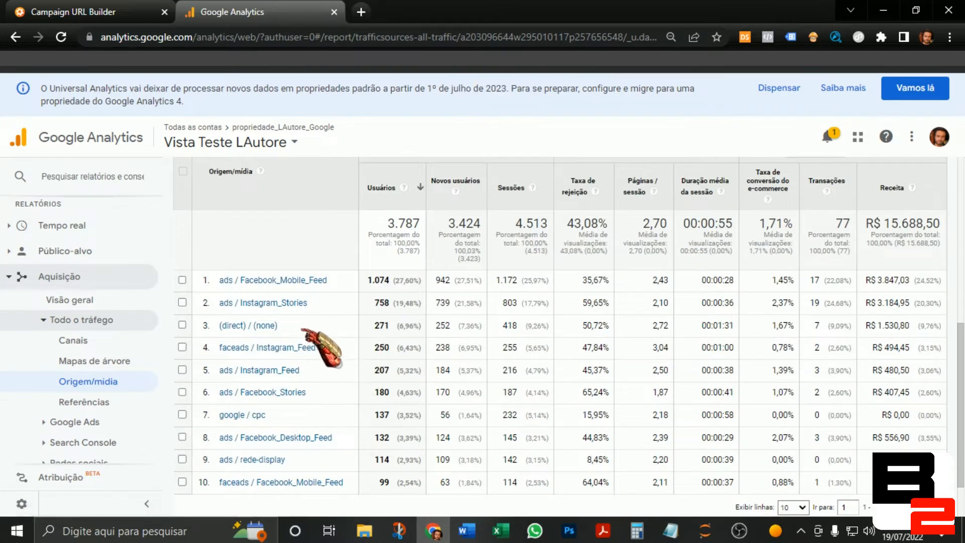
{"action": "scroll", "coordinate": [410, 455], "scroll_direction": "up", "scroll_amount": 3}
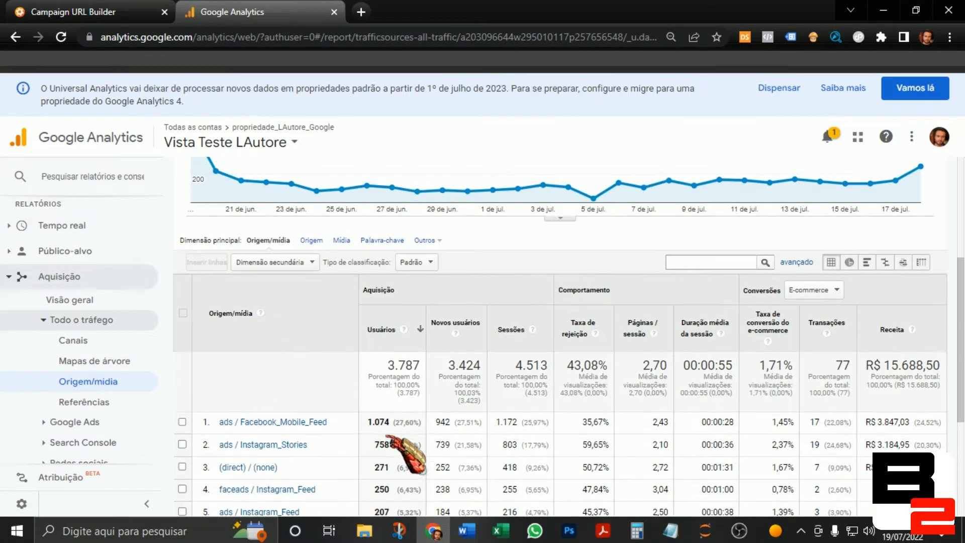
{"action": "left_click", "coordinate": [311, 262]}
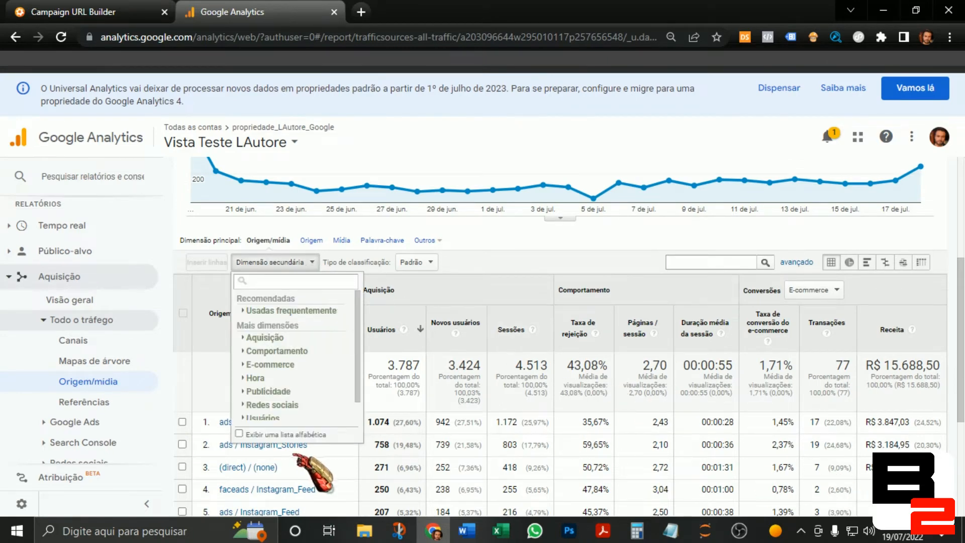
{"action": "left_click", "coordinate": [256, 315]}
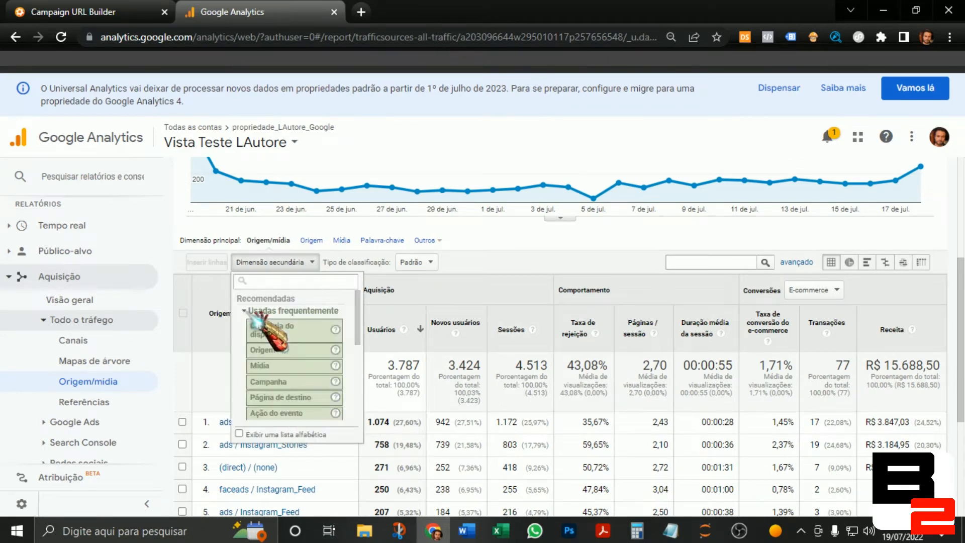
{"action": "scroll", "coordinate": [301, 304], "scroll_direction": "down", "scroll_amount": 2}
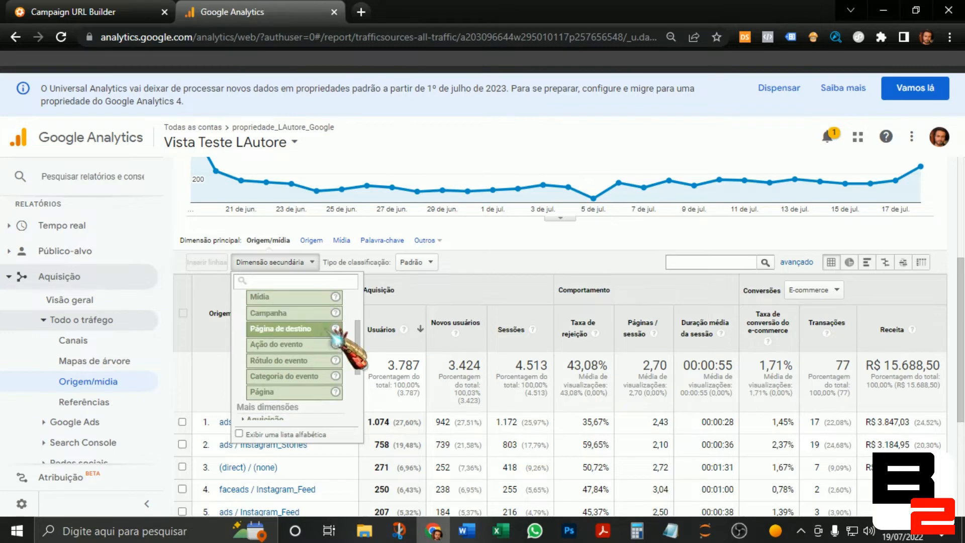
{"action": "left_click", "coordinate": [315, 329]}
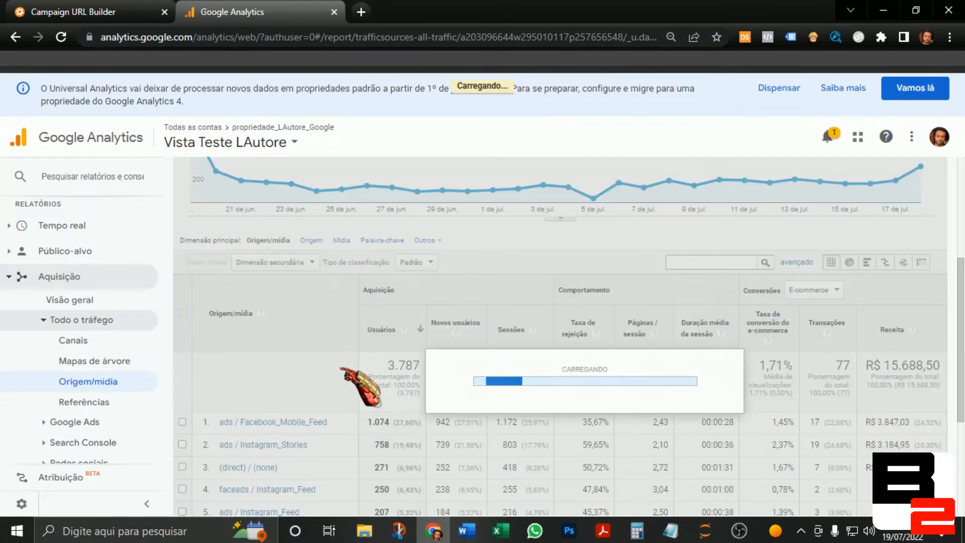
Examine the landing pages reached from each traffic source and their user, bounce rate and transaction metrics
{"action": "scroll", "coordinate": [376, 387], "scroll_direction": "down", "scroll_amount": 2}
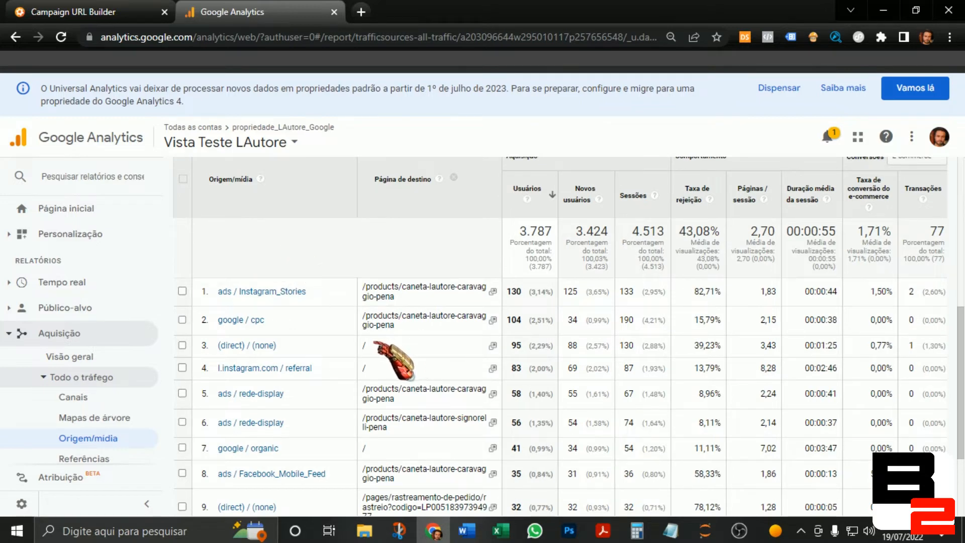
{"action": "scroll", "coordinate": [367, 338], "scroll_direction": "down", "scroll_amount": 2}
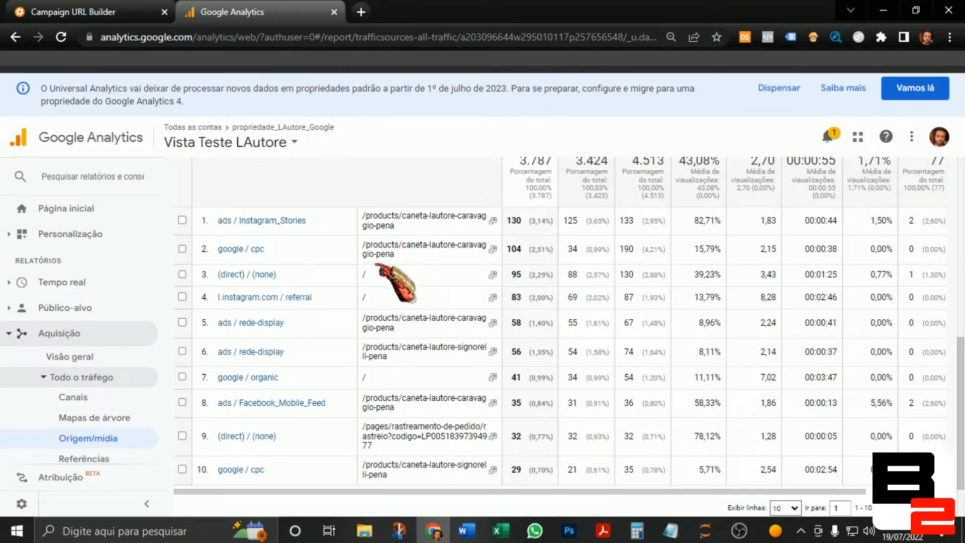
{"action": "scroll", "coordinate": [266, 322], "scroll_direction": "up", "scroll_amount": 2}
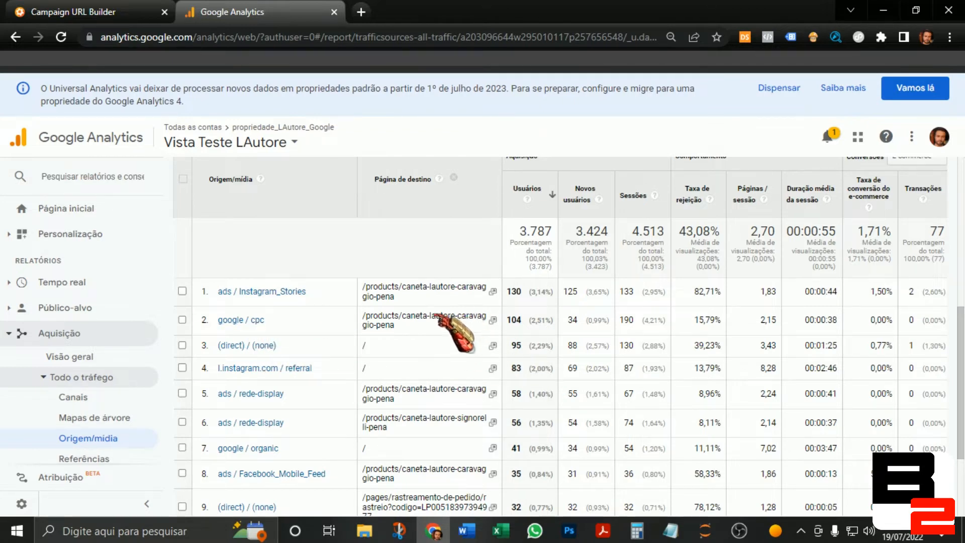
{"action": "scroll", "coordinate": [358, 332], "scroll_direction": "down", "scroll_amount": 2}
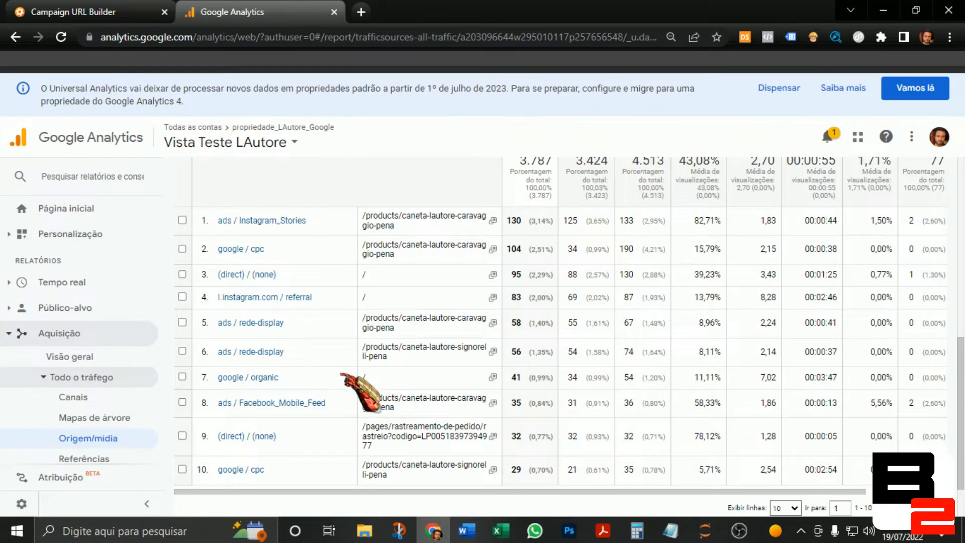
{"action": "scroll", "coordinate": [274, 276], "scroll_direction": "up", "scroll_amount": 3}
{"action": "scroll", "coordinate": [291, 256], "scroll_direction": "down", "scroll_amount": 1}
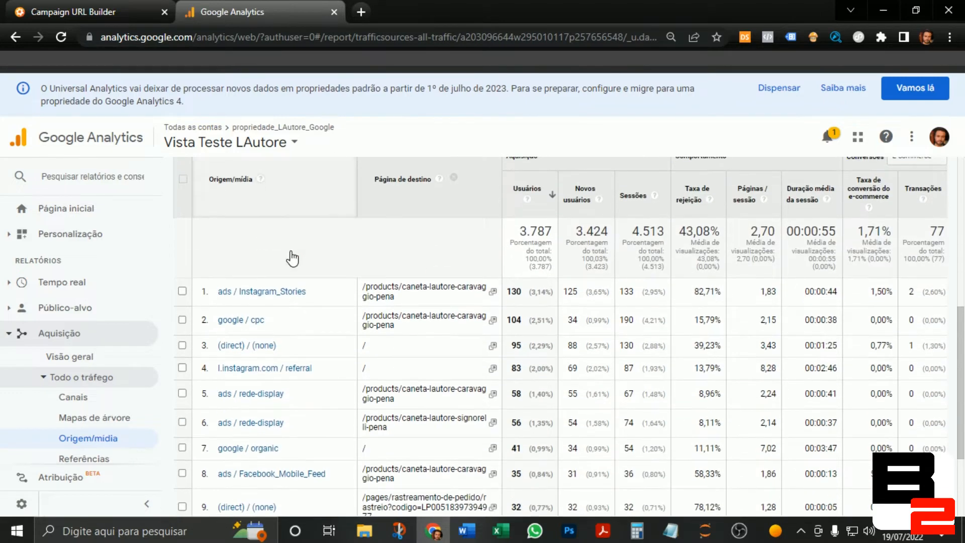
{"action": "scroll", "coordinate": [432, 302], "scroll_direction": "down", "scroll_amount": 3}
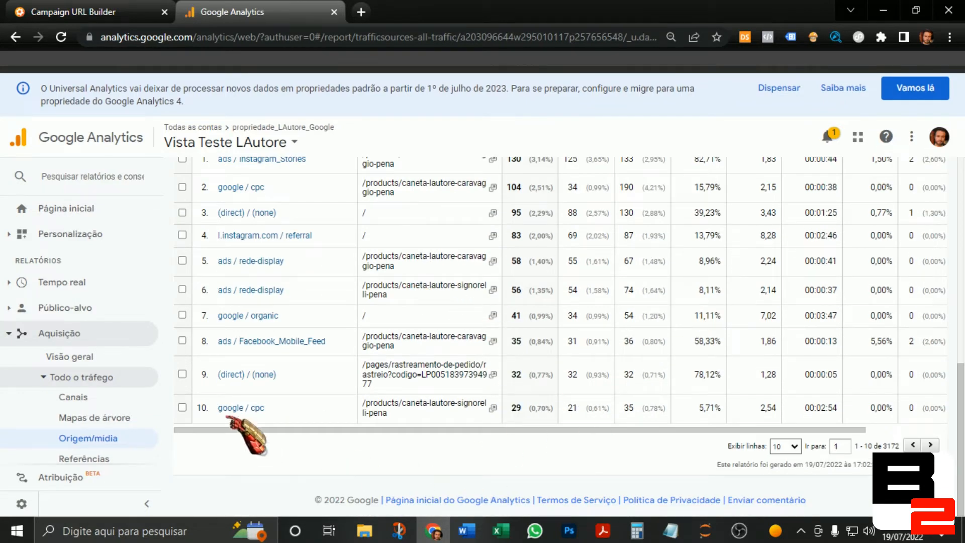
{"action": "scroll", "coordinate": [453, 452], "scroll_direction": "up", "scroll_amount": 2}
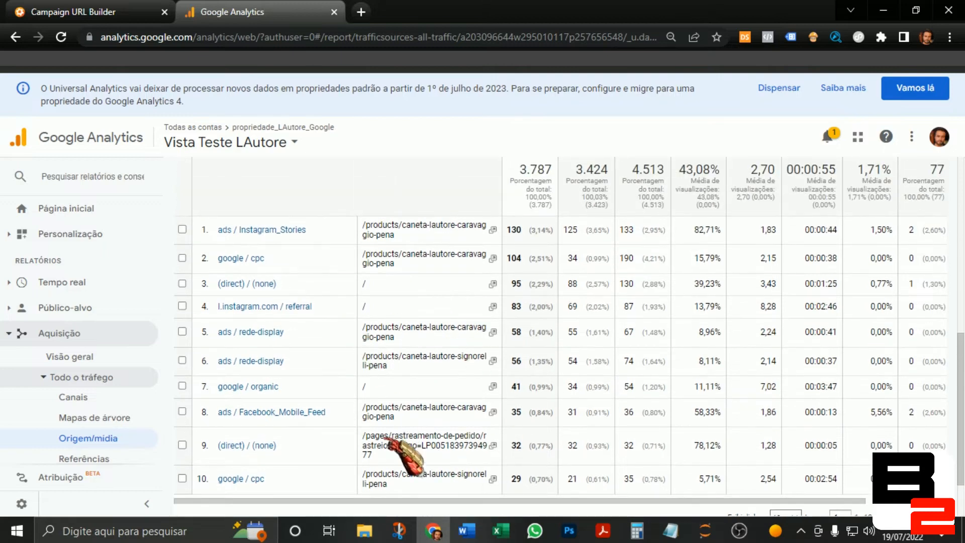
Remove the Página de destino secondary dimension from the Origem/mídia table
{"action": "scroll", "coordinate": [327, 402], "scroll_direction": "down", "scroll_amount": 2}
{"action": "scroll", "coordinate": [402, 382], "scroll_direction": "up", "scroll_amount": 3}
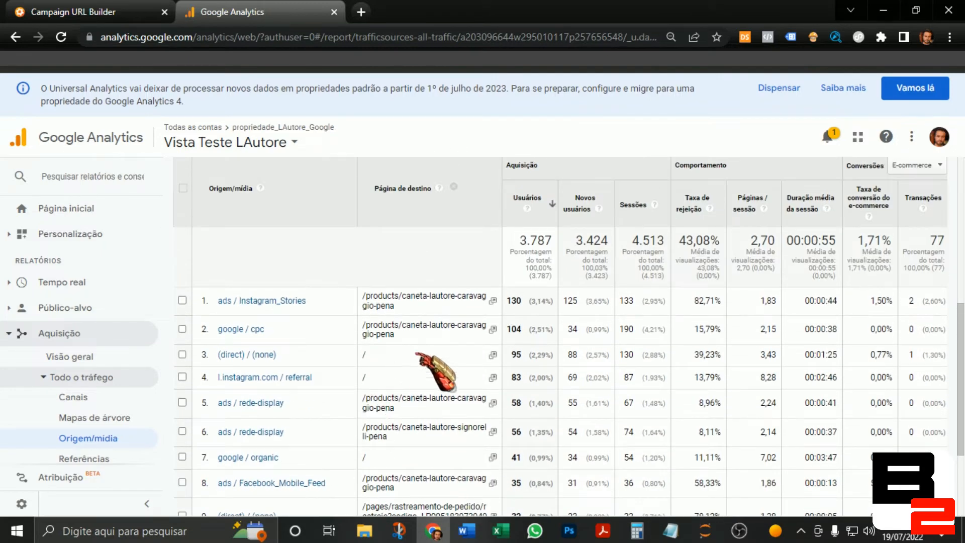
{"action": "scroll", "coordinate": [239, 277], "scroll_direction": "up", "scroll_amount": 1}
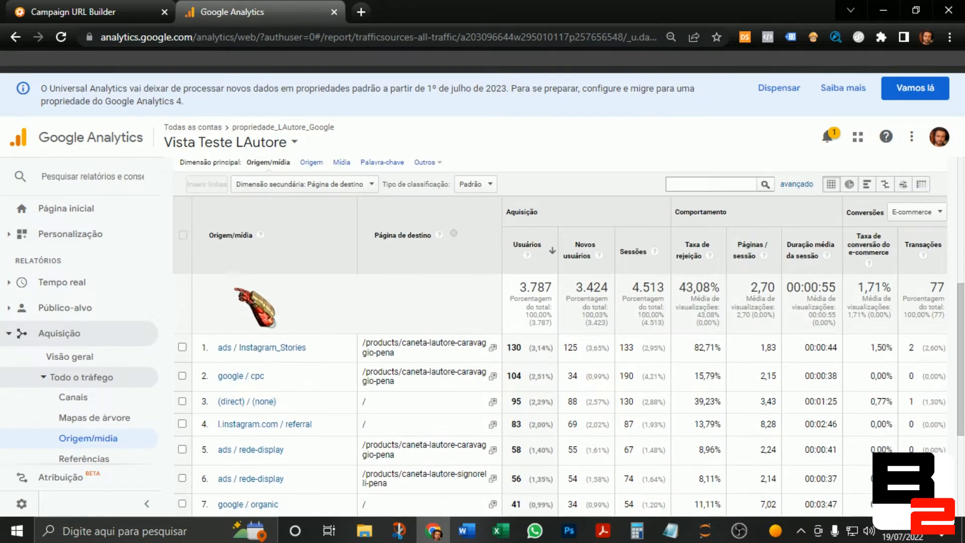
{"action": "scroll", "coordinate": [477, 427], "scroll_direction": "down", "scroll_amount": 1}
{"action": "scroll", "coordinate": [436, 328], "scroll_direction": "up", "scroll_amount": 1}
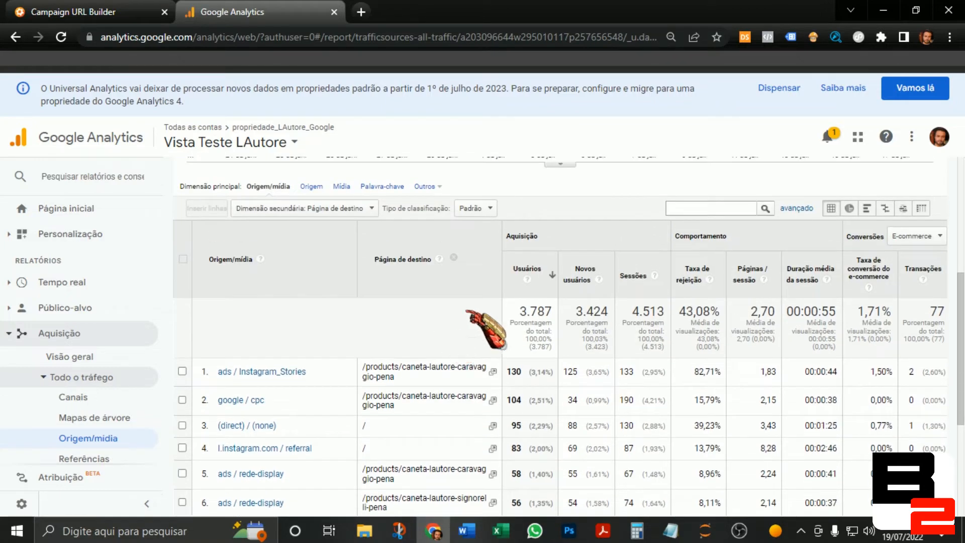
{"action": "left_click", "coordinate": [453, 257]}
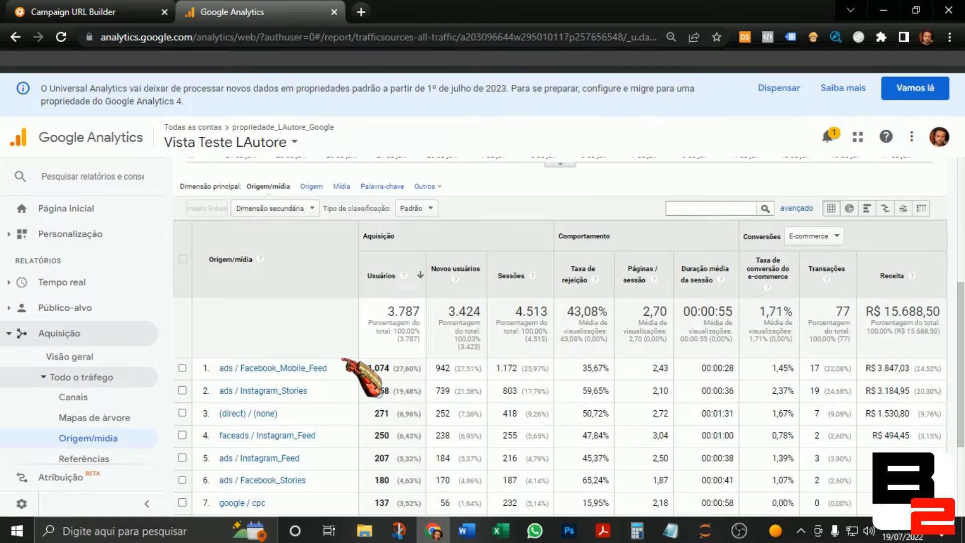
Examine the Origem/mídia rows' user, session, conversion and revenue metrics, along with the daily users chart
{"action": "scroll", "coordinate": [215, 345], "scroll_direction": "down", "scroll_amount": 3}
{"action": "scroll", "coordinate": [377, 340], "scroll_direction": "up", "scroll_amount": 3}
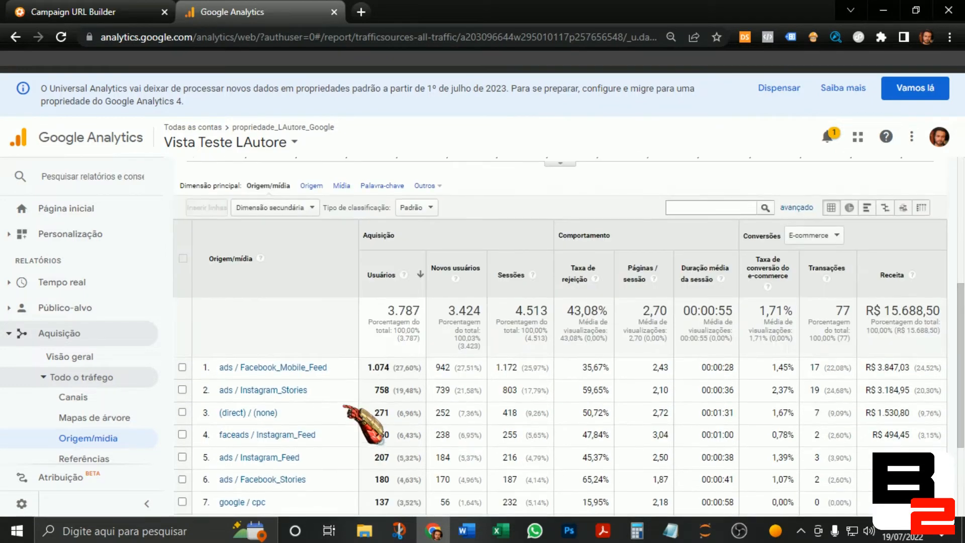
{"action": "scroll", "coordinate": [347, 406], "scroll_direction": "down", "scroll_amount": 1}
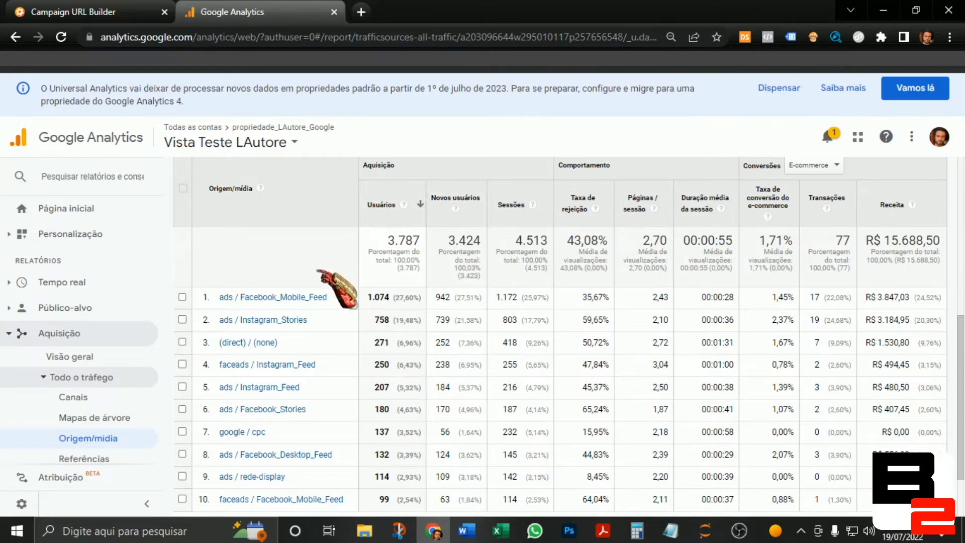
{"action": "scroll", "coordinate": [334, 295], "scroll_direction": "down", "scroll_amount": 1}
{"action": "scroll", "coordinate": [311, 398], "scroll_direction": "up", "scroll_amount": 1}
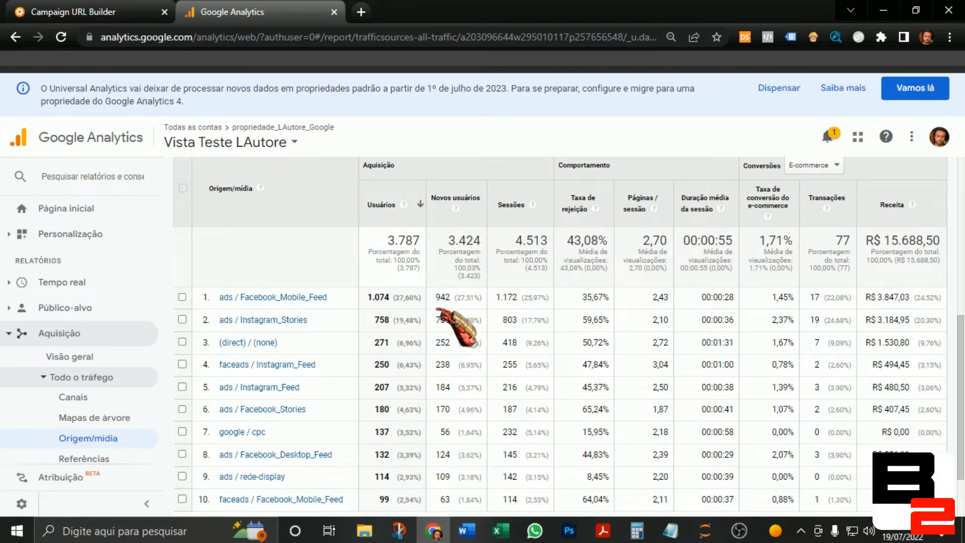
{"action": "scroll", "coordinate": [442, 377], "scroll_direction": "up", "scroll_amount": 3}
{"action": "scroll", "coordinate": [634, 379], "scroll_direction": "up", "scroll_amount": 4}
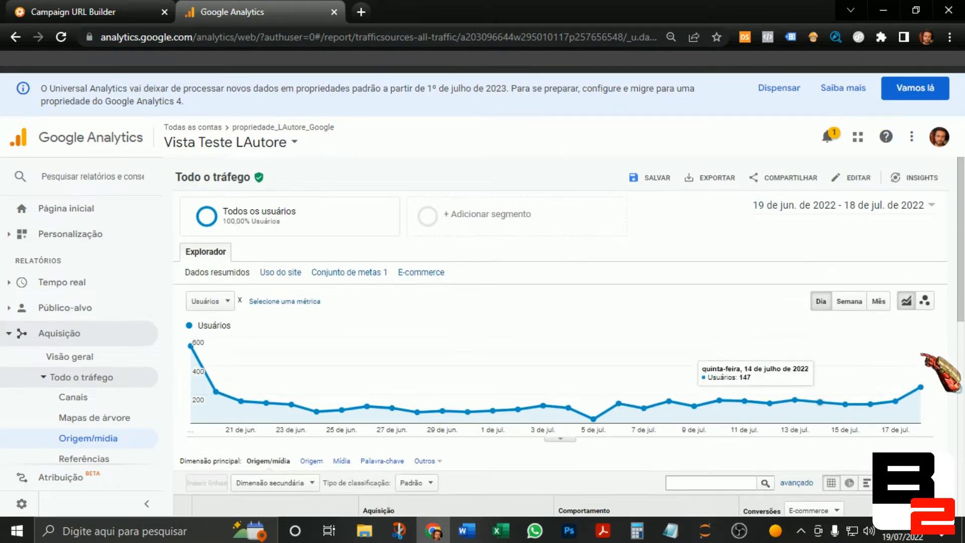
{"action": "scroll", "coordinate": [722, 328], "scroll_direction": "down", "scroll_amount": 3}
{"action": "scroll", "coordinate": [764, 334], "scroll_direction": "up", "scroll_amount": 3}
Sort the Origem/mídia table by Receita in descending order and review the highest-revenue traffic sources
{"action": "scroll", "coordinate": [610, 280], "scroll_direction": "down", "scroll_amount": 7}
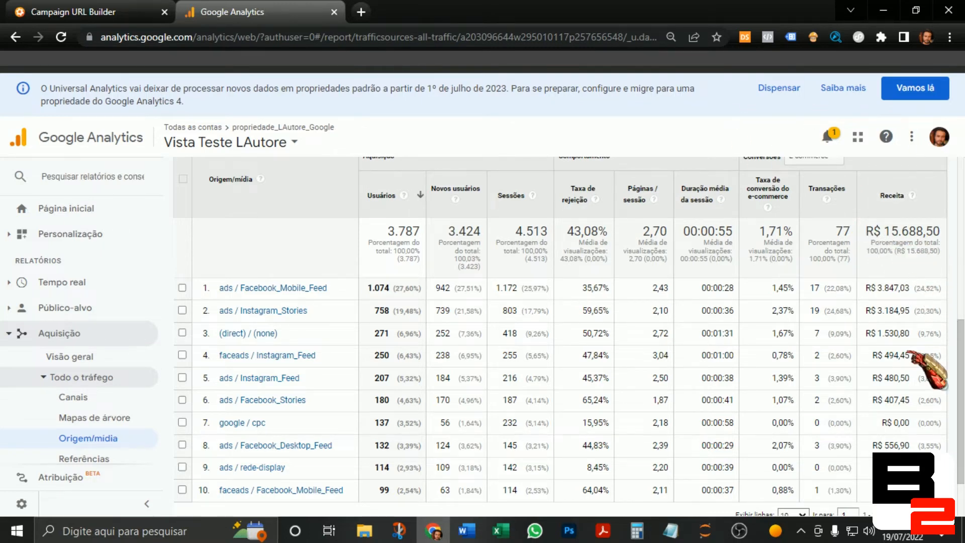
{"action": "left_click", "coordinate": [911, 213]}
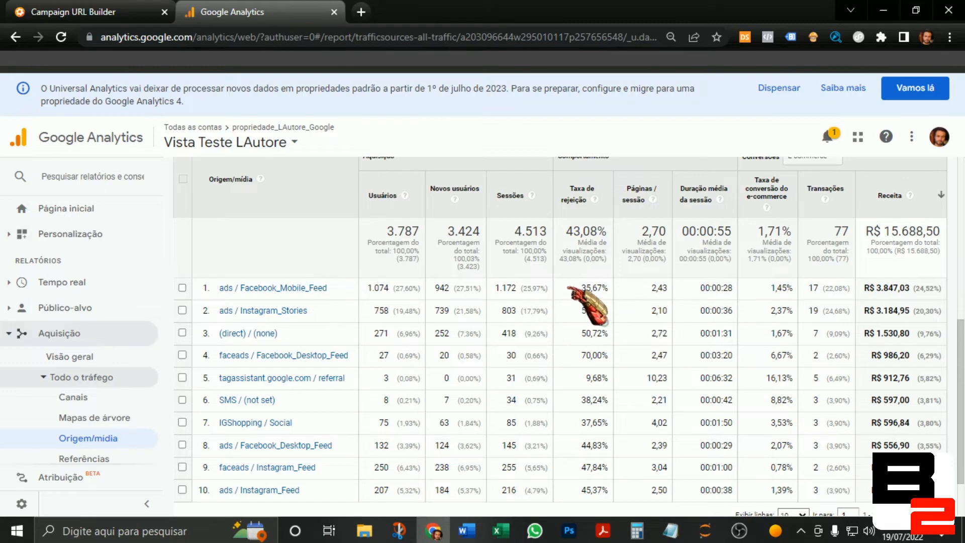
{"action": "scroll", "coordinate": [308, 221], "scroll_direction": "up", "scroll_amount": 3}
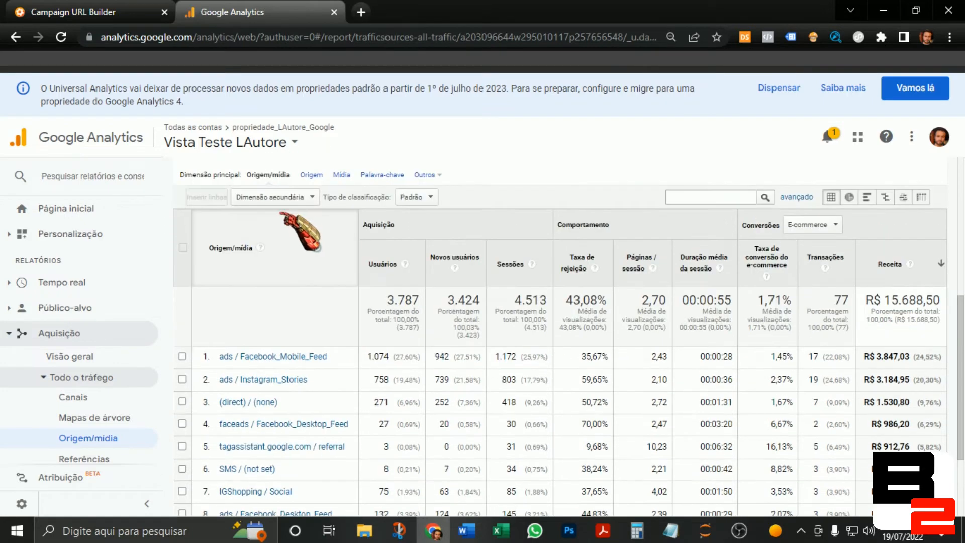
{"action": "scroll", "coordinate": [276, 279], "scroll_direction": "down", "scroll_amount": 3}
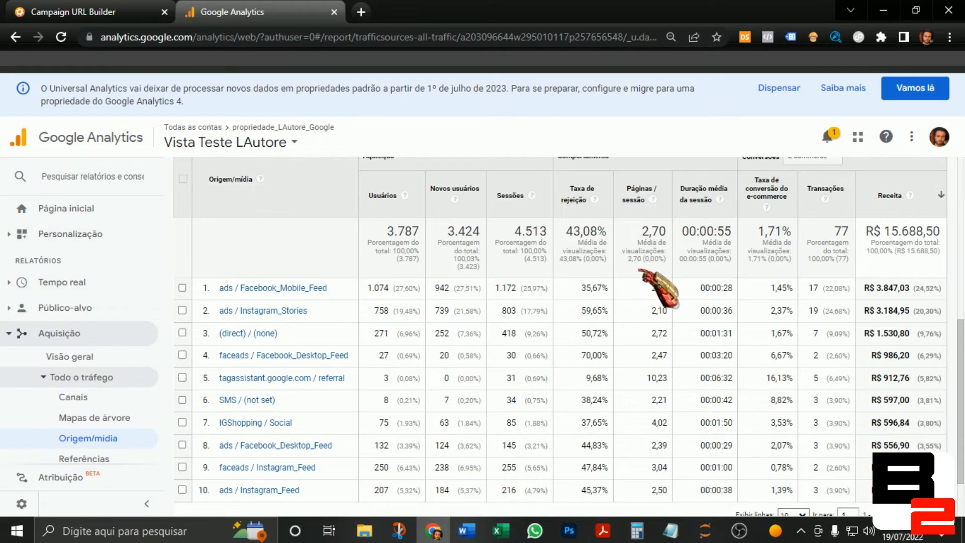
{"action": "scroll", "coordinate": [553, 211], "scroll_direction": "down", "scroll_amount": 1}
{"action": "scroll", "coordinate": [388, 334], "scroll_direction": "up", "scroll_amount": 4}
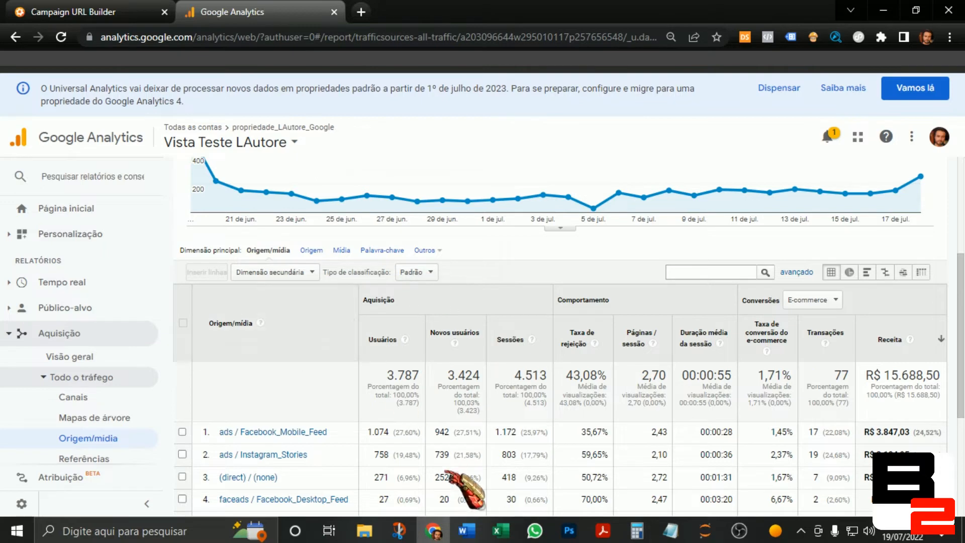
{"action": "scroll", "coordinate": [417, 452], "scroll_direction": "down", "scroll_amount": 3}
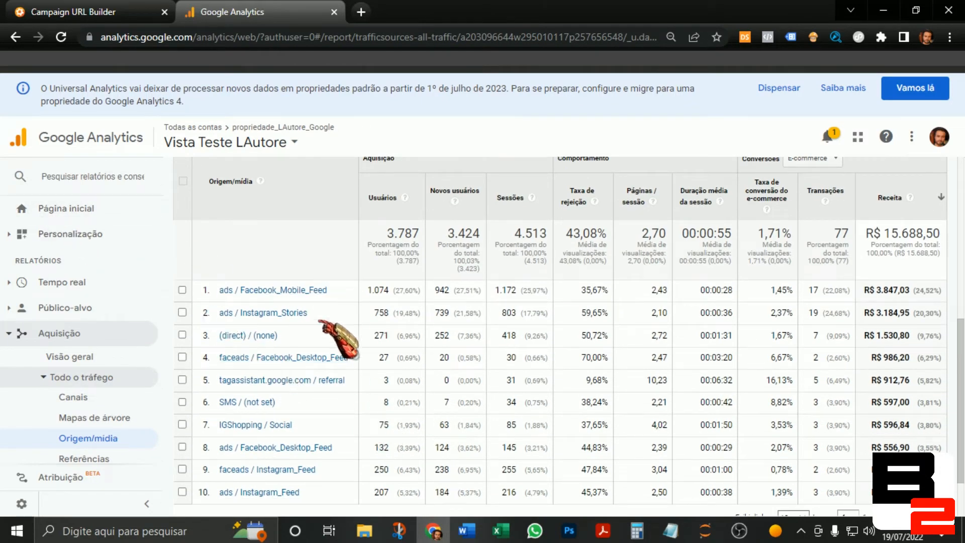
Switch to the Campaign URL Builder and review the website URL, campaign source and campaign medium of the pocket-watch link
{"action": "left_click", "coordinate": [89, 11]}
{"action": "scroll", "coordinate": [390, 397], "scroll_direction": "up", "scroll_amount": 10}
{"action": "scroll", "coordinate": [384, 432], "scroll_direction": "up", "scroll_amount": 2}
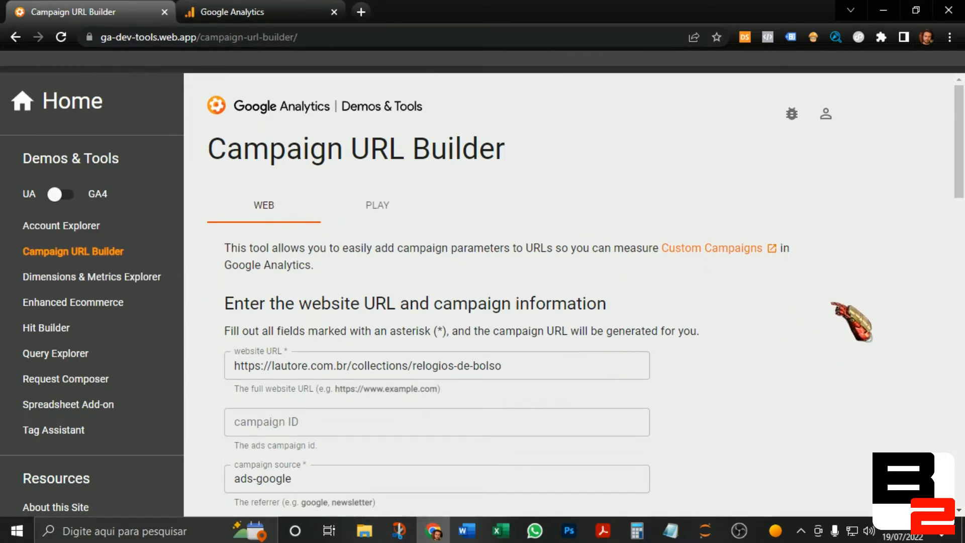
{"action": "scroll", "coordinate": [689, 276], "scroll_direction": "down", "scroll_amount": 3}
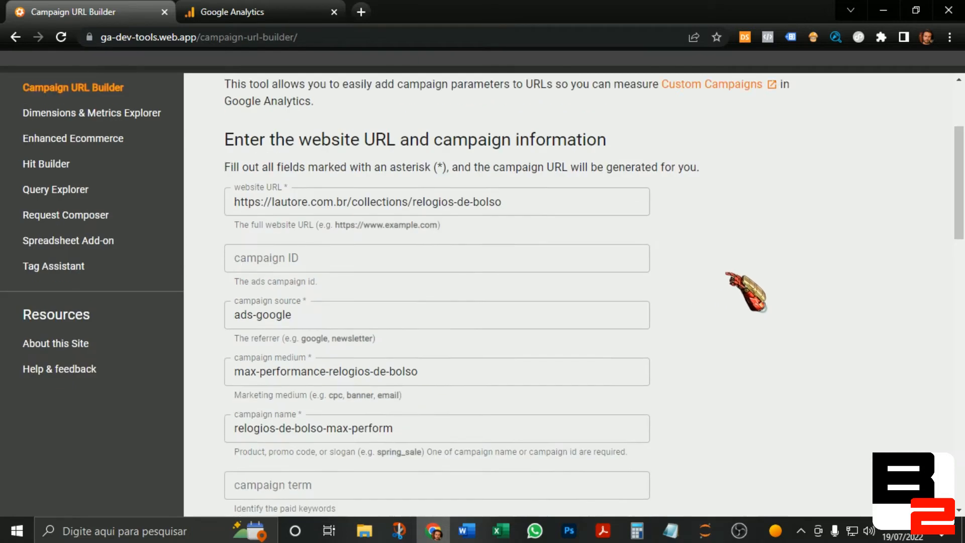
{"action": "scroll", "coordinate": [729, 276], "scroll_direction": "up", "scroll_amount": 3}
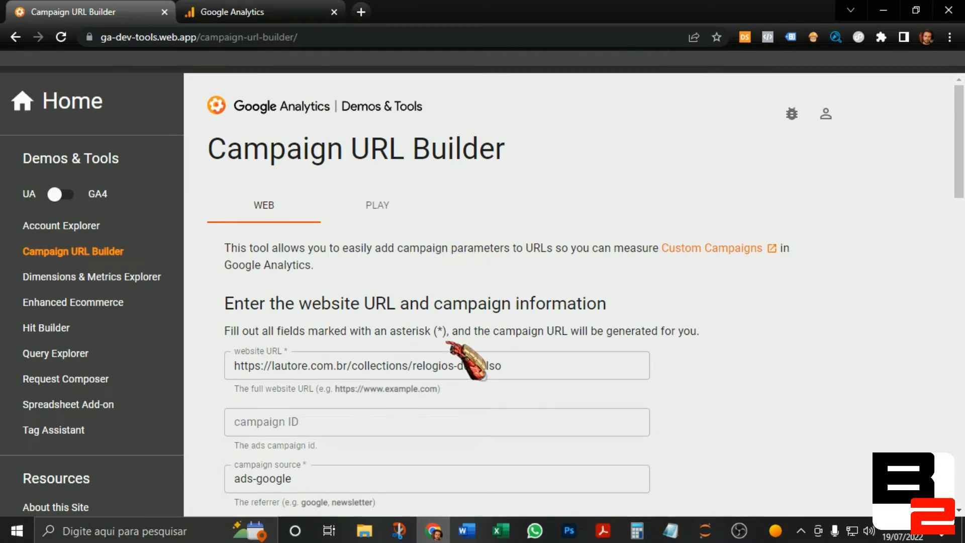
{"action": "scroll", "coordinate": [427, 407], "scroll_direction": "down", "scroll_amount": 1}
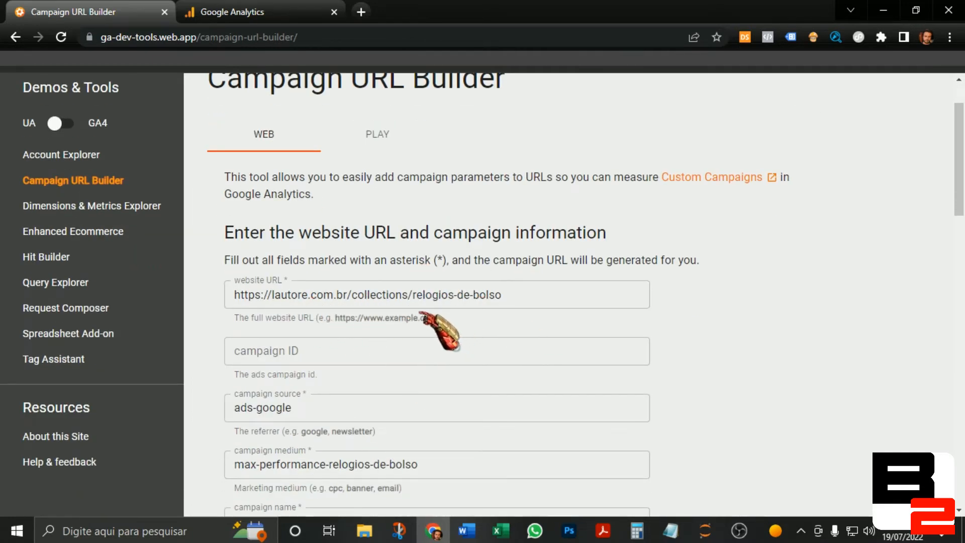
{"action": "scroll", "coordinate": [327, 301], "scroll_direction": "down", "scroll_amount": 1}
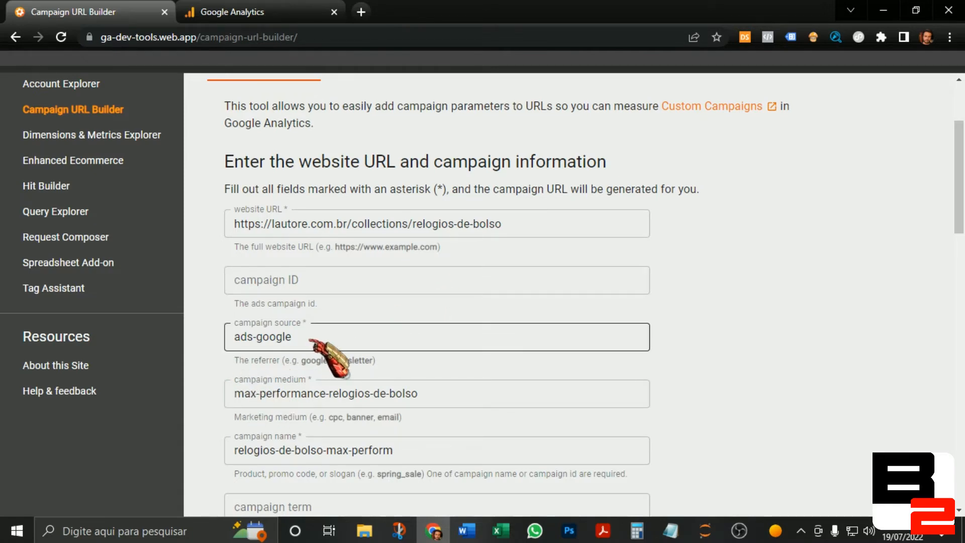
{"action": "left_click", "coordinate": [342, 338]}
{"action": "scroll", "coordinate": [332, 321], "scroll_direction": "down", "scroll_amount": 1}
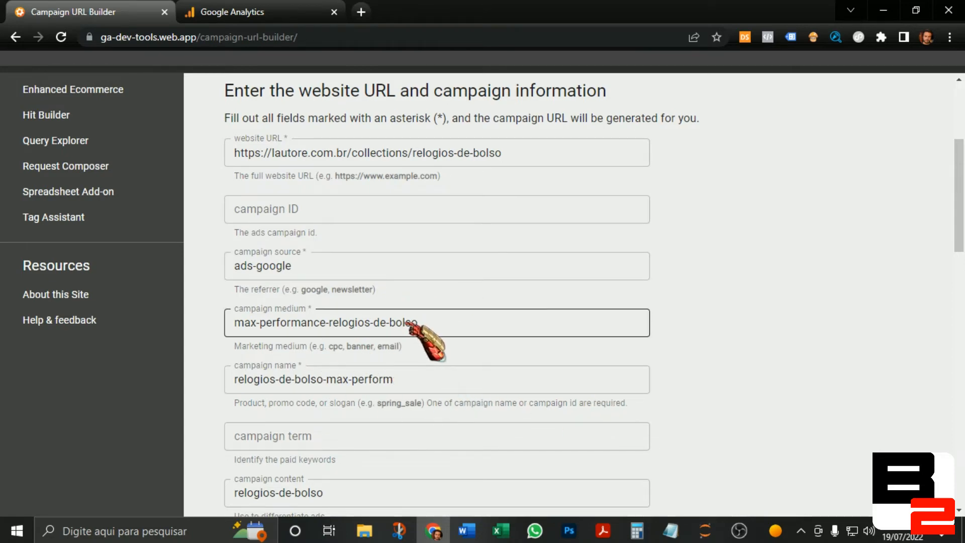
Compare the builder's campaign source and medium with the Origem/mídia entries in Google Analytics, returning to the Campaign URL Builder
{"action": "left_click", "coordinate": [232, 11]}
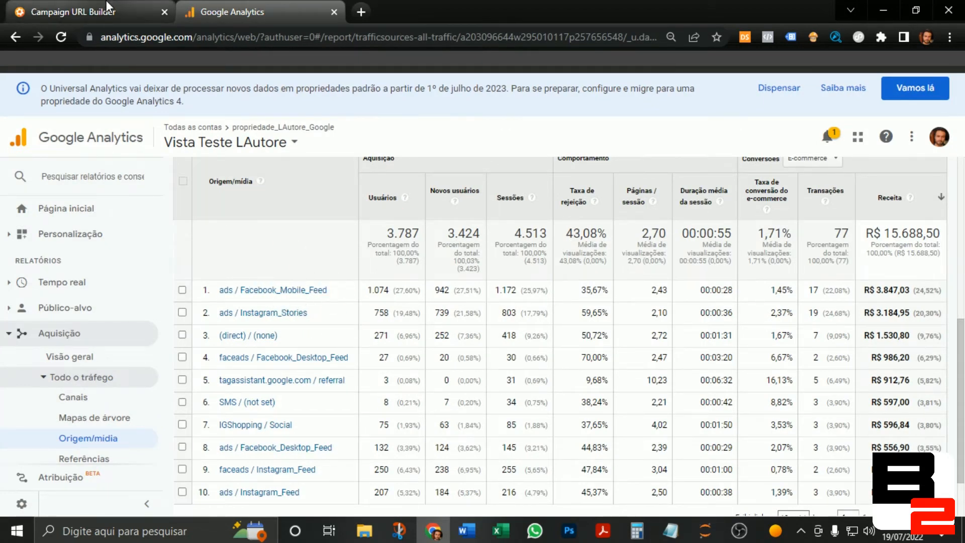
{"action": "left_click", "coordinate": [76, 11]}
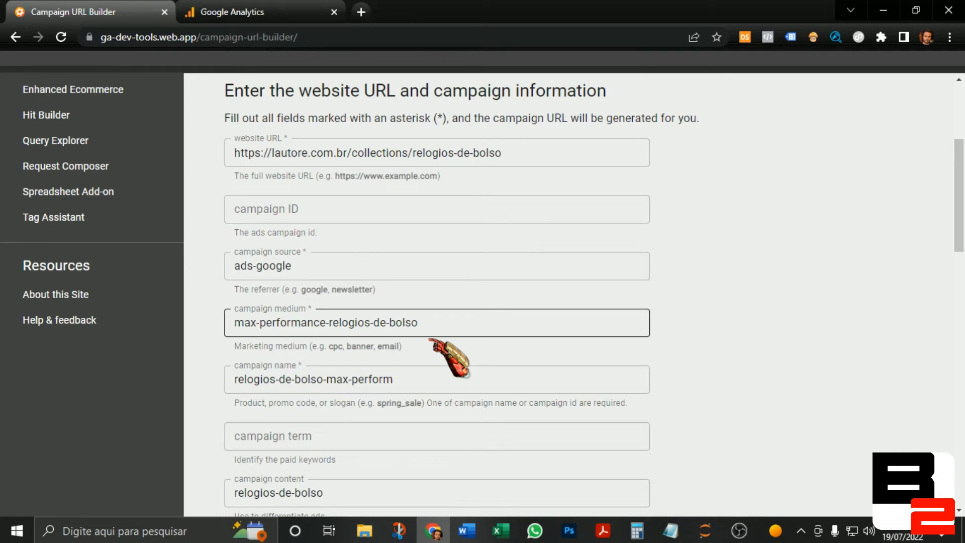
{"action": "left_click", "coordinate": [225, 12]}
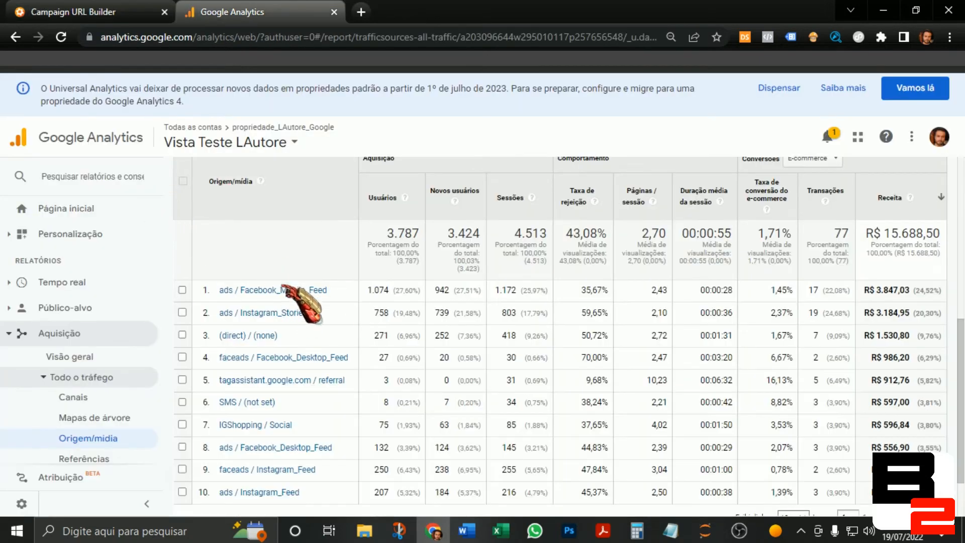
{"action": "left_click", "coordinate": [100, 12]}
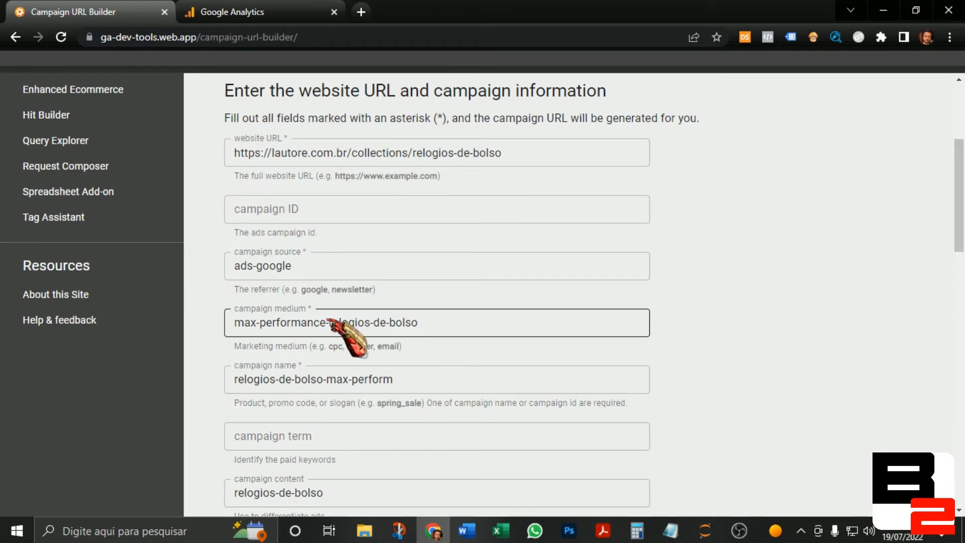
Review the builder's campaign name, then switch to Google Analytics to locate the secondary dimension option for the Origem/mídia table
{"action": "scroll", "coordinate": [254, 377], "scroll_direction": "down", "scroll_amount": 1}
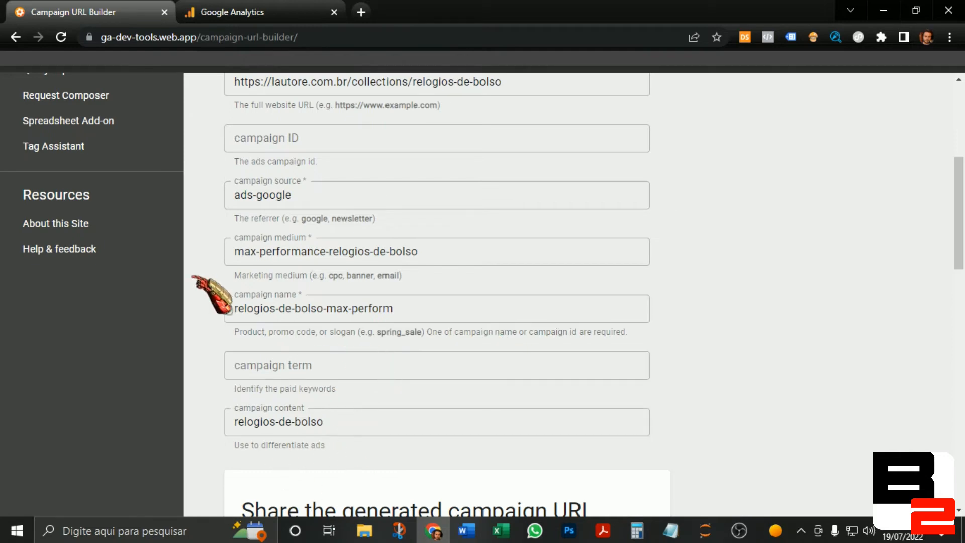
{"action": "left_click", "coordinate": [350, 301]}
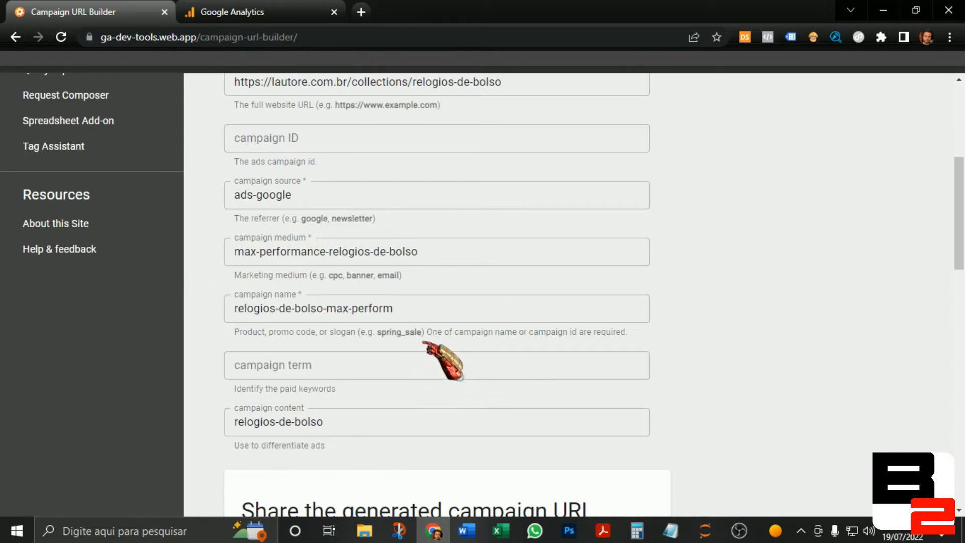
{"action": "left_click", "coordinate": [240, 6]}
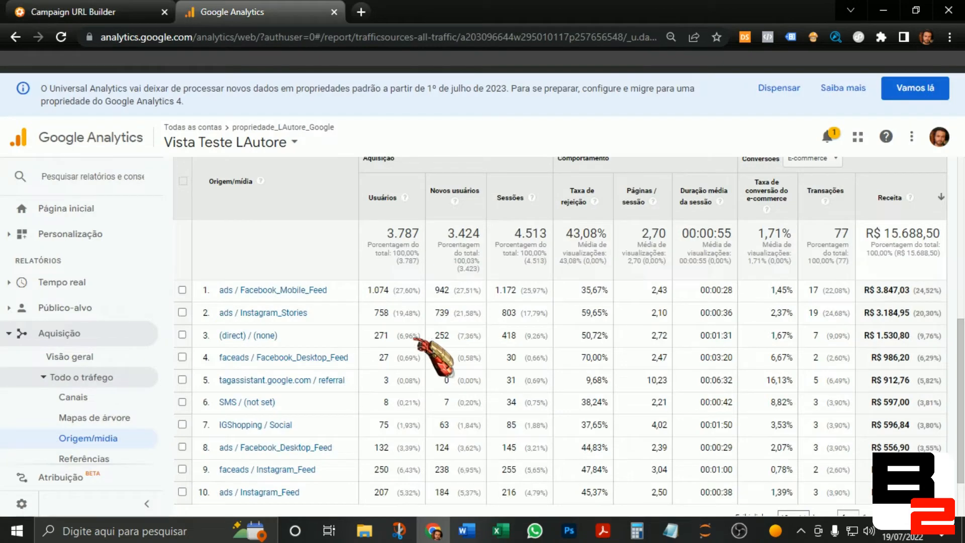
{"action": "scroll", "coordinate": [301, 295], "scroll_direction": "up", "scroll_amount": 3}
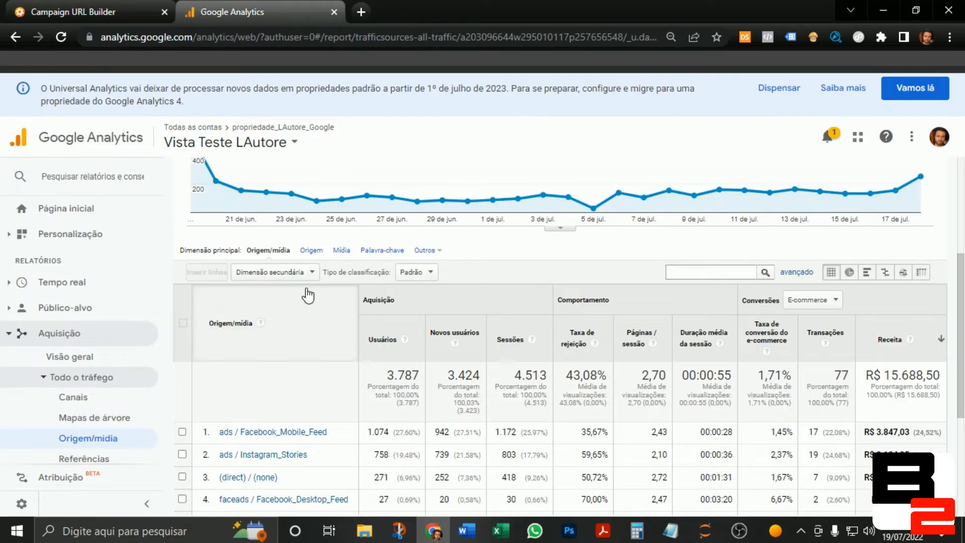
Return to the Campaign URL Builder, review the campaign content field and copy the generated campaign URL
{"action": "left_click", "coordinate": [87, 6]}
{"action": "scroll", "coordinate": [397, 259], "scroll_direction": "down", "scroll_amount": 1}
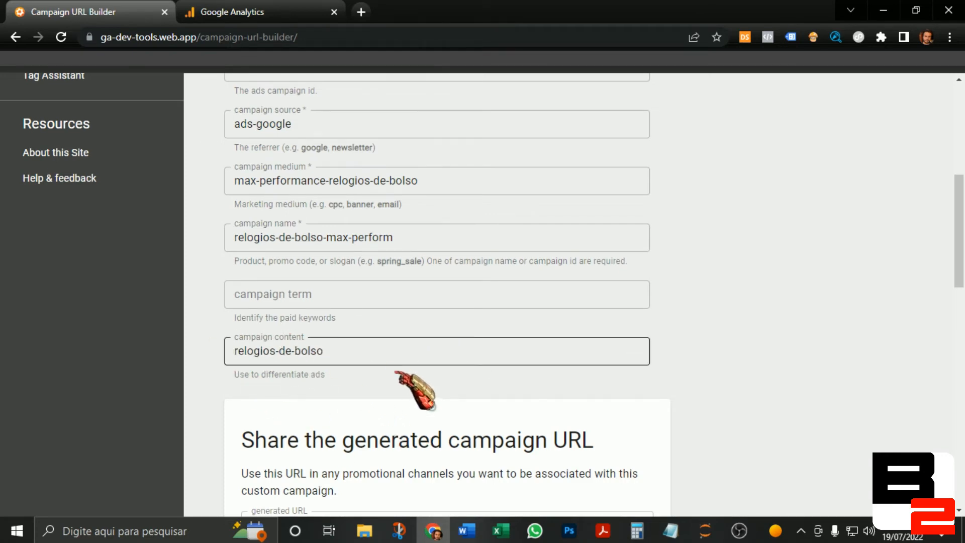
{"action": "scroll", "coordinate": [422, 305], "scroll_direction": "down", "scroll_amount": 5}
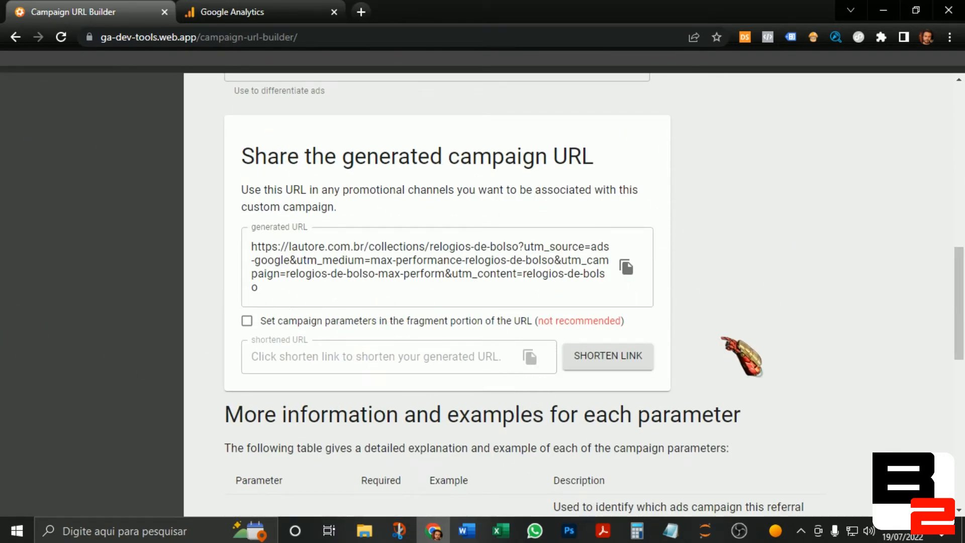
{"action": "left_click", "coordinate": [627, 268]}
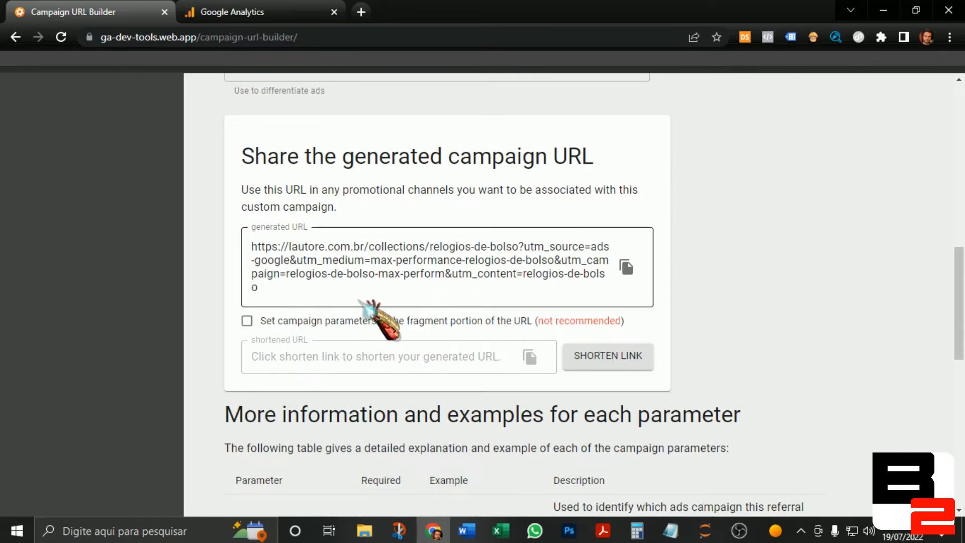
Recheck the campaign parameters in the builder and switch back to the Origem/mídia report in Google Analytics
{"action": "scroll", "coordinate": [483, 274], "scroll_direction": "up", "scroll_amount": 9}
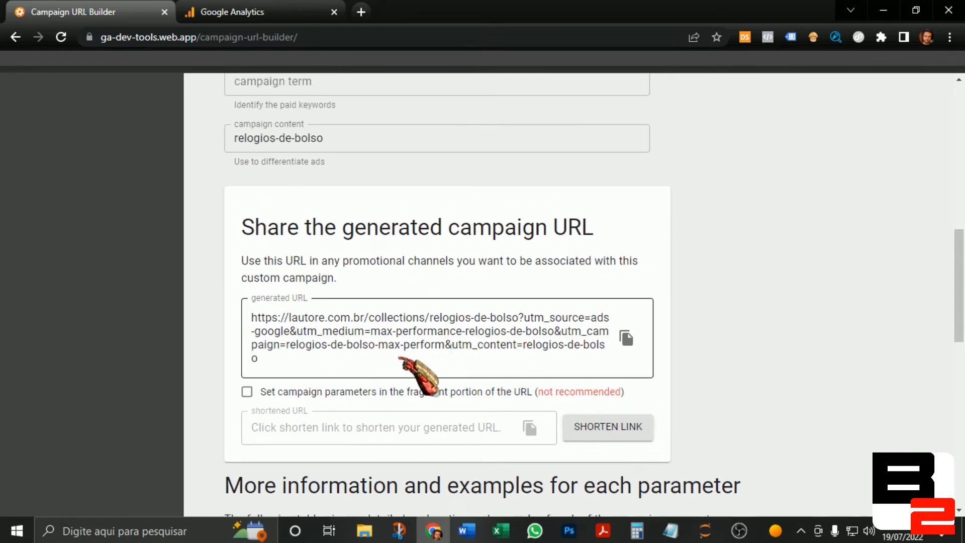
{"action": "scroll", "coordinate": [407, 364], "scroll_direction": "up", "scroll_amount": 3}
{"action": "scroll", "coordinate": [306, 101], "scroll_direction": "down", "scroll_amount": 3}
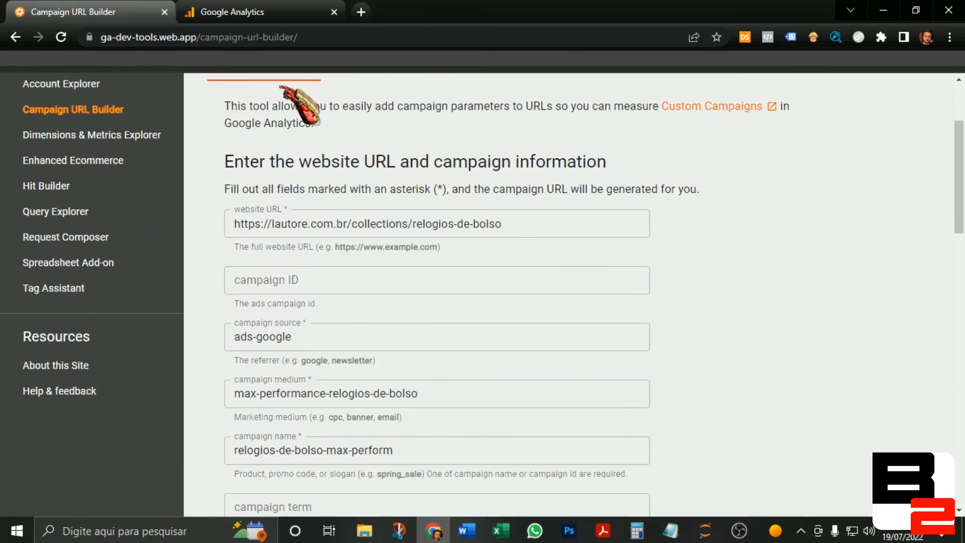
{"action": "left_click", "coordinate": [294, 1]}
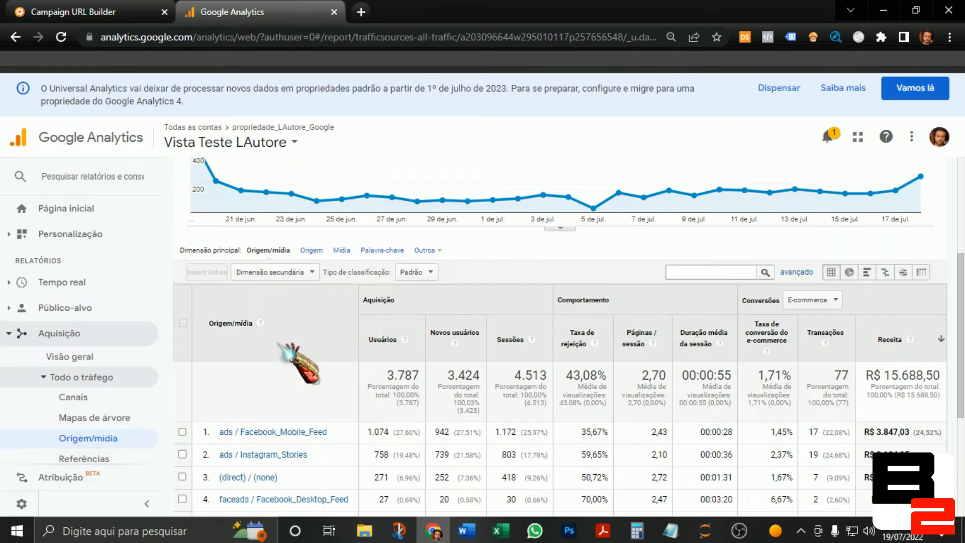
{"action": "scroll", "coordinate": [492, 385], "scroll_direction": "down", "scroll_amount": 1}
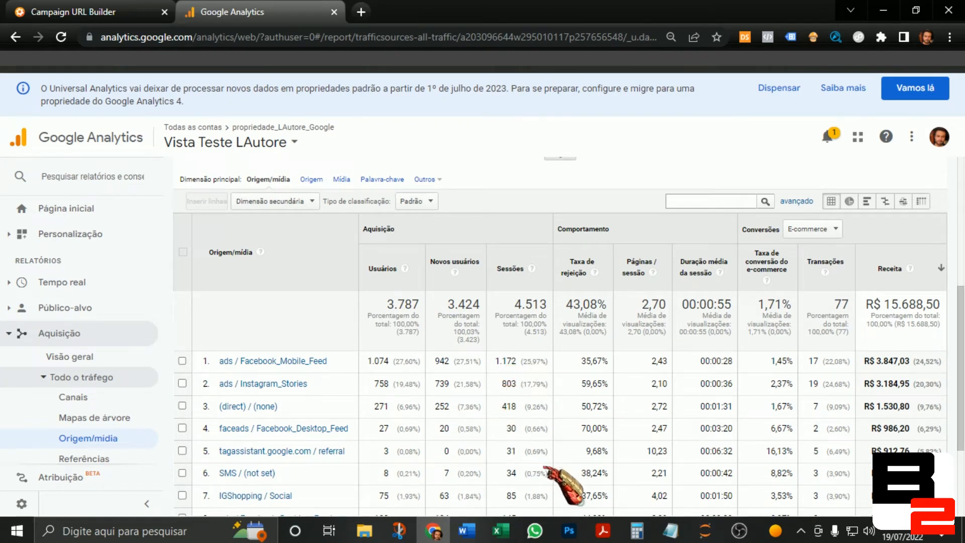
Switch from the Origem/mídia report to the Público-alvo overview report of demographic information (Informações demográficas: visão geral)
{"action": "scroll", "coordinate": [553, 432], "scroll_direction": "up", "scroll_amount": 1}
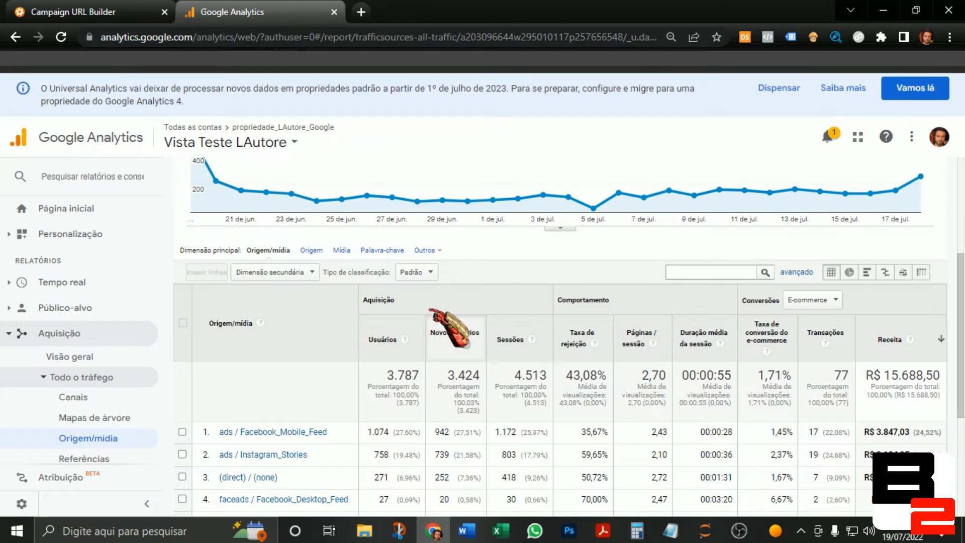
{"action": "scroll", "coordinate": [458, 402], "scroll_direction": "down", "scroll_amount": 2}
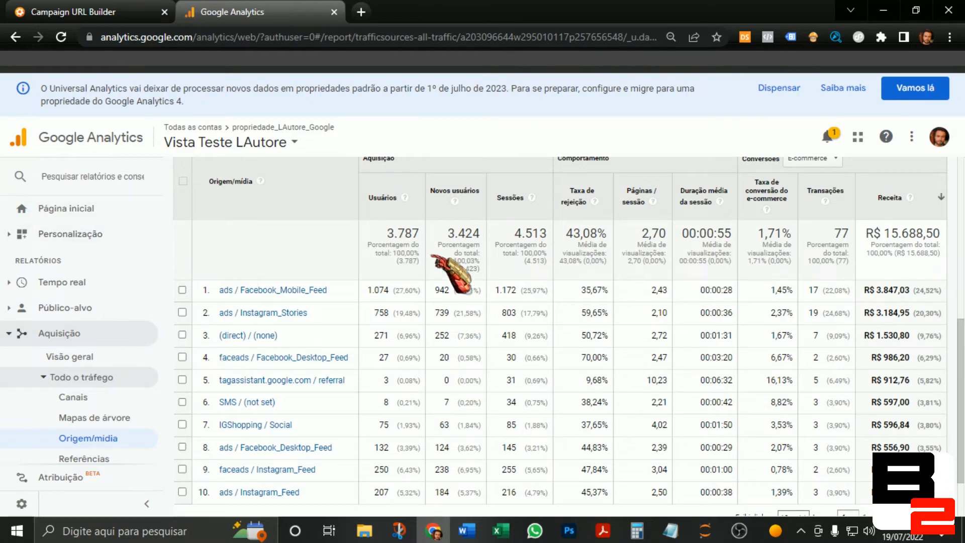
{"action": "left_click", "coordinate": [21, 334]}
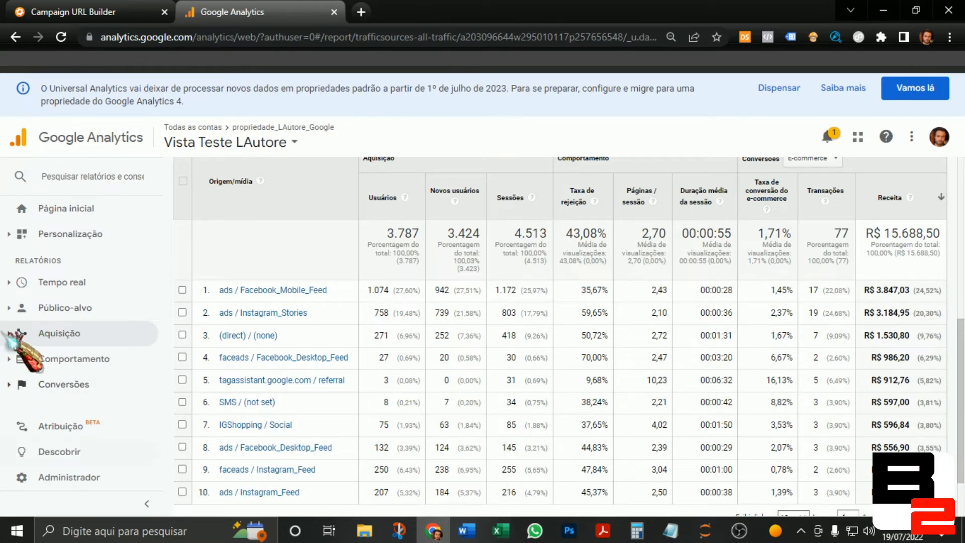
{"action": "left_click", "coordinate": [8, 311]}
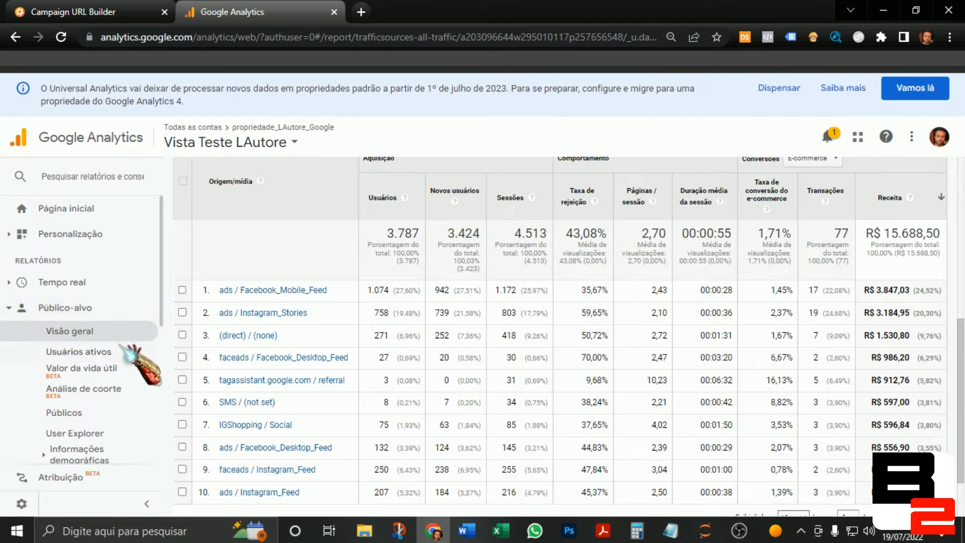
{"action": "scroll", "coordinate": [95, 387], "scroll_direction": "down", "scroll_amount": 2}
{"action": "left_click", "coordinate": [88, 386]}
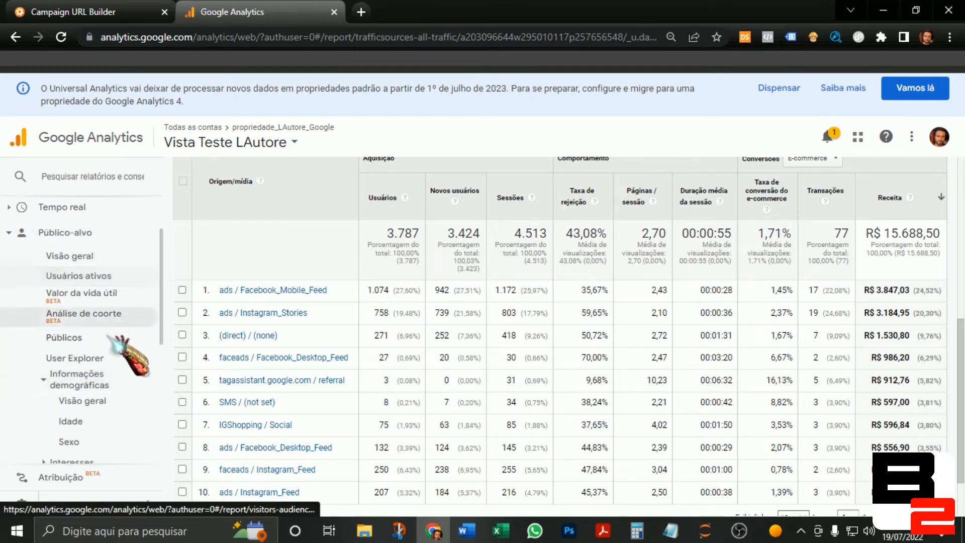
{"action": "scroll", "coordinate": [115, 321], "scroll_direction": "down", "scroll_amount": 4}
{"action": "left_click", "coordinate": [95, 264]}
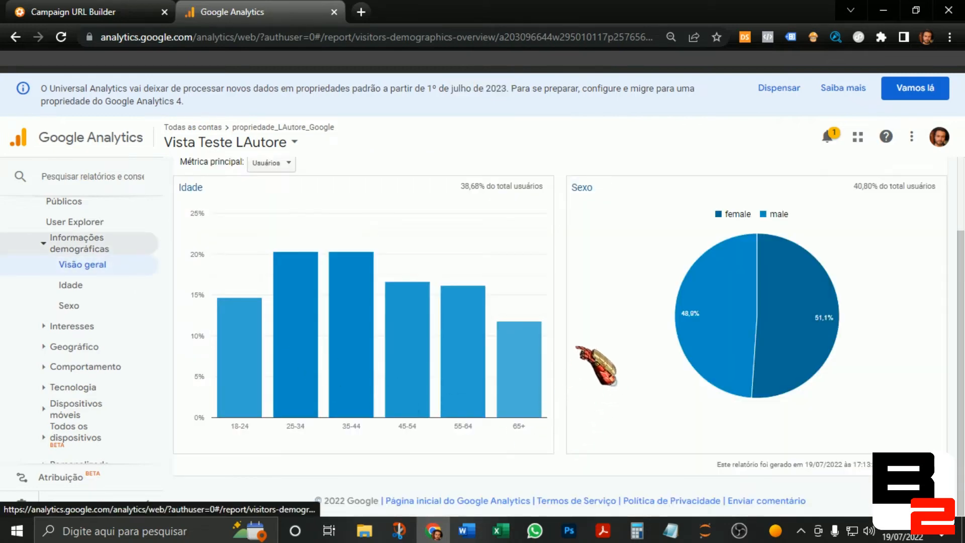
Examine the Idade bar chart and the Sexo pie chart in the demographics overview, checking the user share of individual age groups and genders
{"action": "scroll", "coordinate": [576, 347], "scroll_direction": "up", "scroll_amount": 2}
{"action": "scroll", "coordinate": [576, 319], "scroll_direction": "down", "scroll_amount": 1}
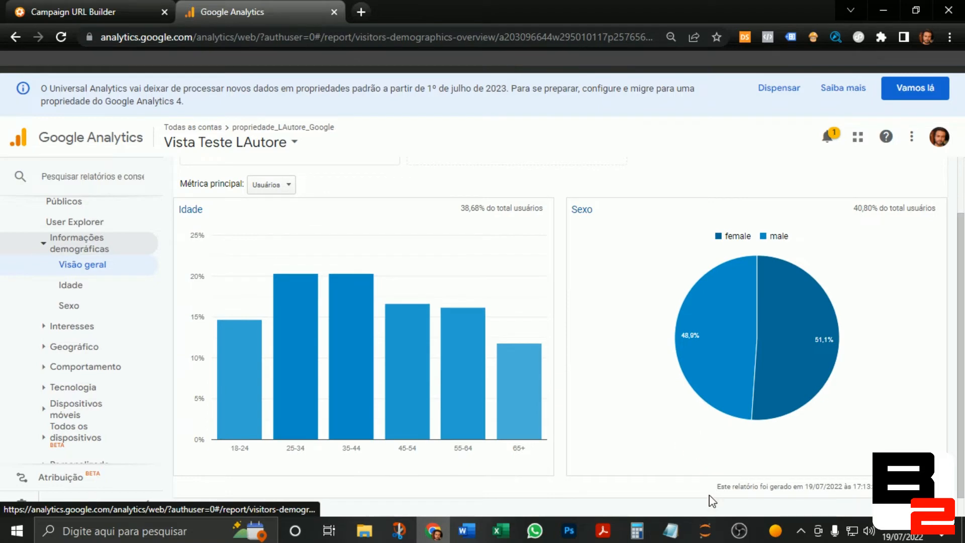
{"action": "mouse_move", "coordinate": [709, 340]}
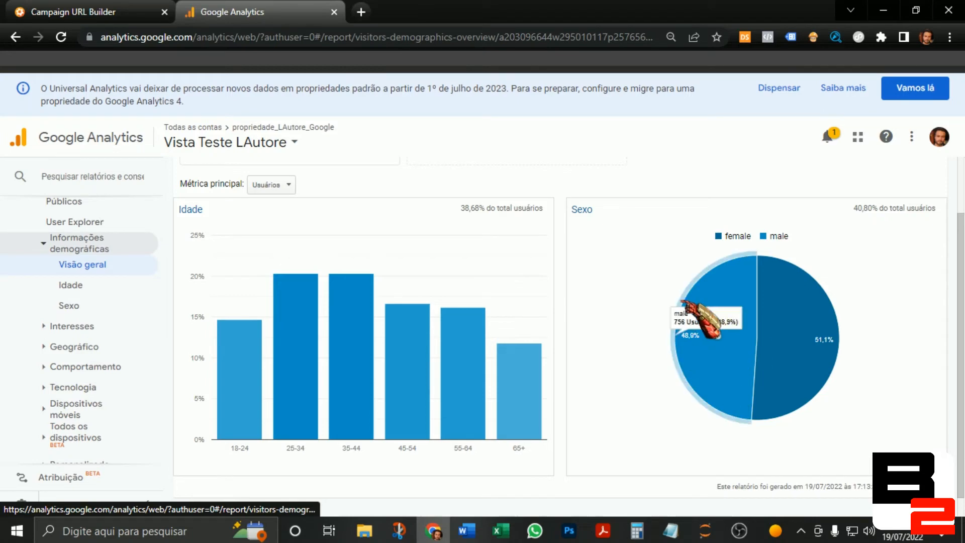
{"action": "mouse_move", "coordinate": [788, 321]}
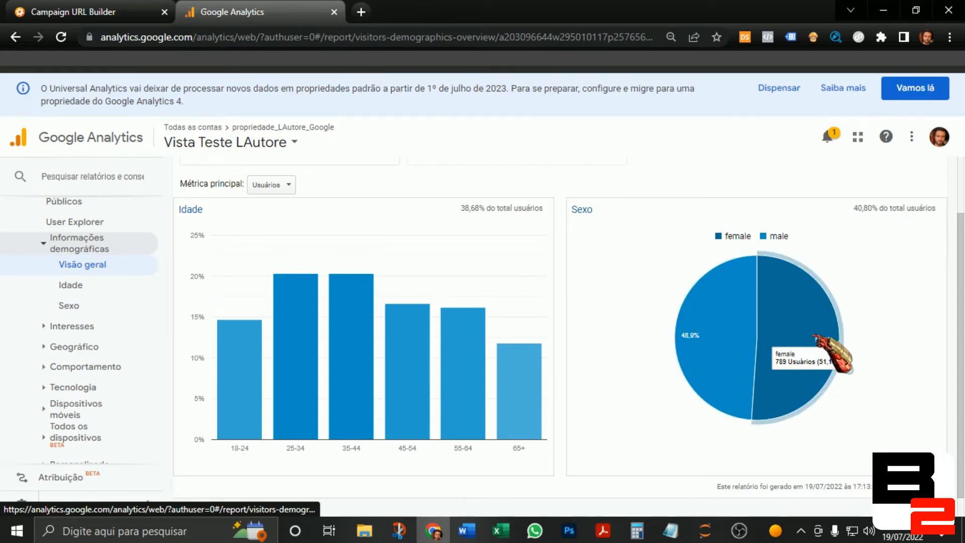
{"action": "mouse_move", "coordinate": [745, 372]}
{"action": "mouse_move", "coordinate": [215, 397]}
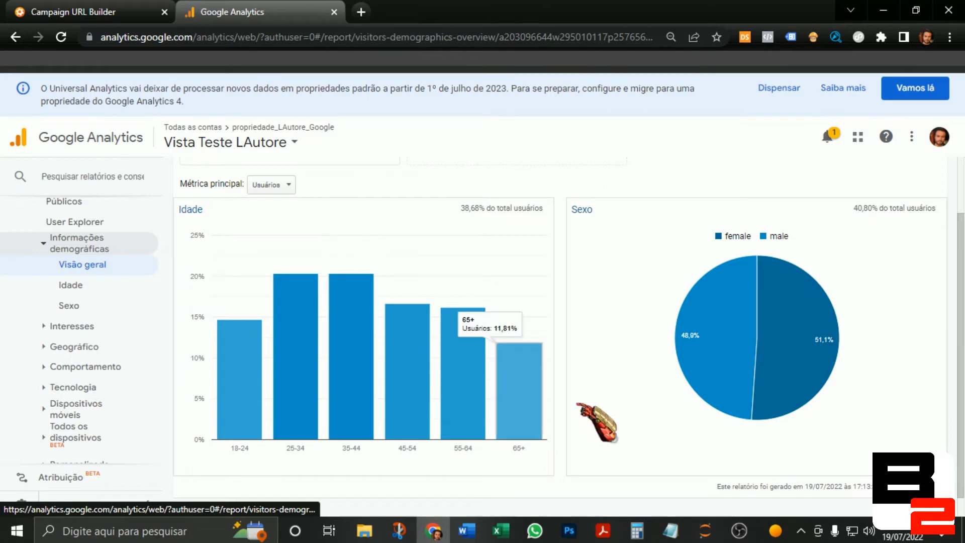
{"action": "mouse_move", "coordinate": [320, 389]}
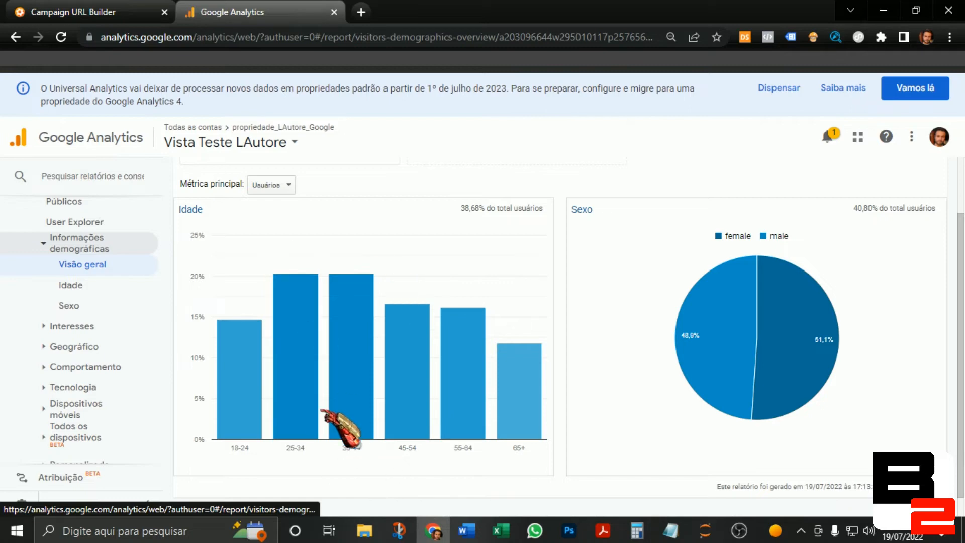
{"action": "mouse_move", "coordinate": [337, 331]}
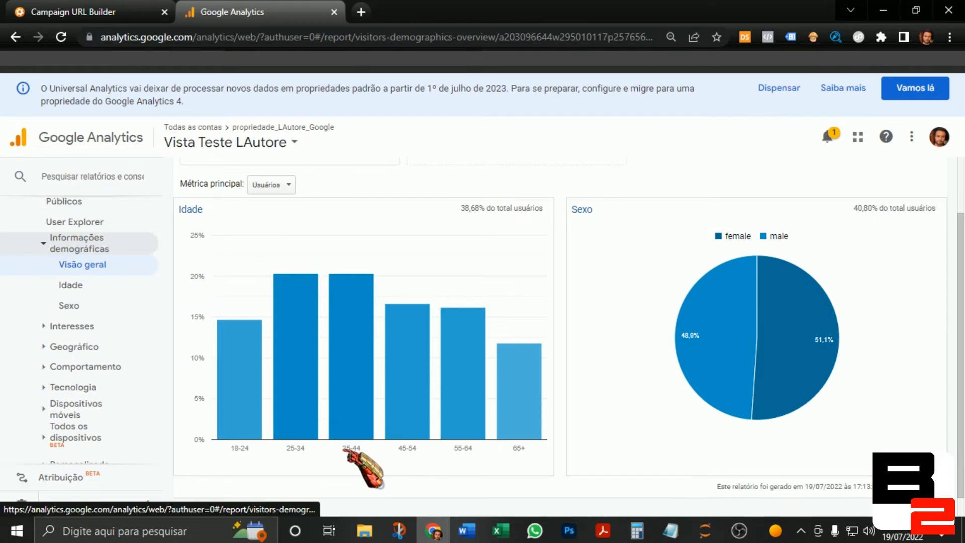
{"action": "mouse_move", "coordinate": [372, 322]}
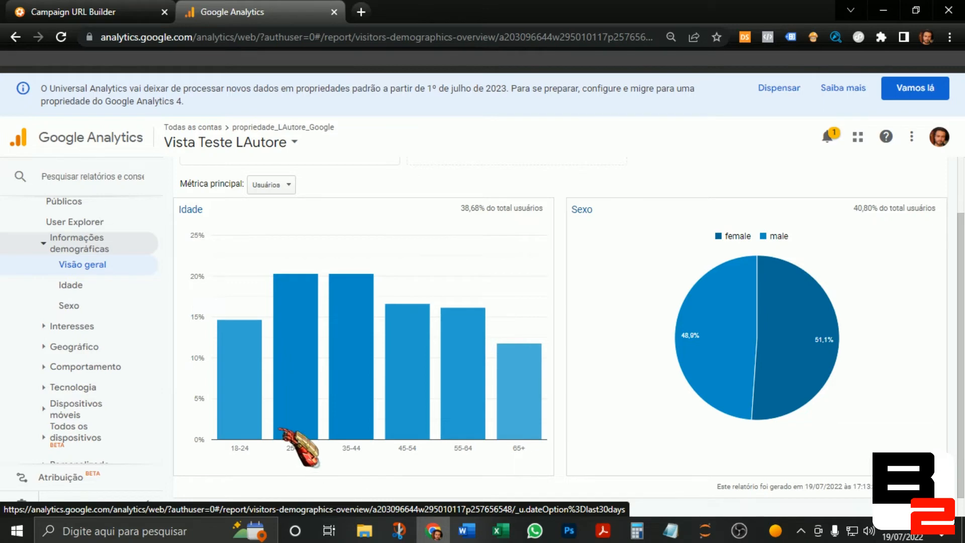
{"action": "mouse_move", "coordinate": [535, 377]}
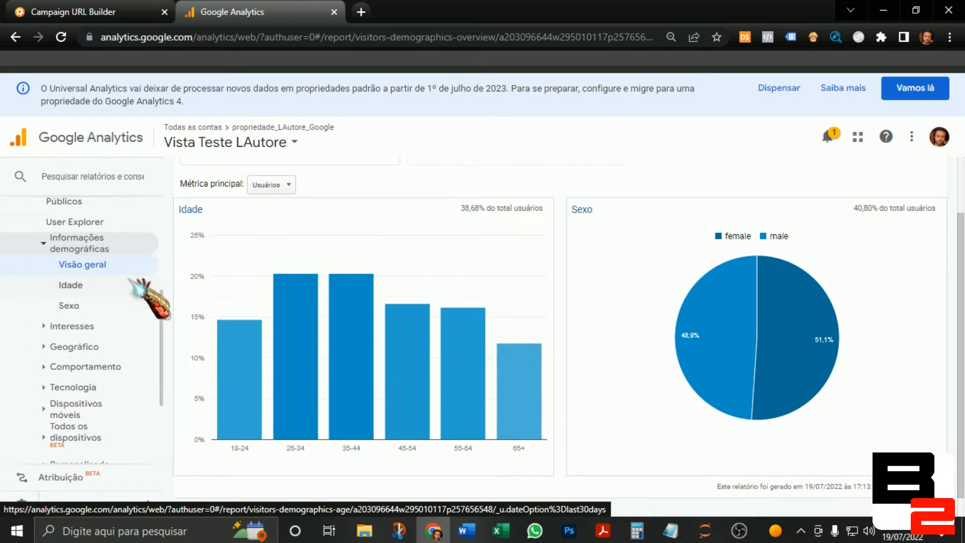
{"action": "scroll", "coordinate": [474, 408], "scroll_direction": "up", "scroll_amount": 1}
{"action": "scroll", "coordinate": [474, 408], "scroll_direction": "up", "scroll_amount": 1}
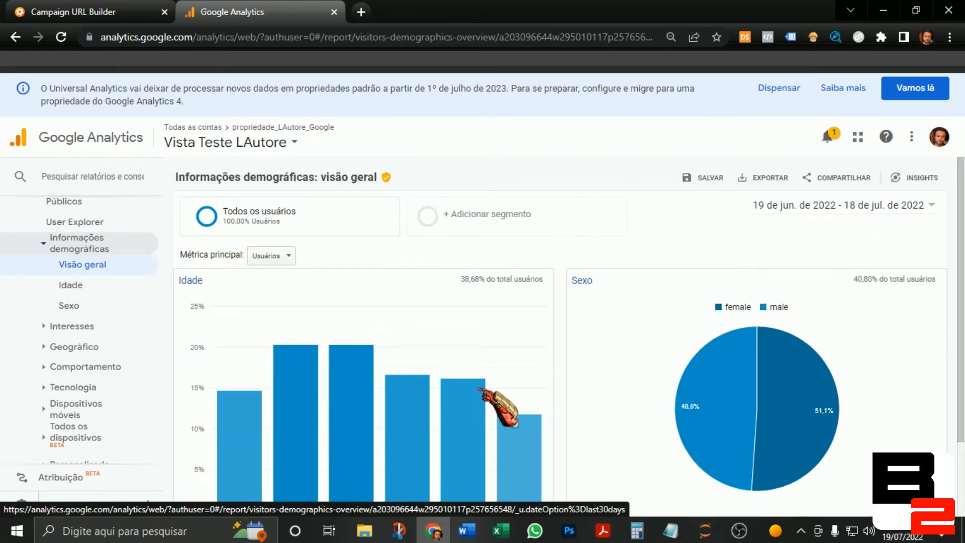
{"action": "scroll", "coordinate": [481, 389], "scroll_direction": "down", "scroll_amount": 2}
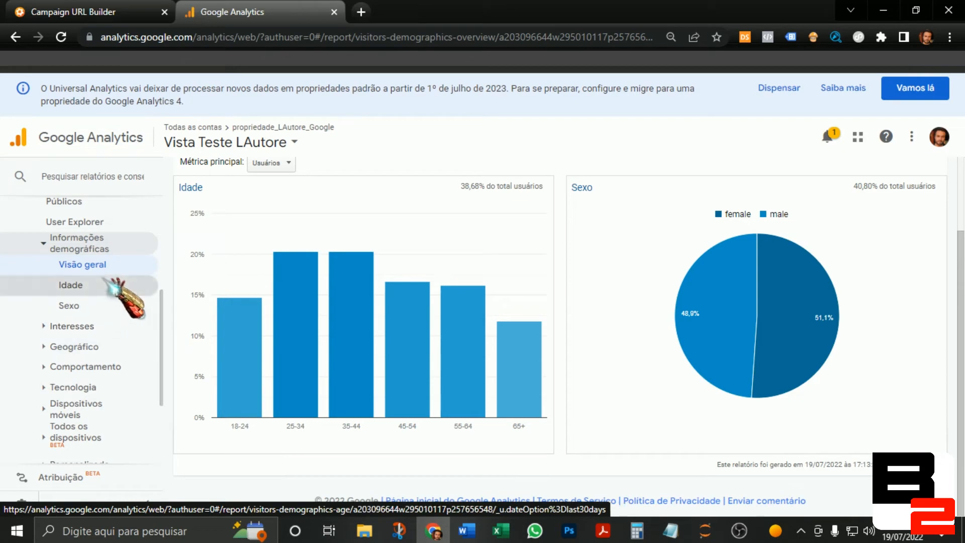
Open the demographic Idade report and add Sexo as the secondary dimension of its table
{"action": "left_click", "coordinate": [119, 295]}
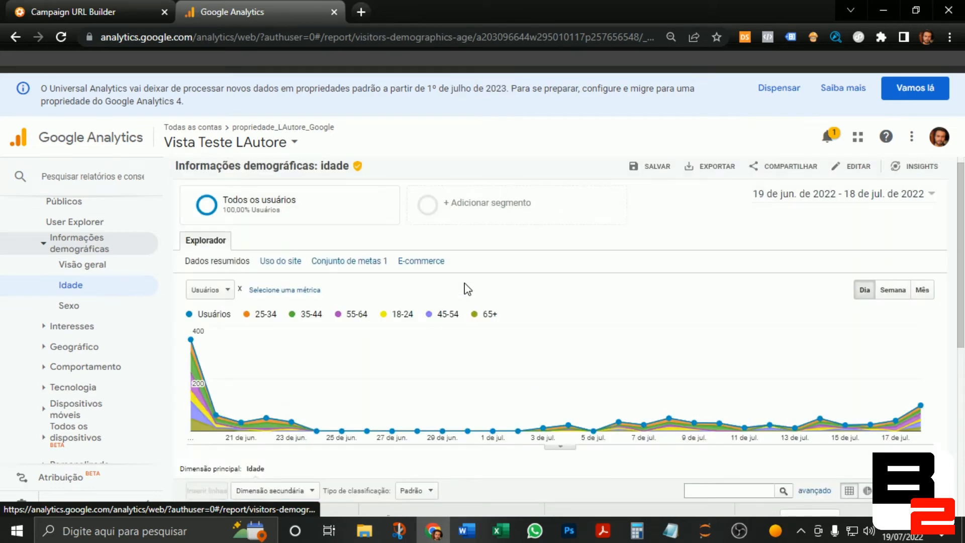
{"action": "scroll", "coordinate": [490, 306], "scroll_direction": "down", "scroll_amount": 5}
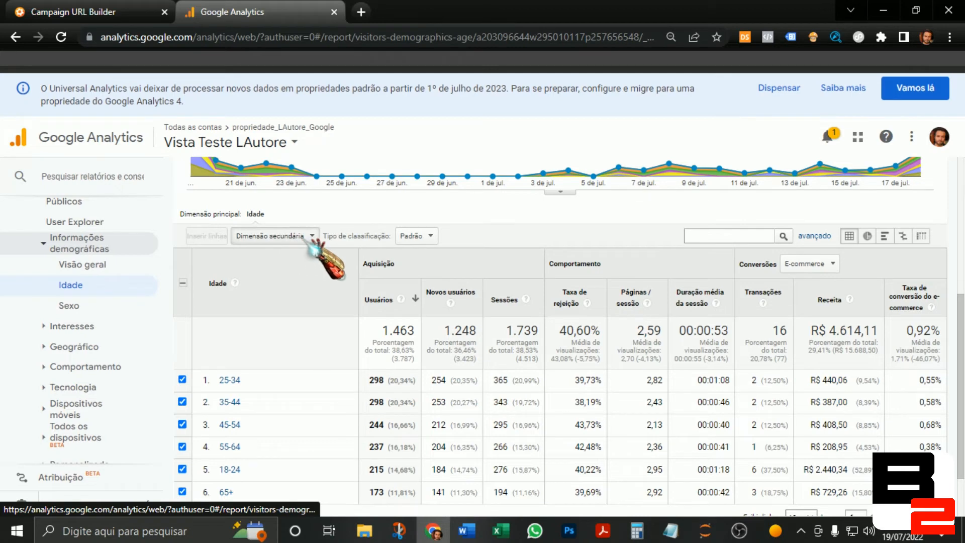
{"action": "left_click", "coordinate": [308, 236]}
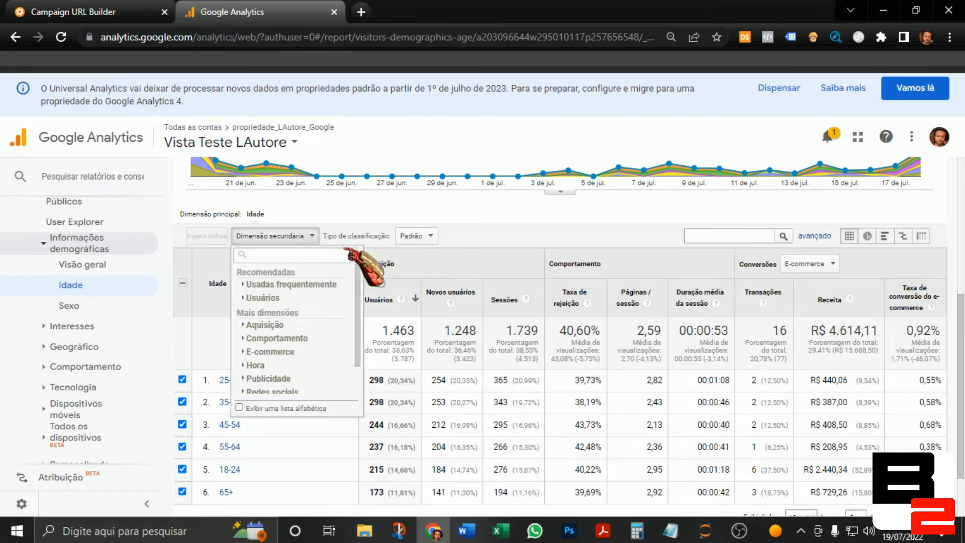
{"action": "scroll", "coordinate": [313, 310], "scroll_direction": "down", "scroll_amount": 2}
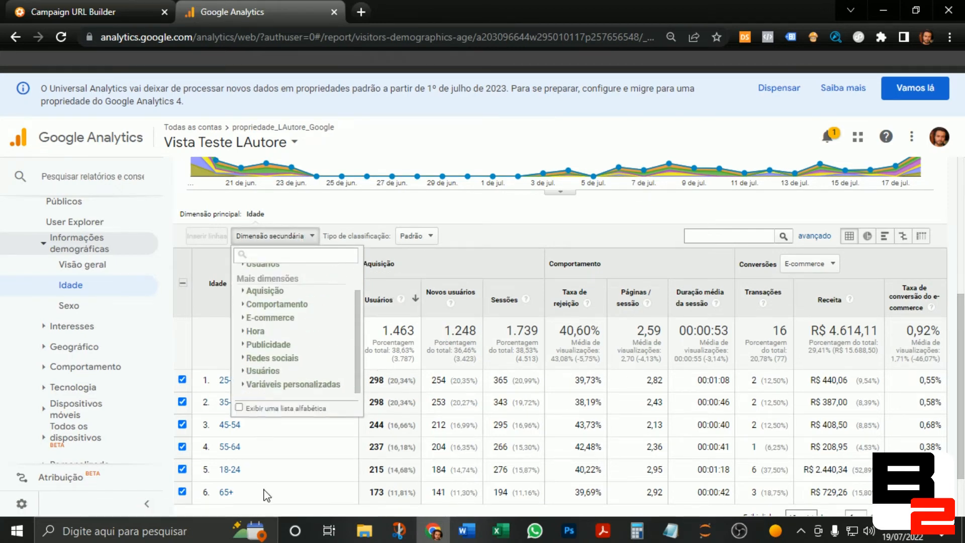
{"action": "type", "text": "sexo"}
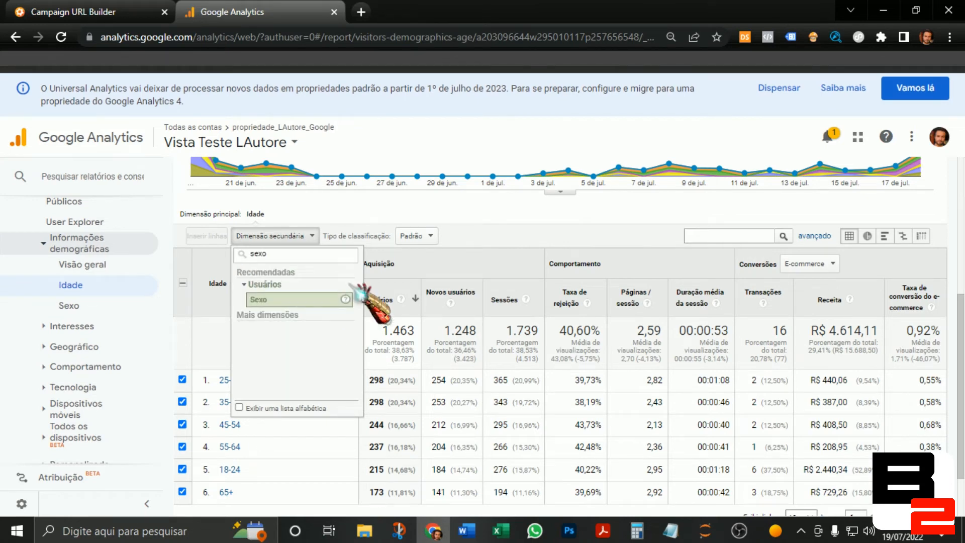
{"action": "left_click", "coordinate": [308, 299]}
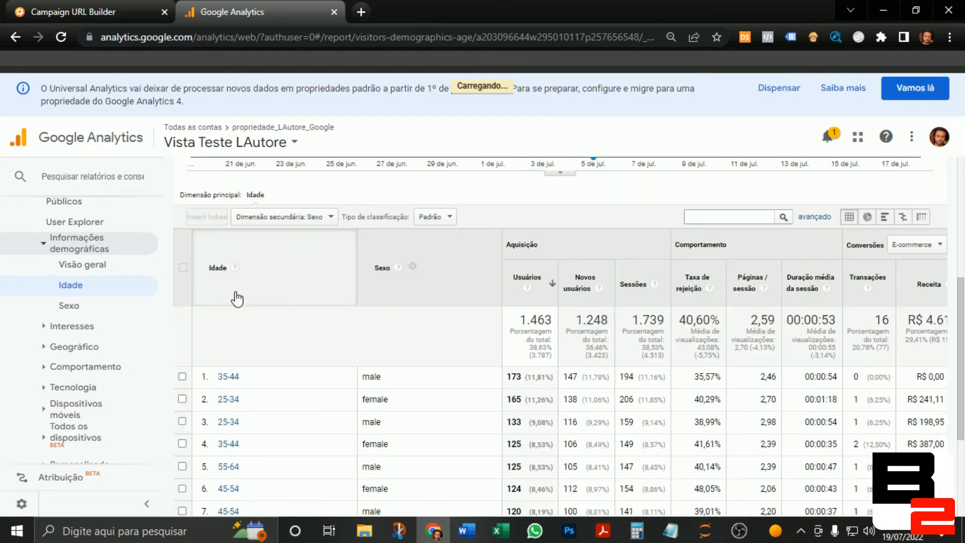
Sort the age and gender table by Receita, highest first, and apply the report period 1 May 2022 to 18 July 2022
{"action": "scroll", "coordinate": [337, 295], "scroll_direction": "down", "scroll_amount": 1}
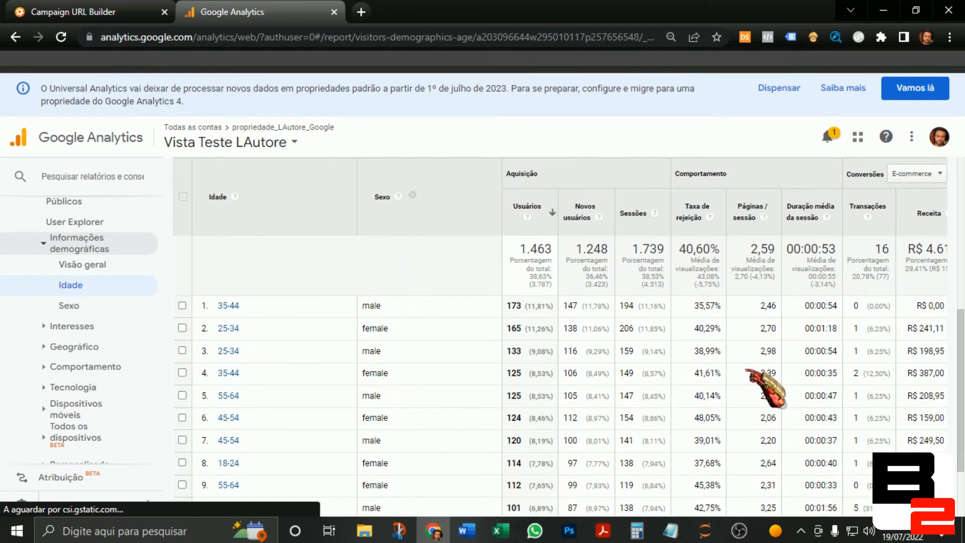
{"action": "left_click", "coordinate": [934, 215]}
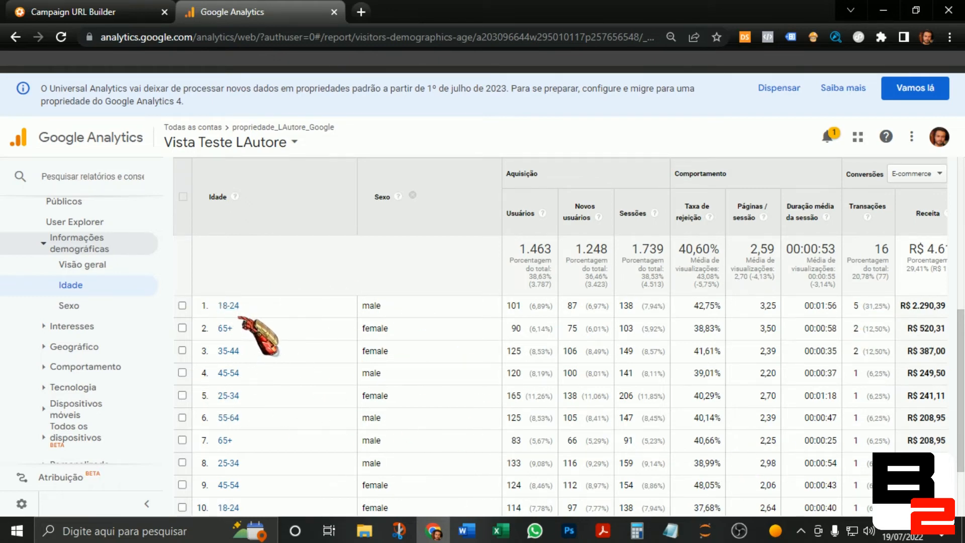
{"action": "scroll", "coordinate": [724, 254], "scroll_direction": "up", "scroll_amount": 5}
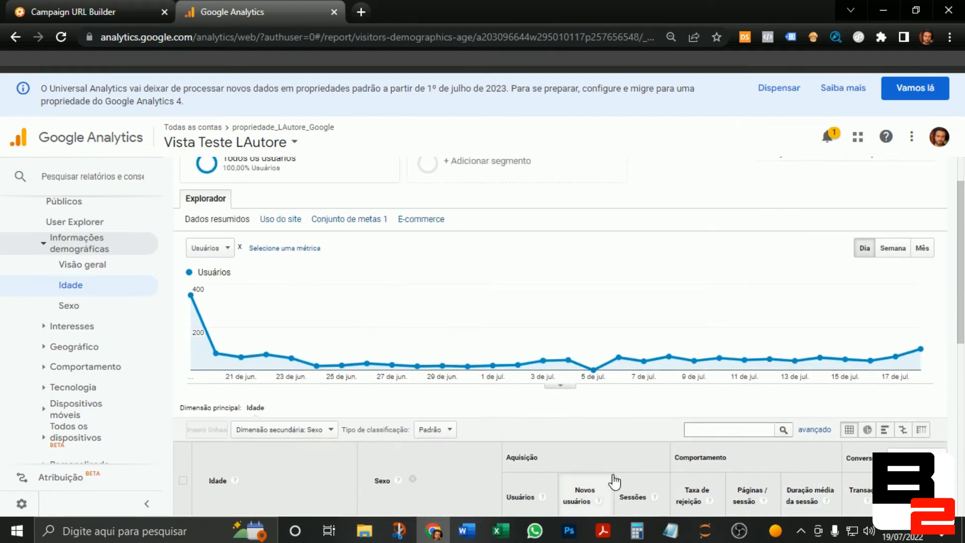
{"action": "scroll", "coordinate": [453, 478], "scroll_direction": "up", "scroll_amount": 1}
{"action": "left_click", "coordinate": [817, 207]}
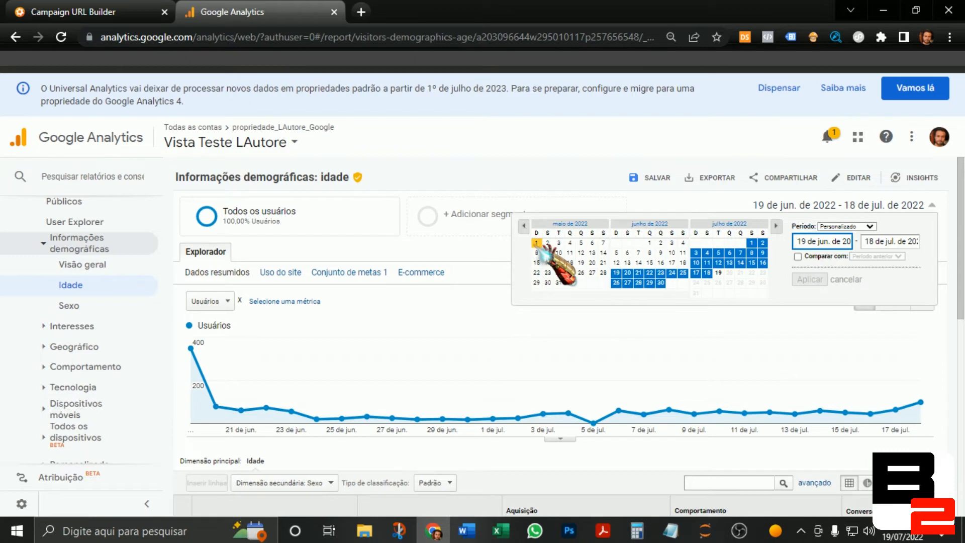
{"action": "left_click", "coordinate": [536, 243]}
{"action": "left_click", "coordinate": [707, 272]}
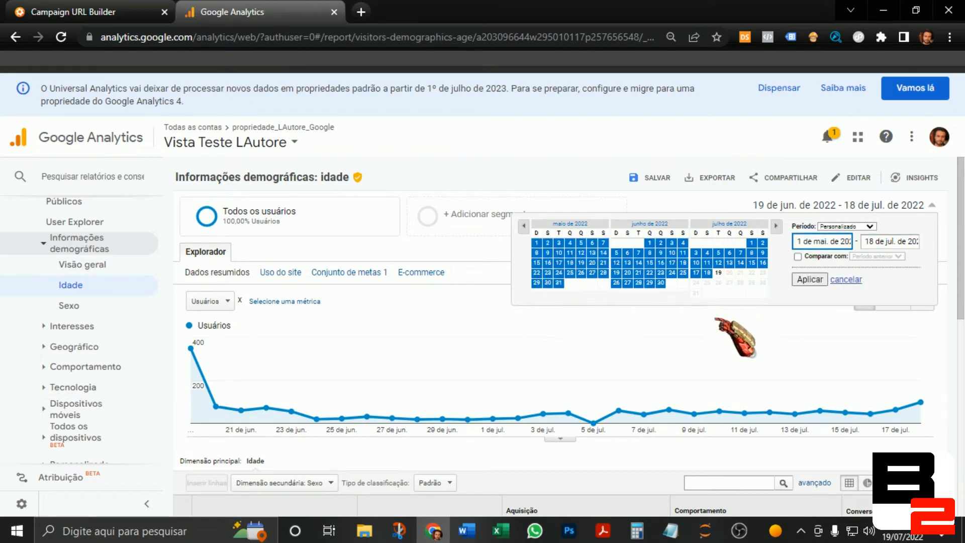
{"action": "left_click", "coordinate": [811, 279]}
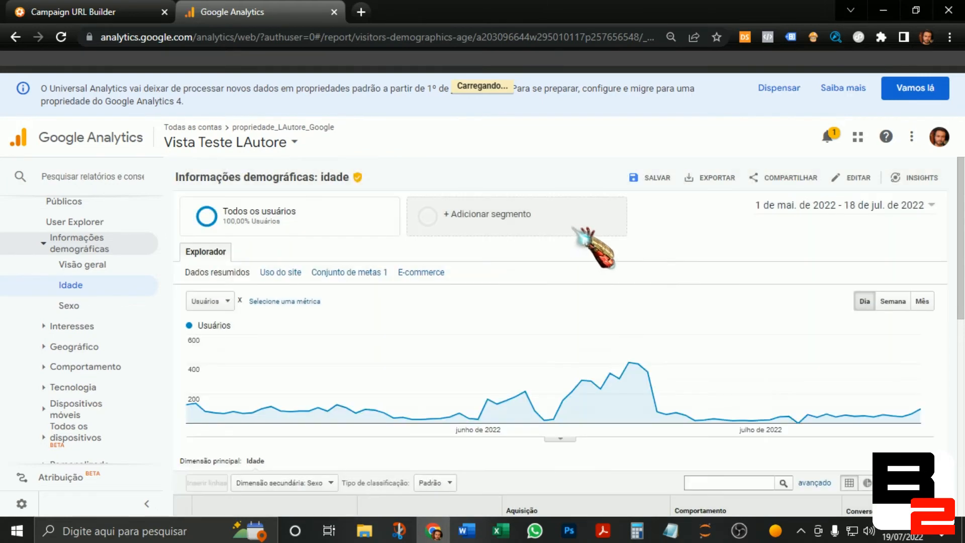
Review the age and gender rows for the extended period, sorting them by Receita in ascending order and back in descending order
{"action": "scroll", "coordinate": [538, 249], "scroll_direction": "down", "scroll_amount": 5}
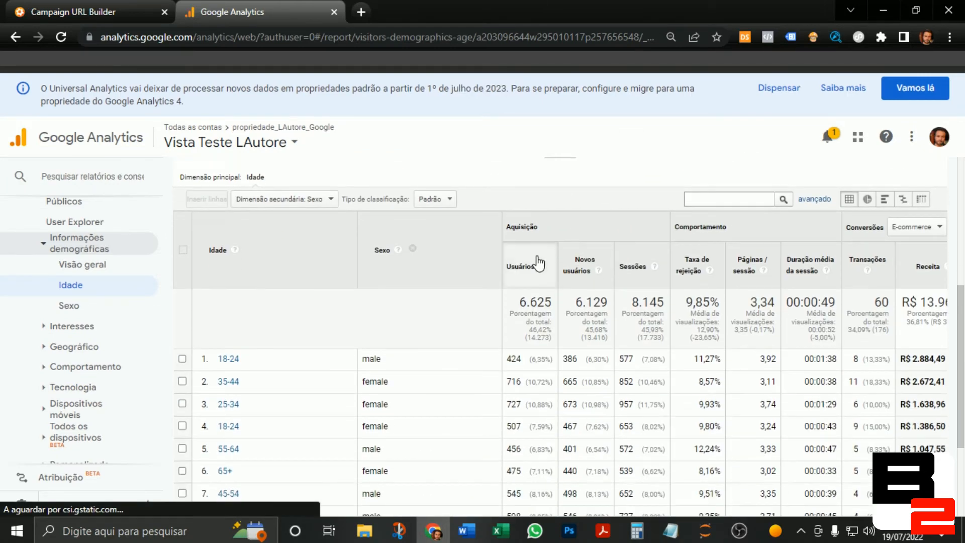
{"action": "scroll", "coordinate": [536, 263], "scroll_direction": "down", "scroll_amount": 3}
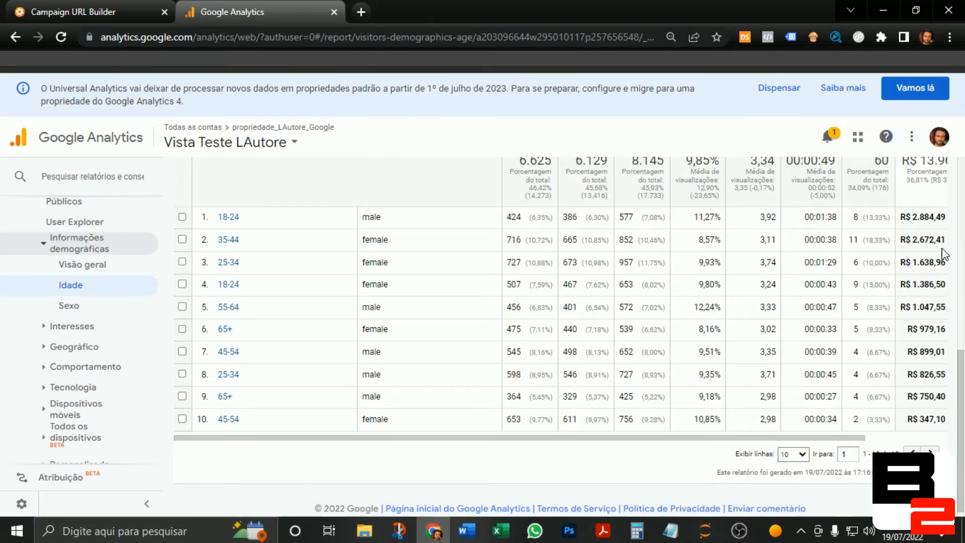
{"action": "scroll", "coordinate": [931, 176], "scroll_direction": "up", "scroll_amount": 3}
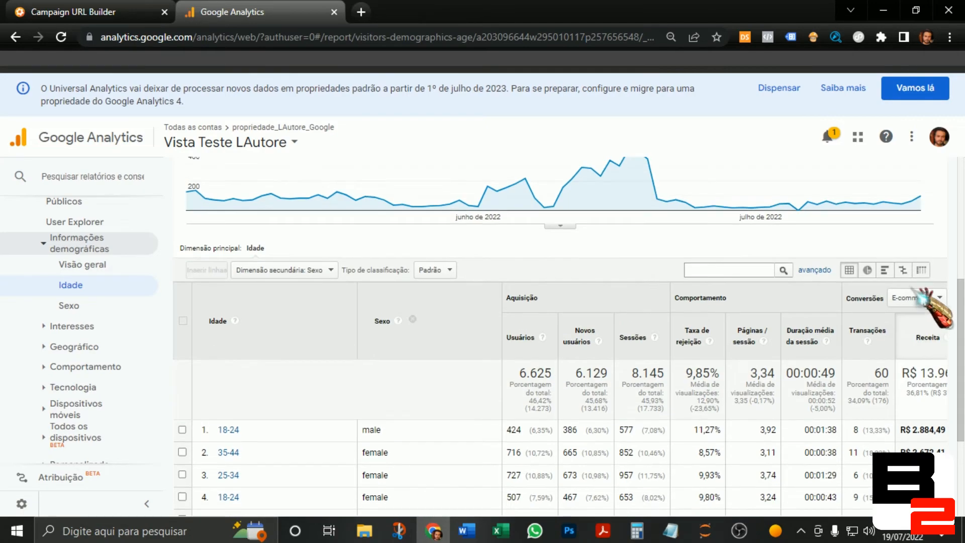
{"action": "left_click", "coordinate": [926, 345]}
{"action": "scroll", "coordinate": [523, 348], "scroll_direction": "down", "scroll_amount": 1}
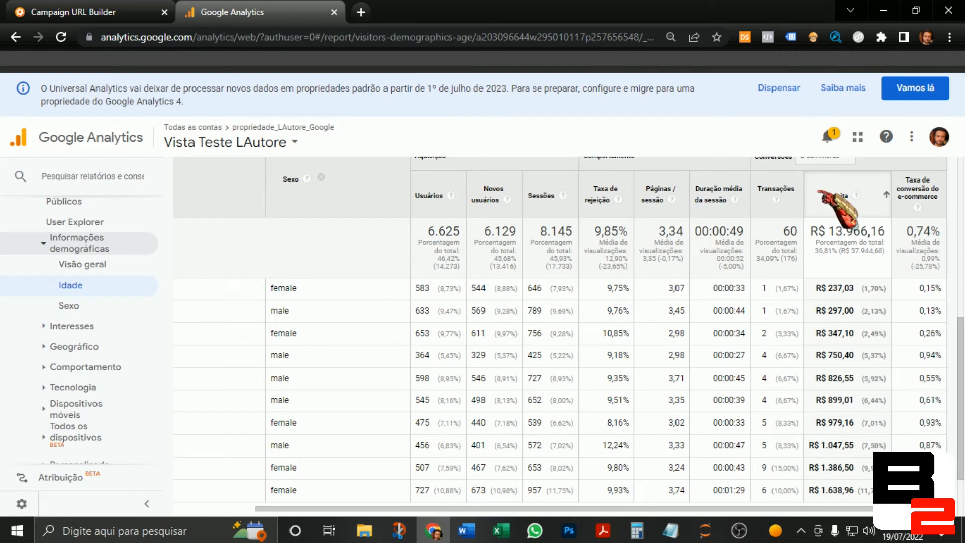
{"action": "left_click", "coordinate": [837, 196]}
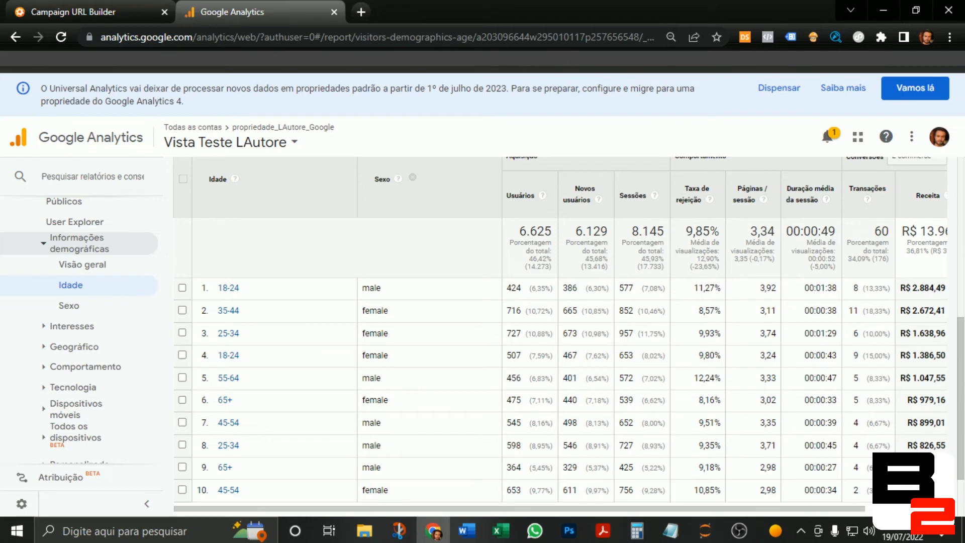
Re-sort the age and gender table by Receita, lowest first
{"action": "left_click_drag", "start_coordinate": [844, 513], "coordinate": [927, 511]}
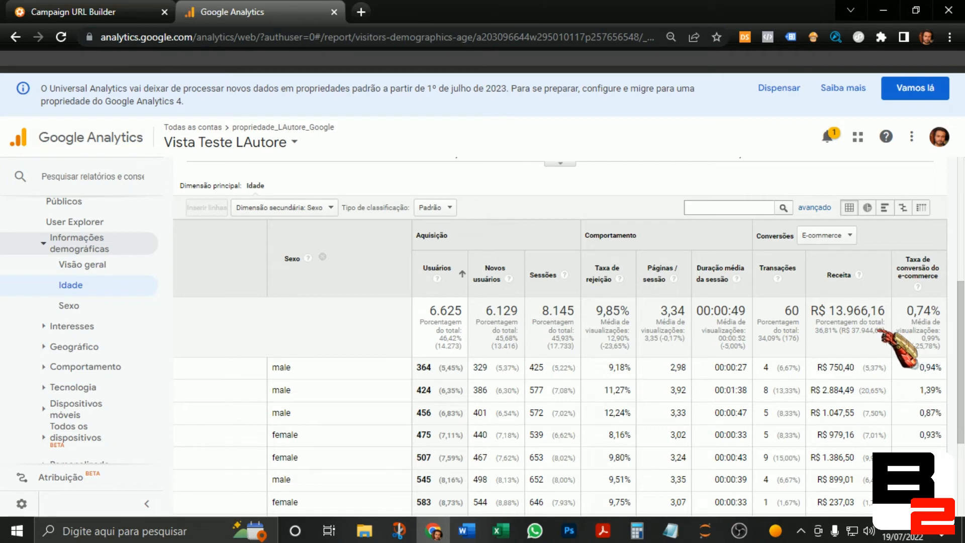
{"action": "left_click", "coordinate": [845, 275]}
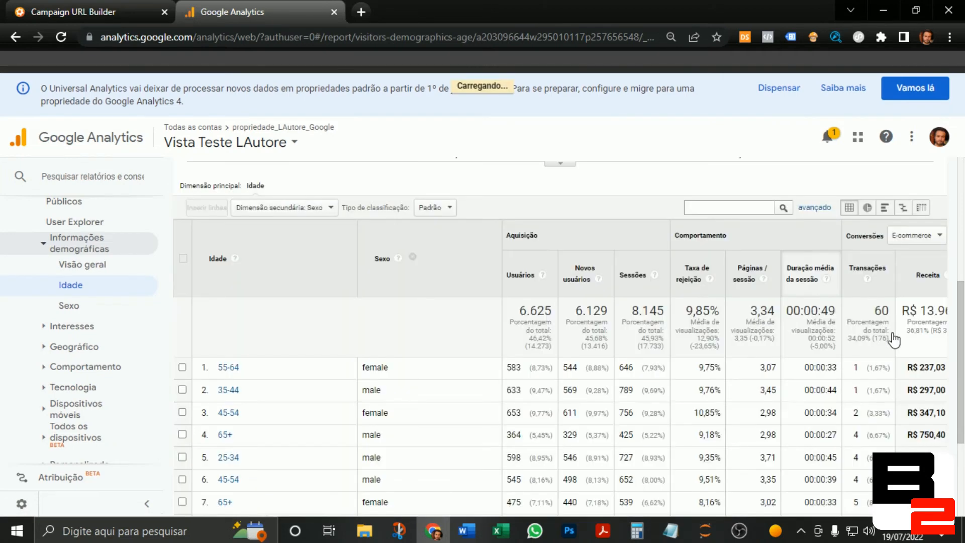
Sort the age and gender table by Receita, highest first, and review which age groups and genders lead
{"action": "scroll", "coordinate": [496, 495], "scroll_direction": "down", "scroll_amount": 3}
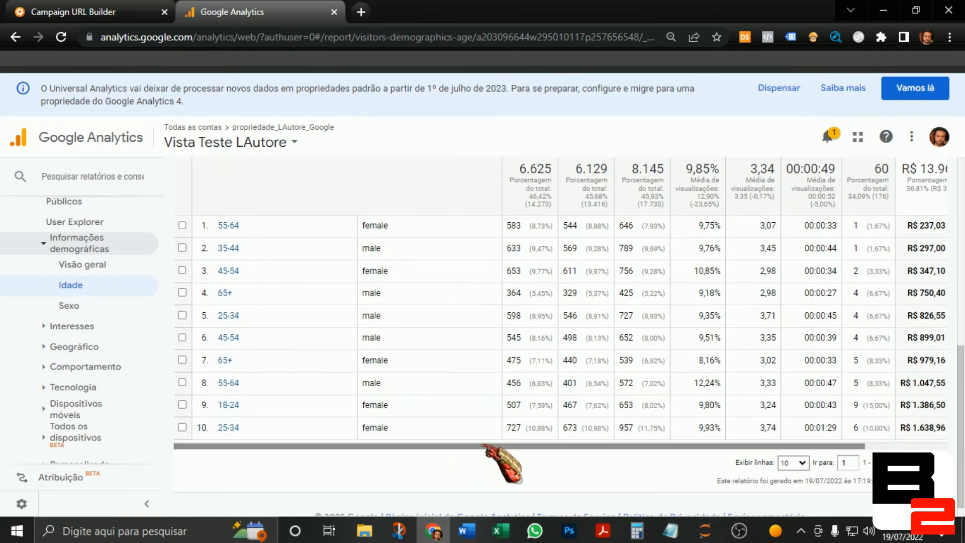
{"action": "left_click_drag", "start_coordinate": [495, 446], "coordinate": [722, 446]}
{"action": "scroll", "coordinate": [874, 361], "scroll_direction": "up", "scroll_amount": 2}
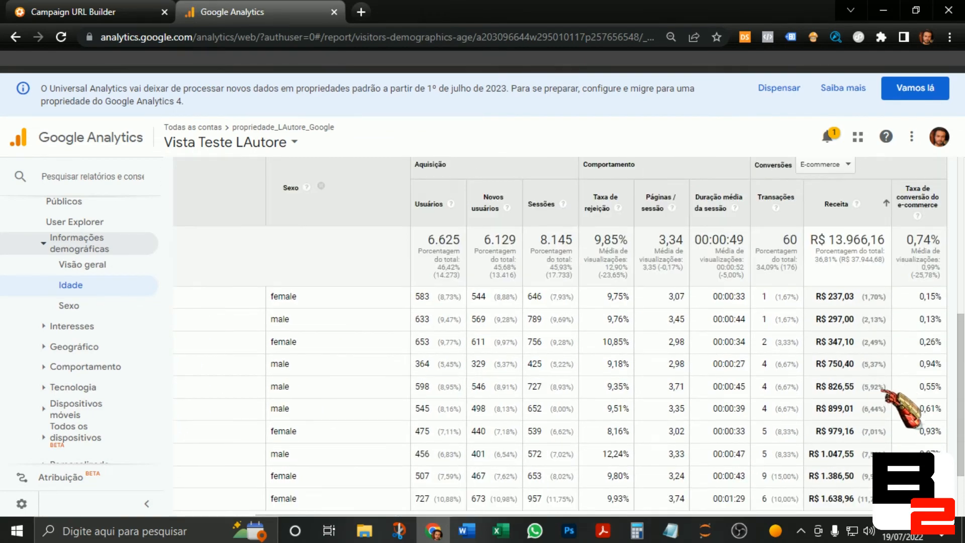
{"action": "left_click", "coordinate": [836, 202]}
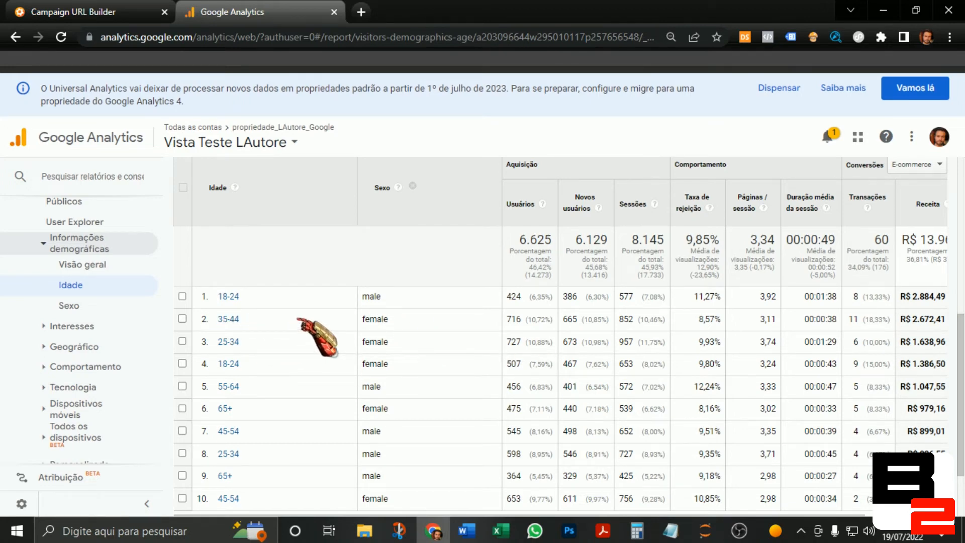
{"action": "scroll", "coordinate": [302, 318], "scroll_direction": "down", "scroll_amount": 3}
{"action": "scroll", "coordinate": [264, 414], "scroll_direction": "up", "scroll_amount": 5}
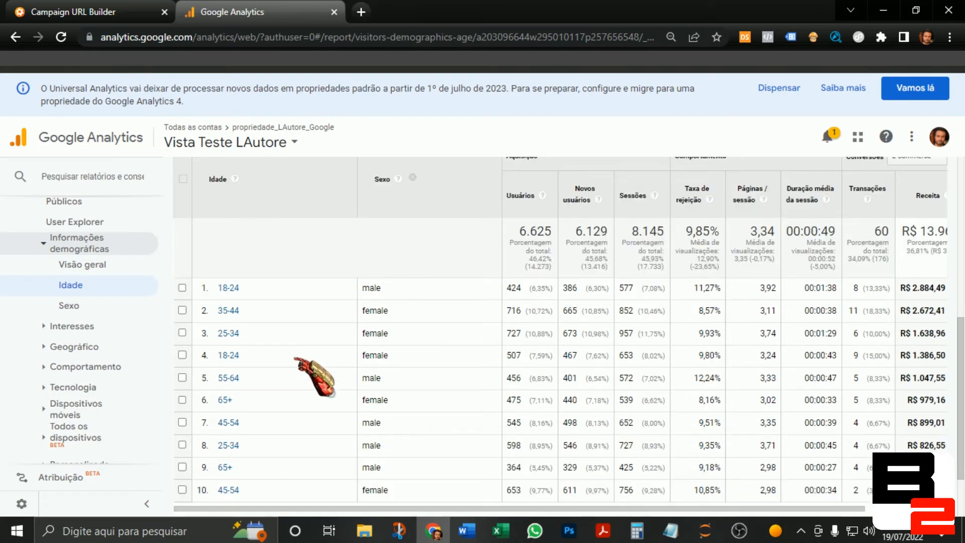
{"action": "scroll", "coordinate": [304, 334], "scroll_direction": "down", "scroll_amount": 2}
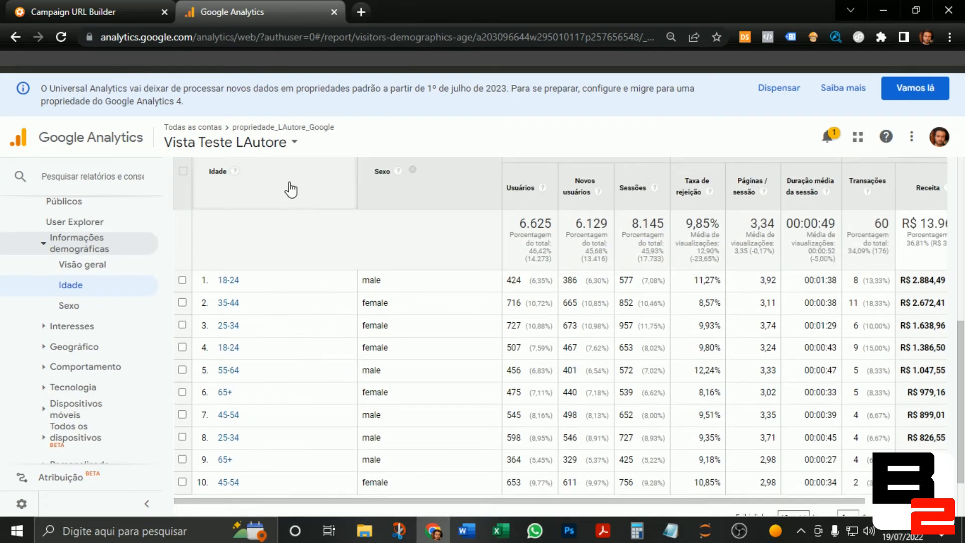
Sort the age and gender table by Idade in ascending order and look through its rows
{"action": "left_click", "coordinate": [259, 189]}
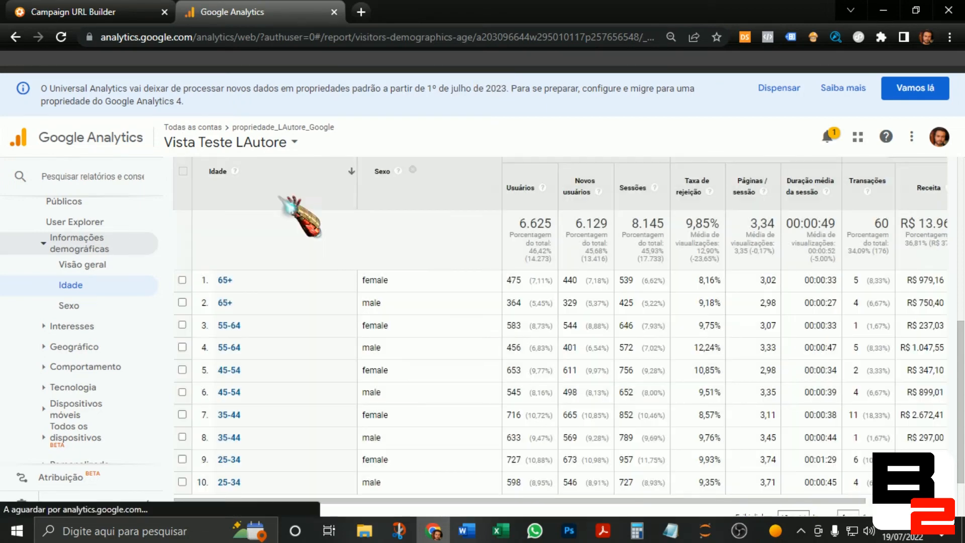
{"action": "left_click", "coordinate": [280, 198]}
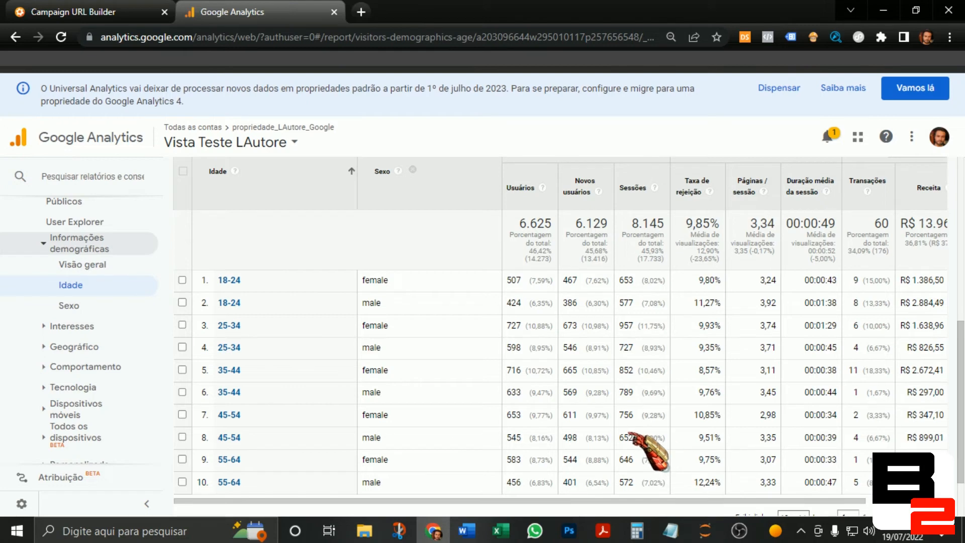
{"action": "left_click_drag", "start_coordinate": [473, 501], "coordinate": [559, 486]}
{"action": "scroll", "coordinate": [468, 492], "scroll_direction": "left", "scroll_amount": 3}
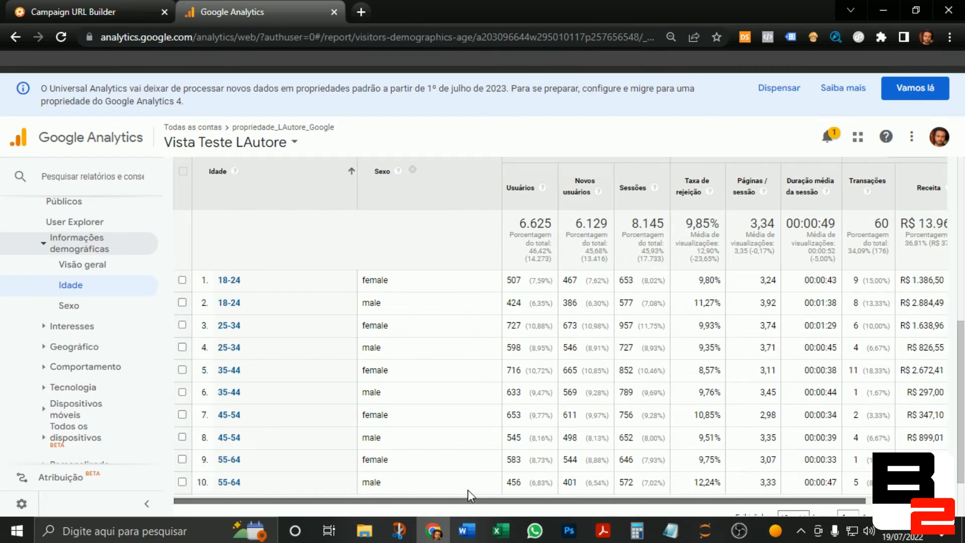
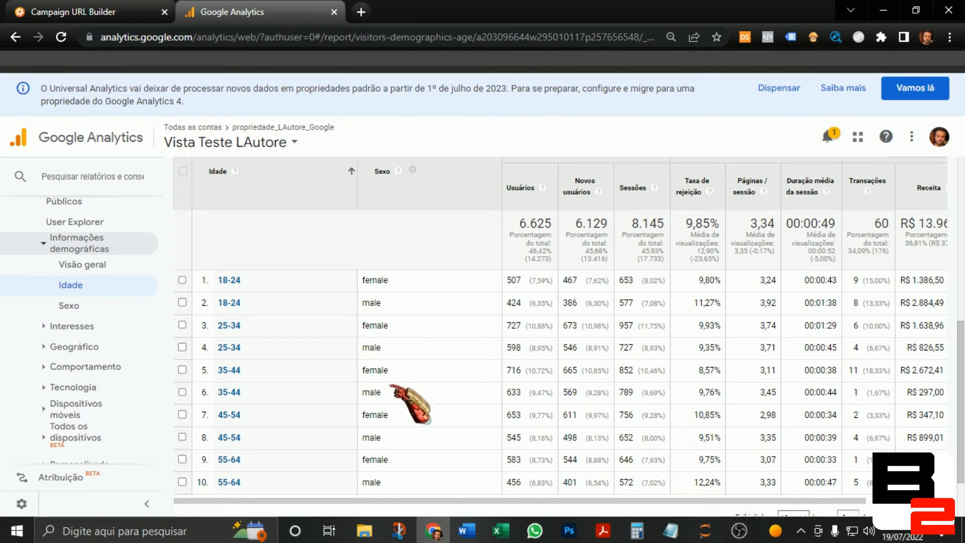
{"action": "scroll", "coordinate": [352, 402], "scroll_direction": "down", "scroll_amount": 2}
{"action": "scroll", "coordinate": [437, 447], "scroll_direction": "up", "scroll_amount": 2}
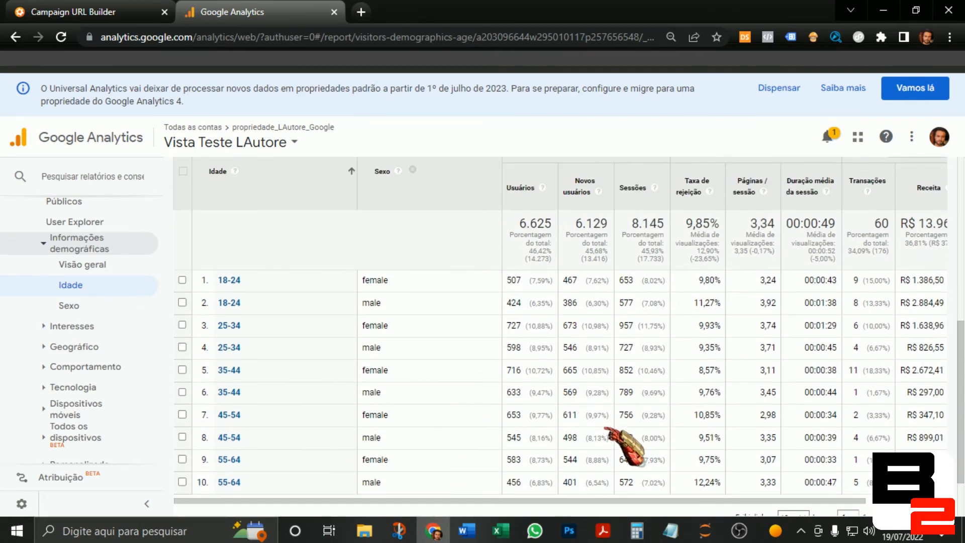
{"action": "scroll", "coordinate": [553, 282], "scroll_direction": "down", "scroll_amount": 2}
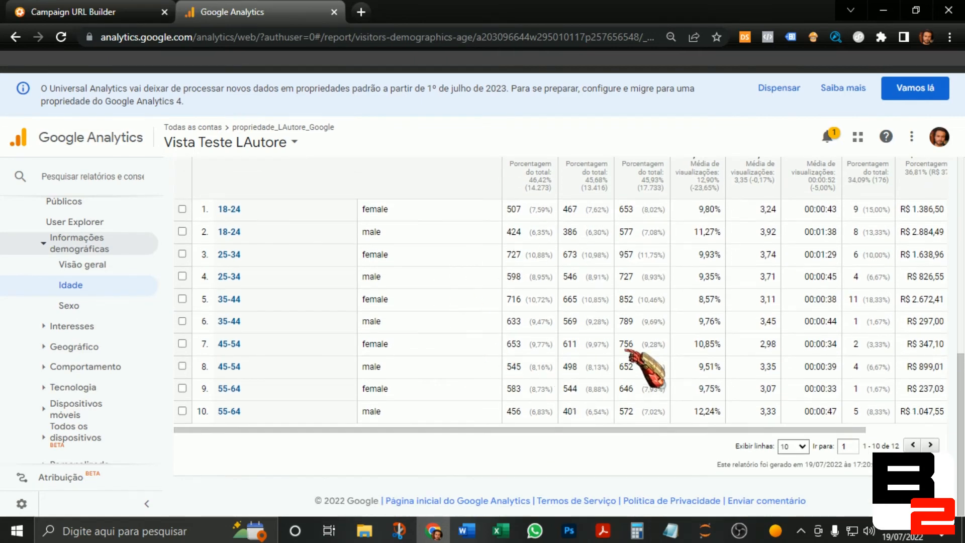
{"action": "scroll", "coordinate": [768, 461], "scroll_direction": "up", "scroll_amount": 2}
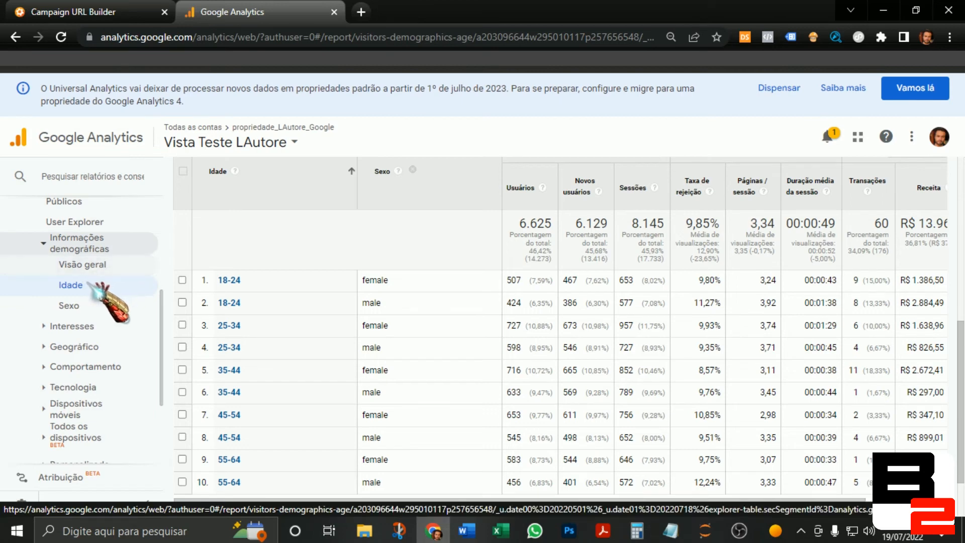
Open the Geográfico Local report and set Cidade as its primary dimension
{"action": "left_click", "coordinate": [52, 348]}
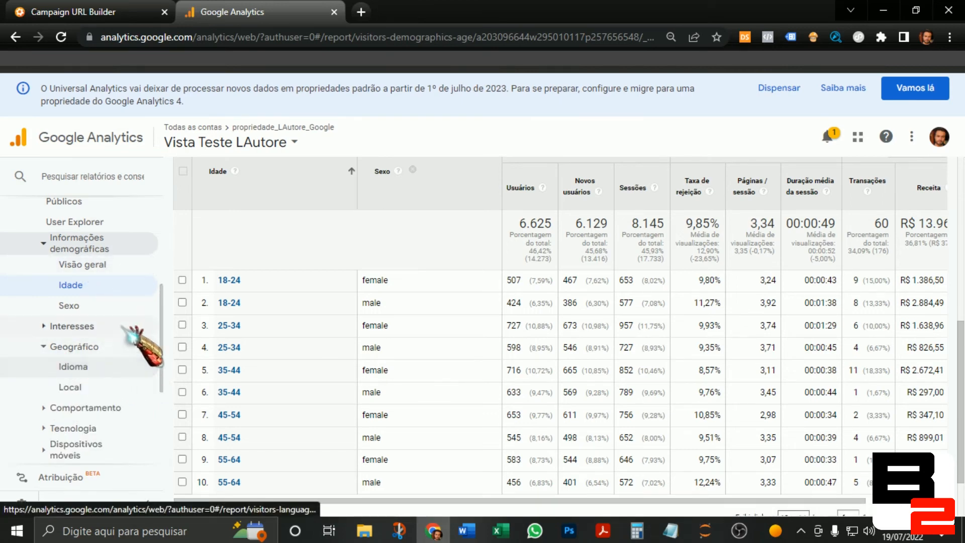
{"action": "left_click", "coordinate": [81, 388]}
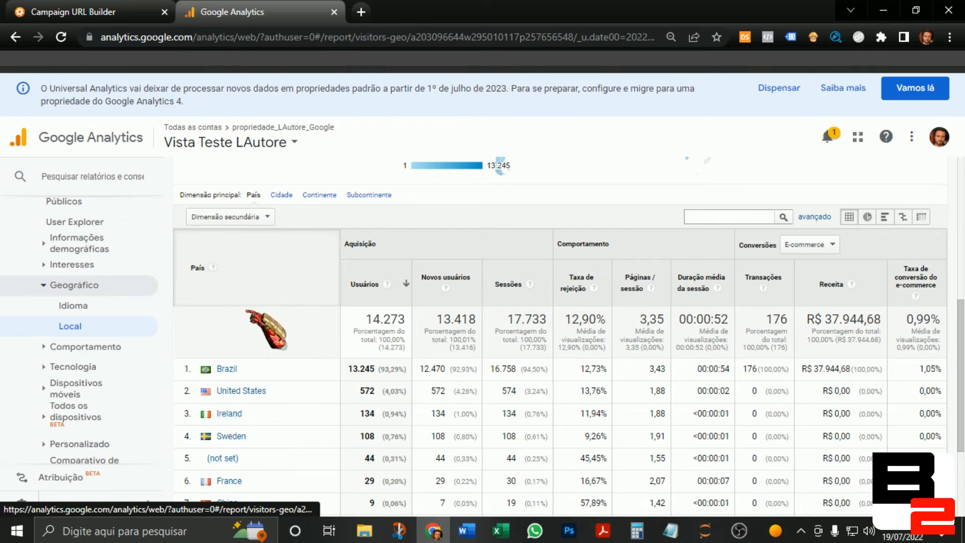
{"action": "left_click", "coordinate": [288, 195]}
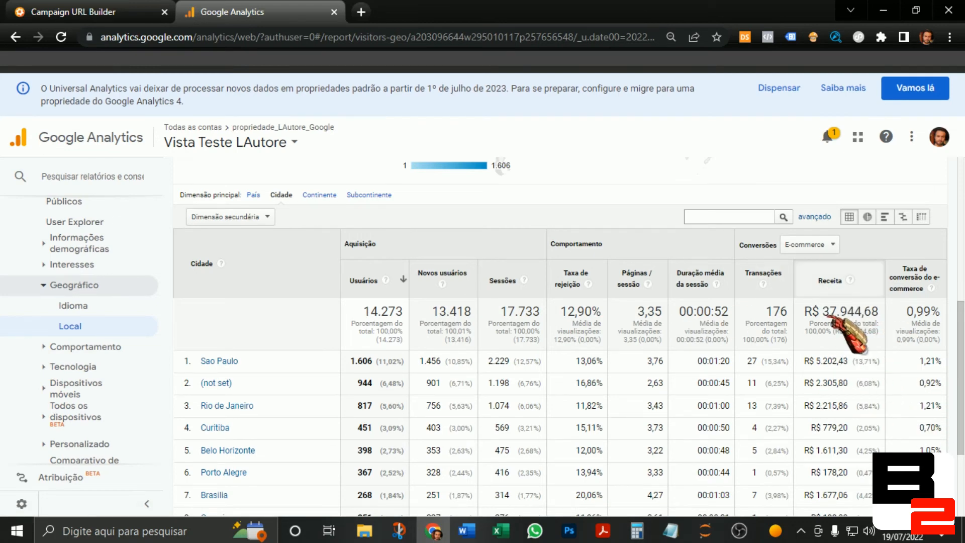
Sort the city table by Receita, highest first, and review the top ten rows
{"action": "left_click", "coordinate": [829, 281]}
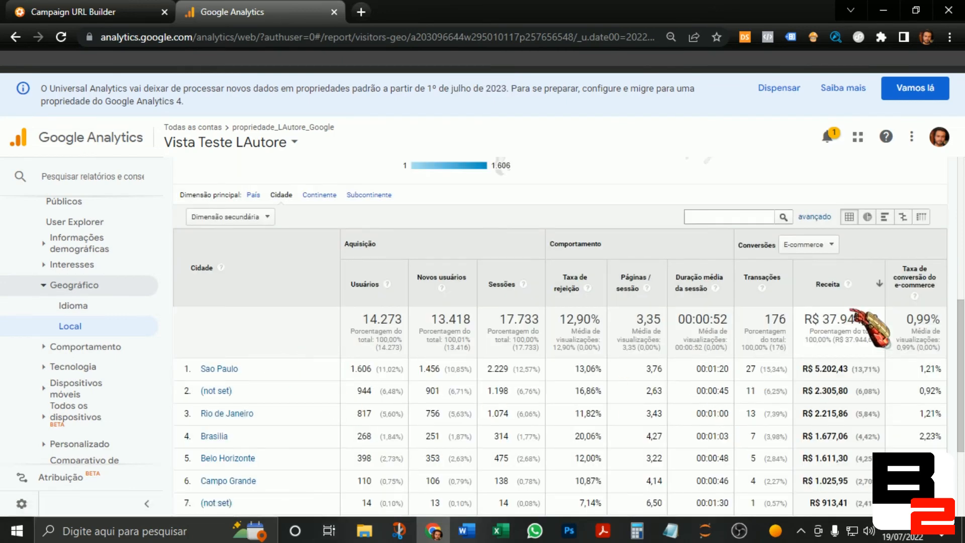
{"action": "scroll", "coordinate": [877, 397], "scroll_direction": "down", "scroll_amount": 1}
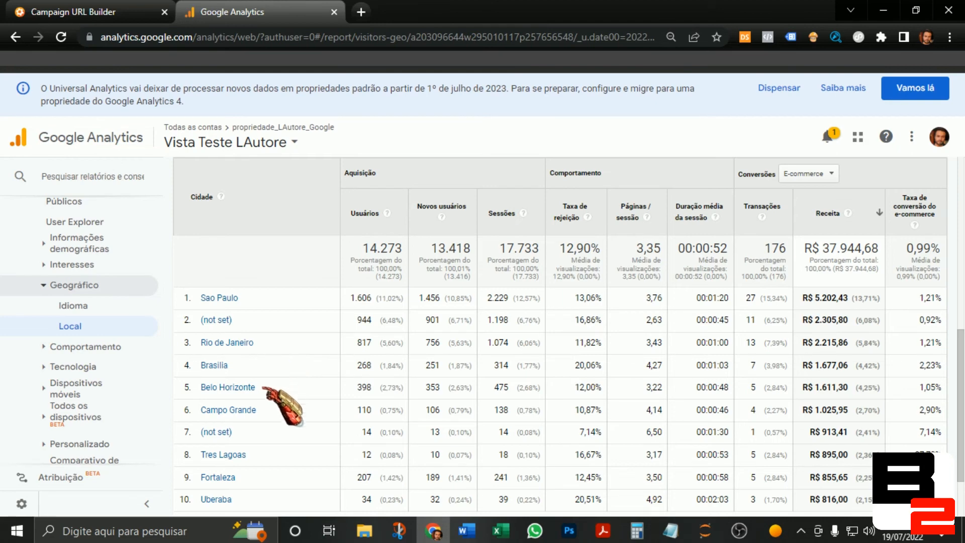
{"action": "scroll", "coordinate": [302, 397], "scroll_direction": "down", "scroll_amount": 3}
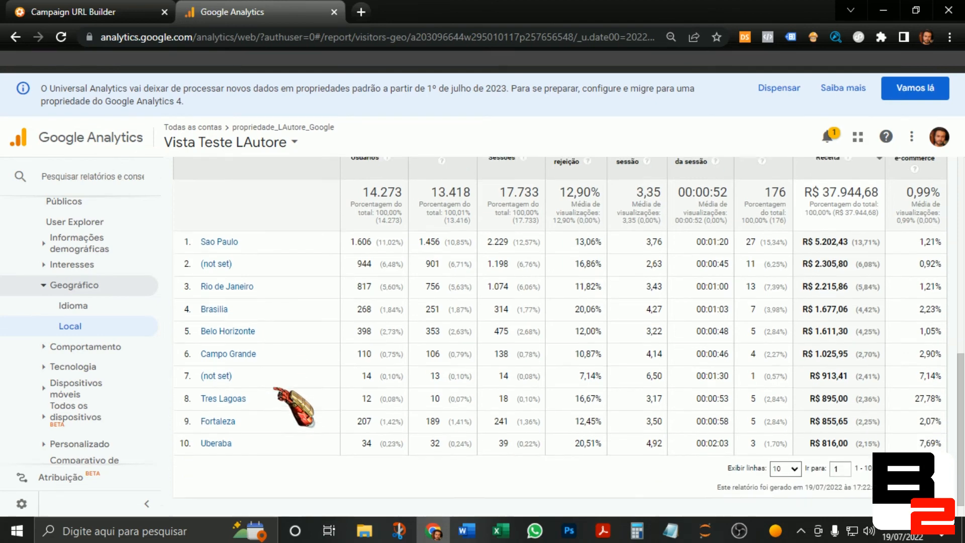
{"action": "scroll", "coordinate": [398, 420], "scroll_direction": "up", "scroll_amount": 3}
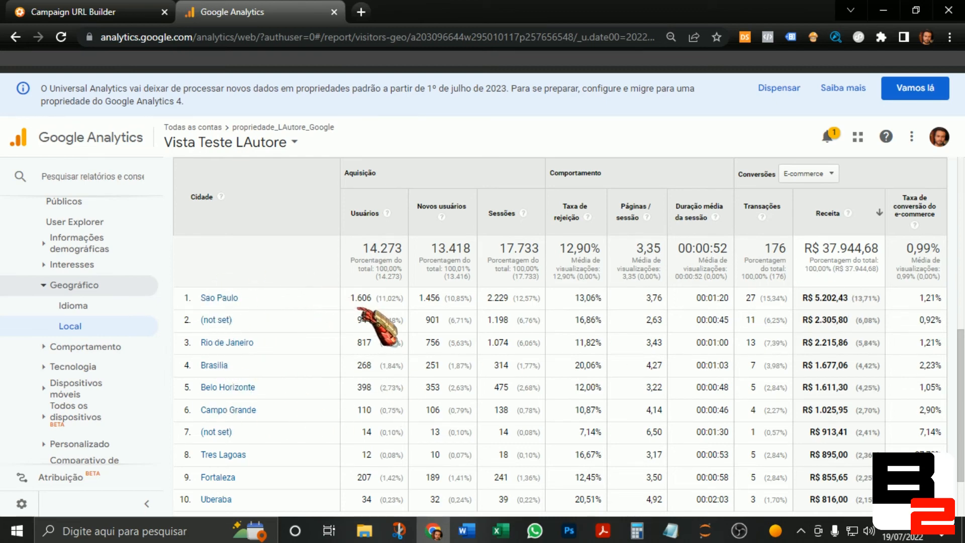
{"action": "scroll", "coordinate": [246, 402], "scroll_direction": "up", "scroll_amount": 2}
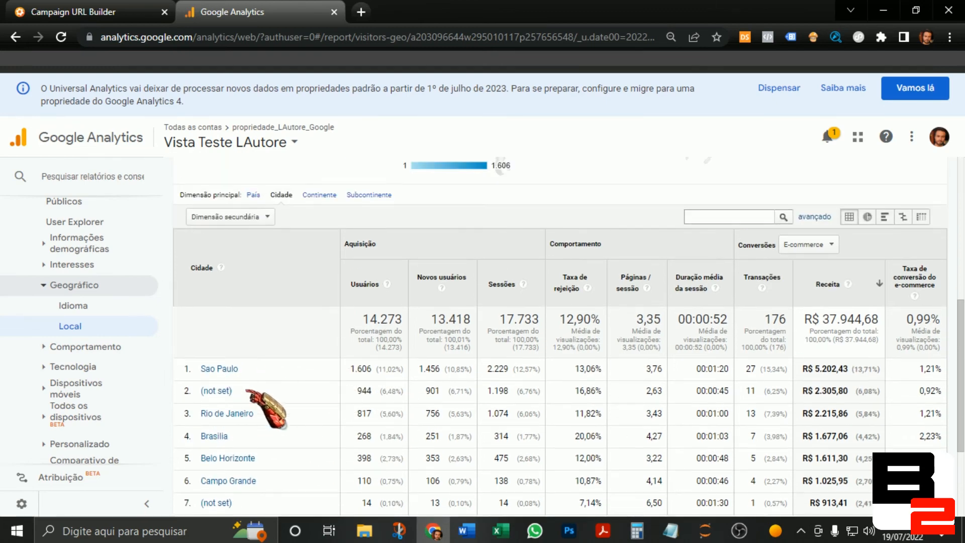
Break the city table down by Sexo as secondary dimension, review the rows and remove that dimension
{"action": "left_click", "coordinate": [261, 222]}
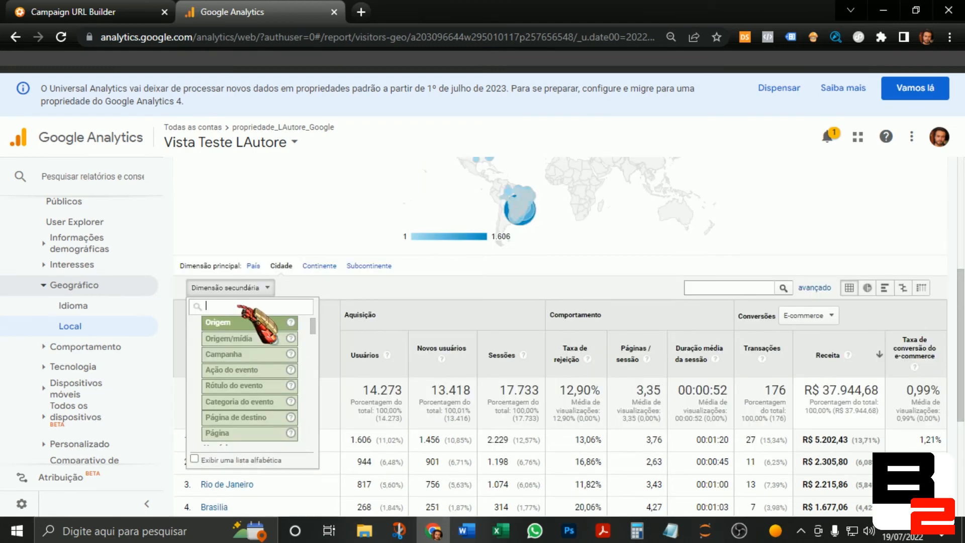
{"action": "type", "text": "sexo"}
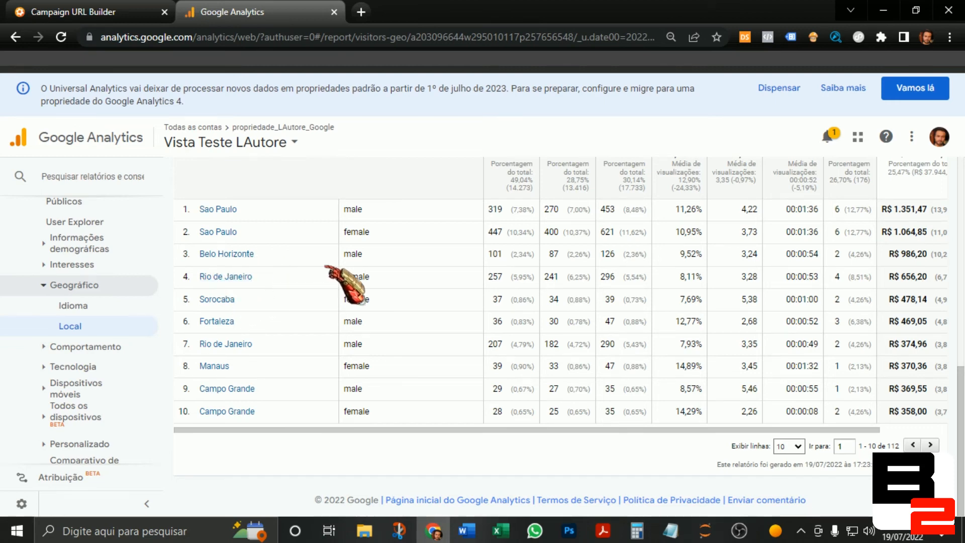
{"action": "scroll", "coordinate": [360, 261], "scroll_direction": "up", "scroll_amount": 3}
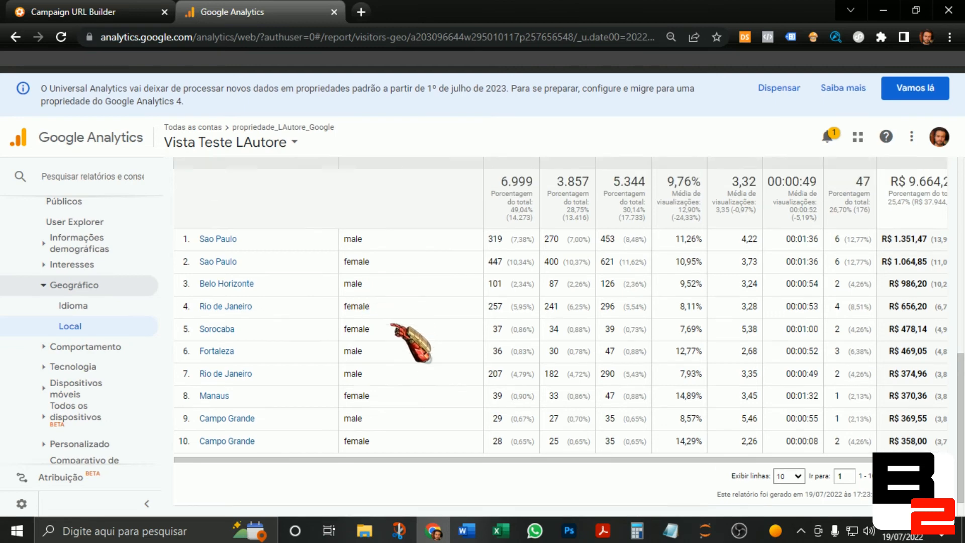
{"action": "left_click", "coordinate": [394, 241]}
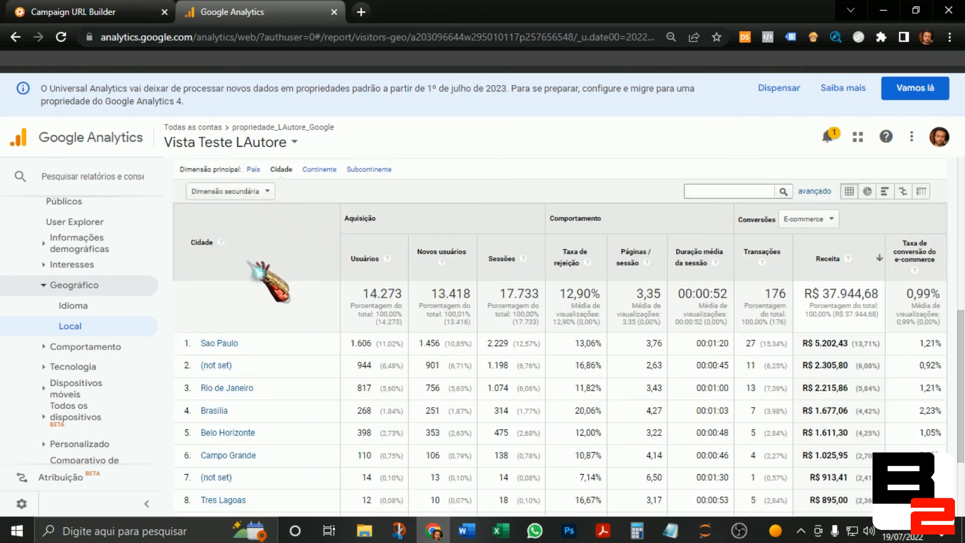
Add Idade as the secondary dimension of the city table and review revenue by city and age group
{"action": "left_click", "coordinate": [251, 193]}
{"action": "type", "text": "idade"}
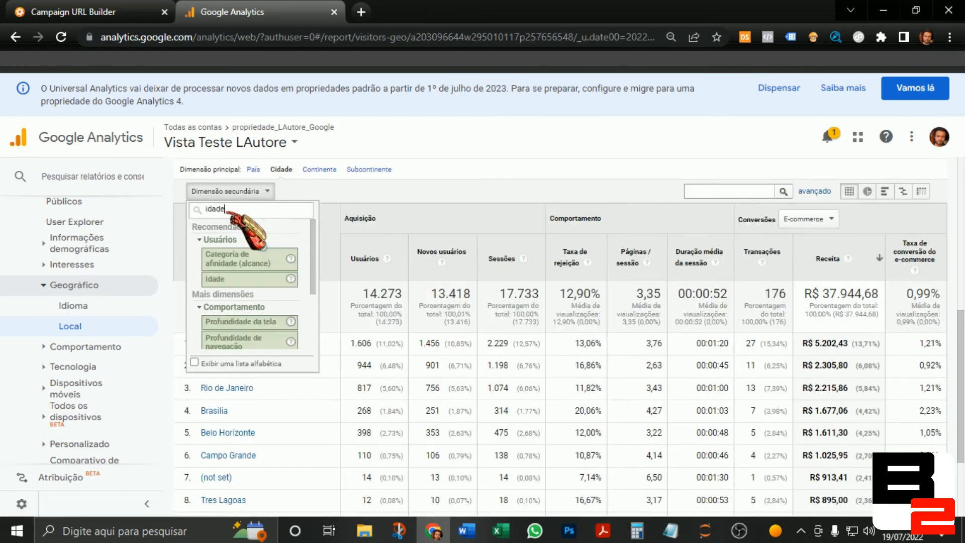
{"action": "left_click", "coordinate": [259, 281]}
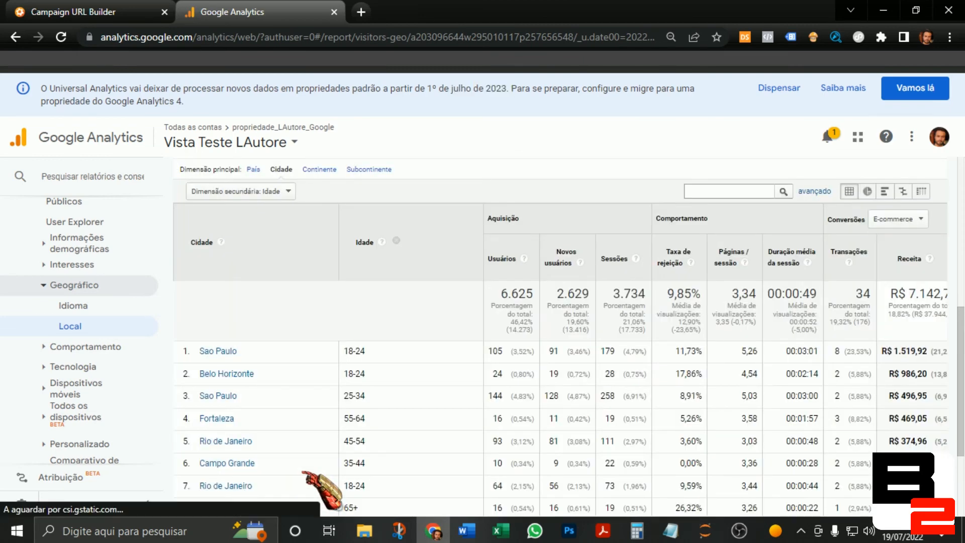
{"action": "scroll", "coordinate": [312, 358], "scroll_direction": "down", "scroll_amount": 1}
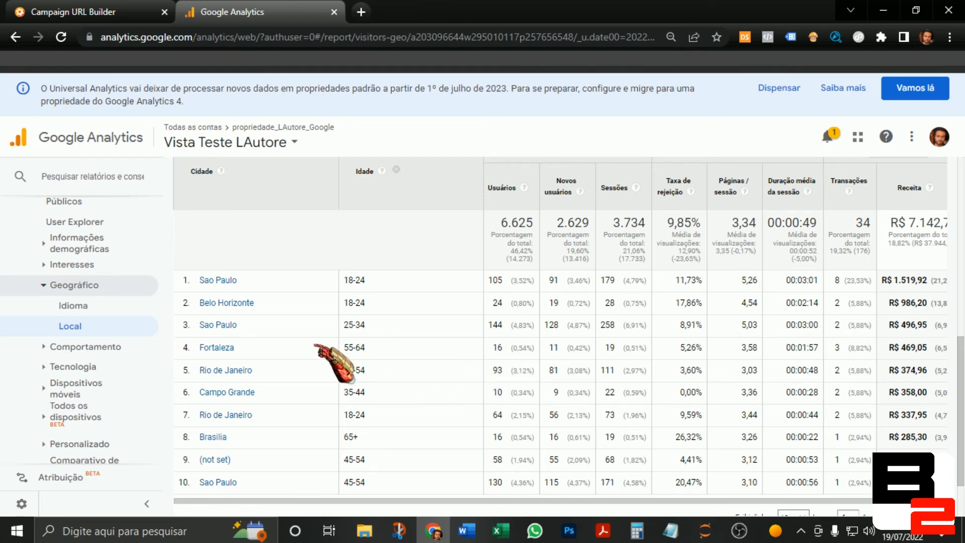
Open the Visualização de funil report for conversion goals and examine the meta_destino_páginadeagradecimento funnel from the Carrinho stage
{"action": "scroll", "coordinate": [72, 294], "scroll_direction": "up", "scroll_amount": 2}
{"action": "scroll", "coordinate": [73, 294], "scroll_direction": "up", "scroll_amount": 4}
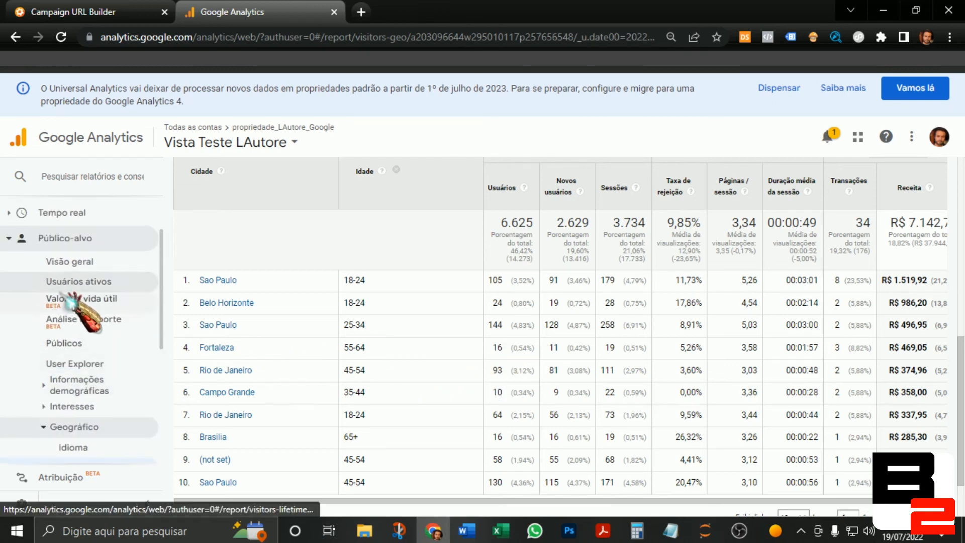
{"action": "left_click", "coordinate": [46, 308]}
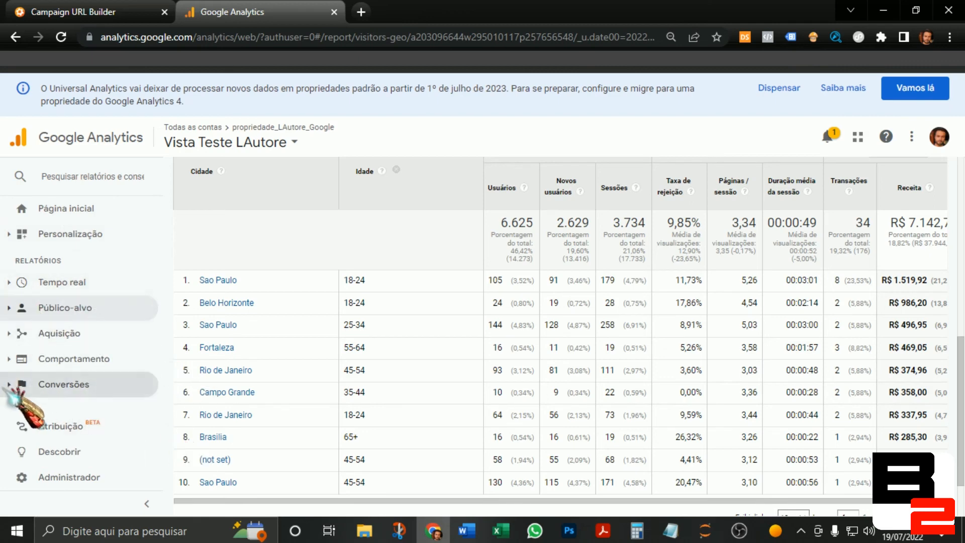
{"action": "left_click", "coordinate": [23, 384]}
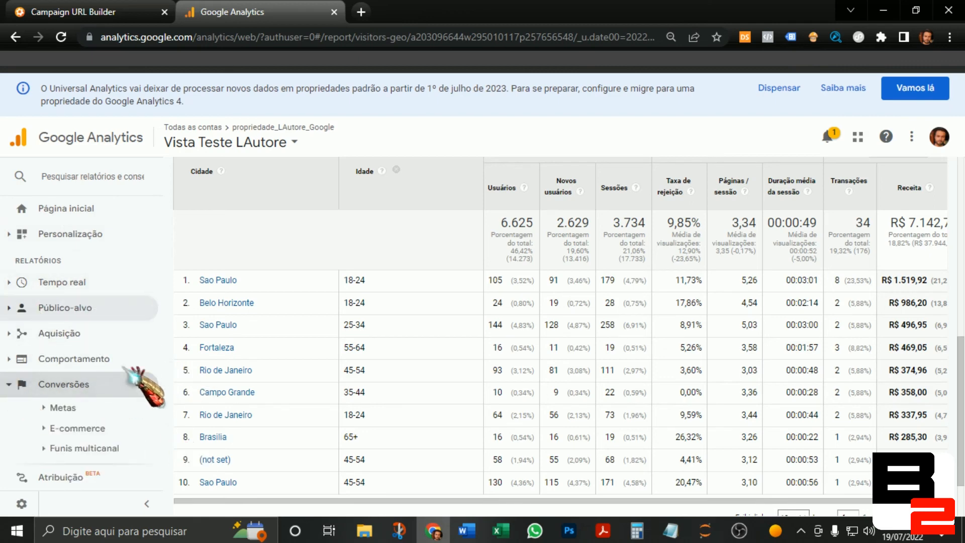
{"action": "left_click", "coordinate": [66, 408]}
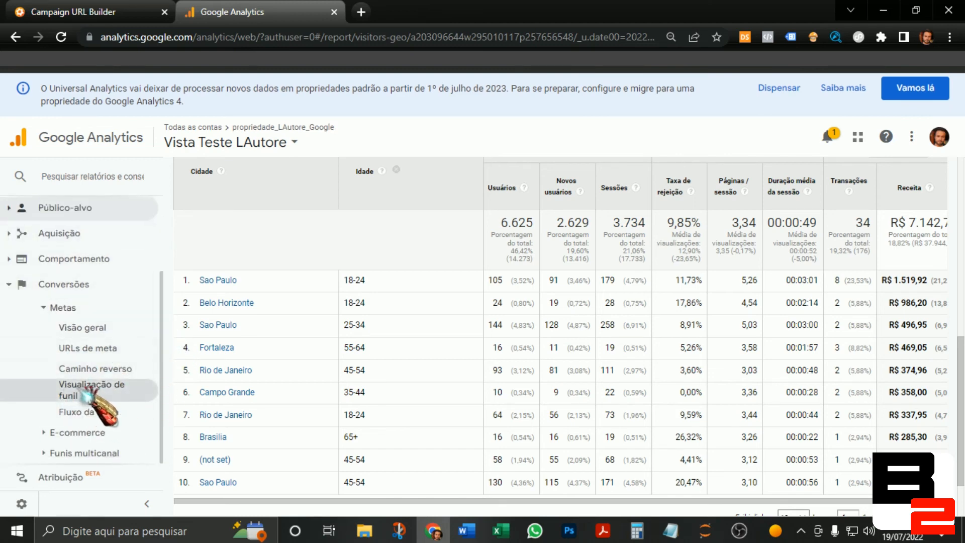
{"action": "left_click", "coordinate": [111, 390]}
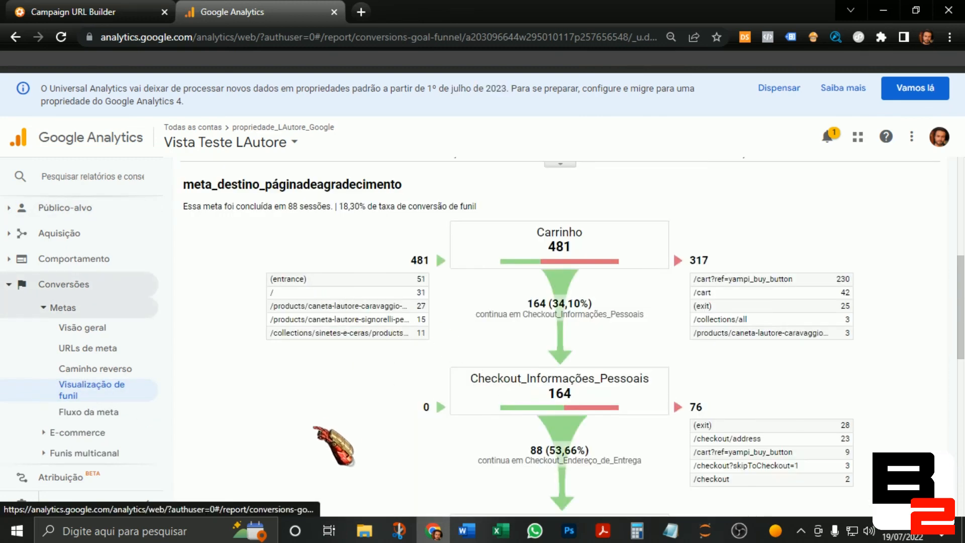
{"action": "scroll", "coordinate": [282, 442], "scroll_direction": "up", "scroll_amount": 7}
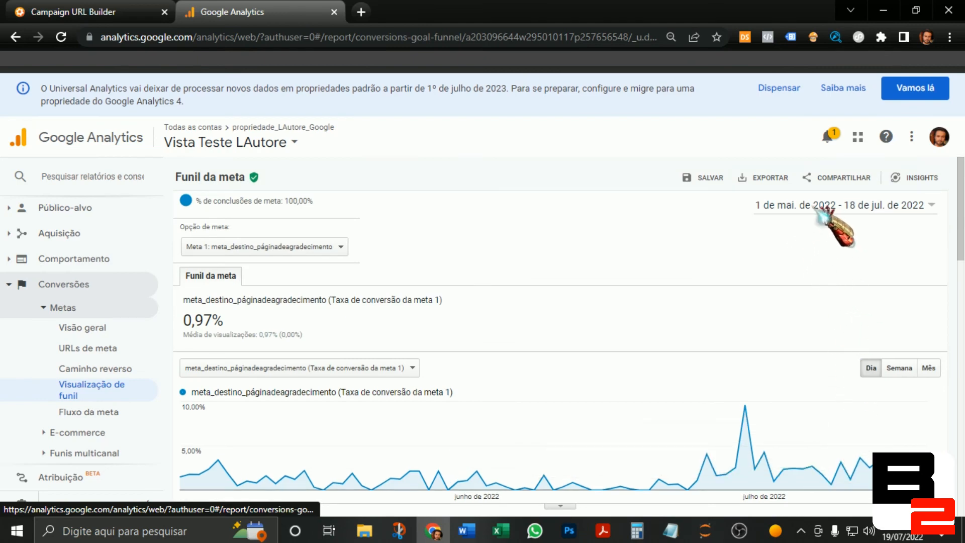
{"action": "scroll", "coordinate": [814, 214], "scroll_direction": "down", "scroll_amount": 5}
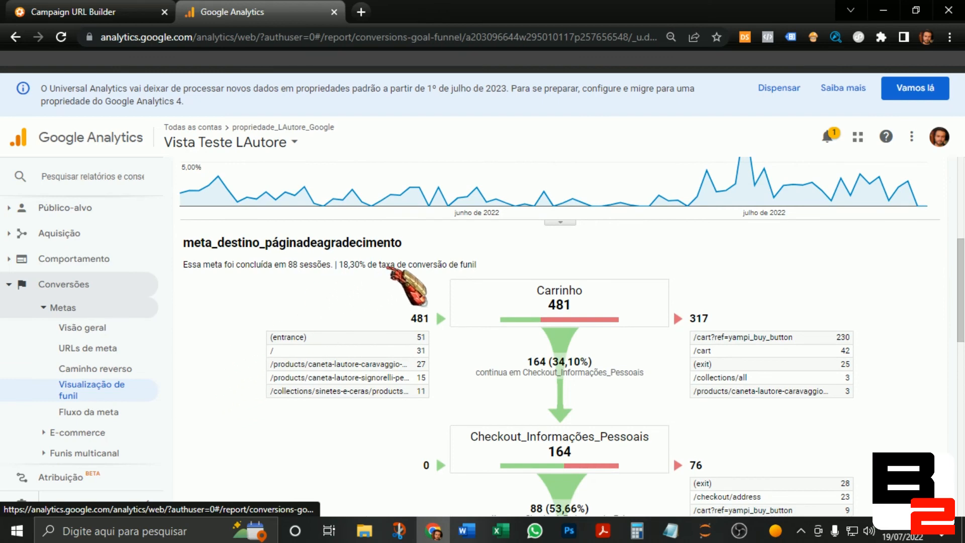
{"action": "scroll", "coordinate": [502, 268], "scroll_direction": "down", "scroll_amount": 3}
{"action": "scroll", "coordinate": [432, 302], "scroll_direction": "up", "scroll_amount": 1}
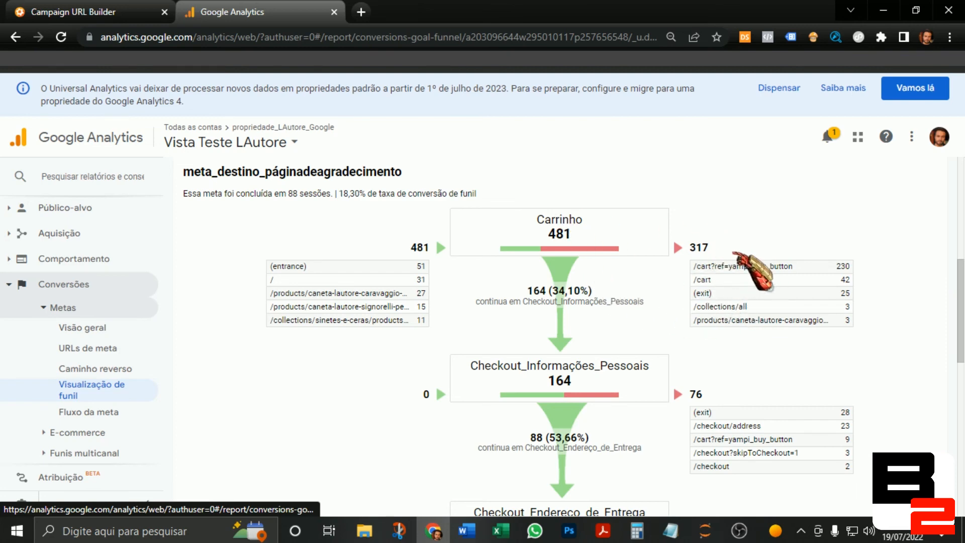
Examine the goal funnel's exits at Carrinho and each checkout stage through to meta_destino_páginadeagradecimento
{"action": "double_click", "coordinate": [696, 247]}
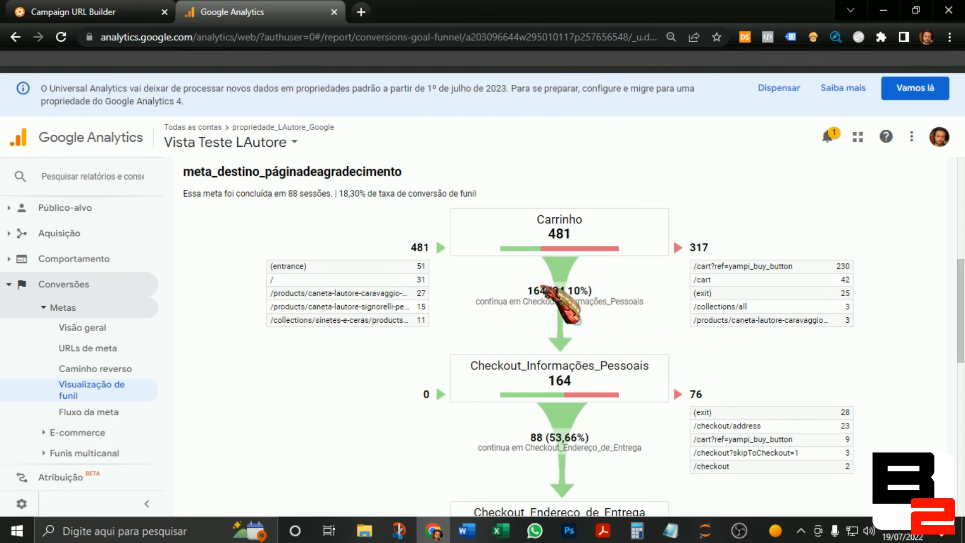
{"action": "scroll", "coordinate": [578, 326], "scroll_direction": "down", "scroll_amount": 1}
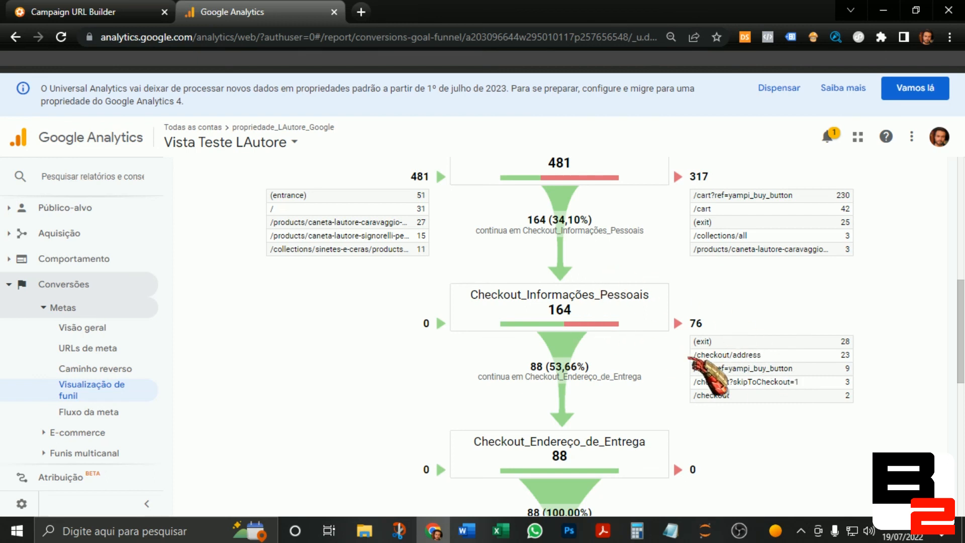
{"action": "scroll", "coordinate": [562, 301], "scroll_direction": "down", "scroll_amount": 1}
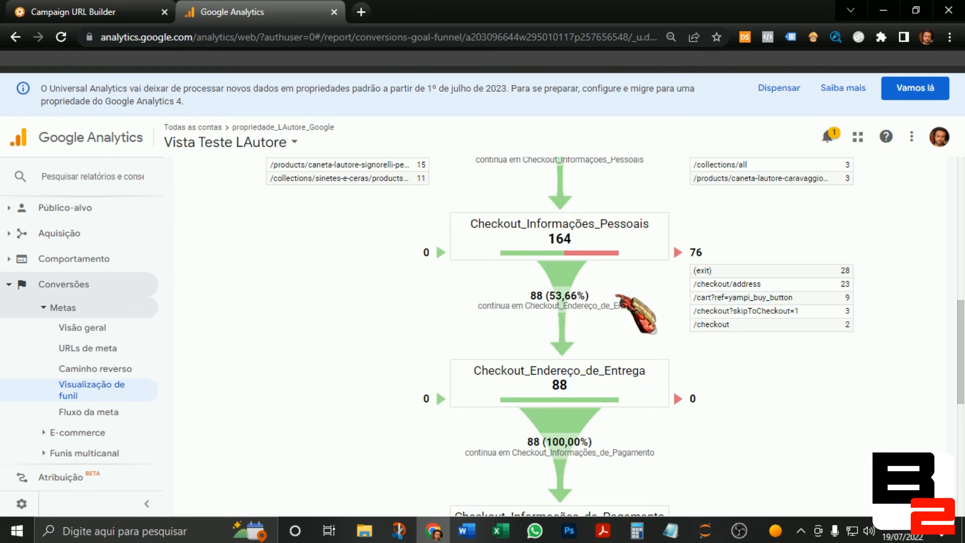
{"action": "scroll", "coordinate": [623, 321], "scroll_direction": "down", "scroll_amount": 2}
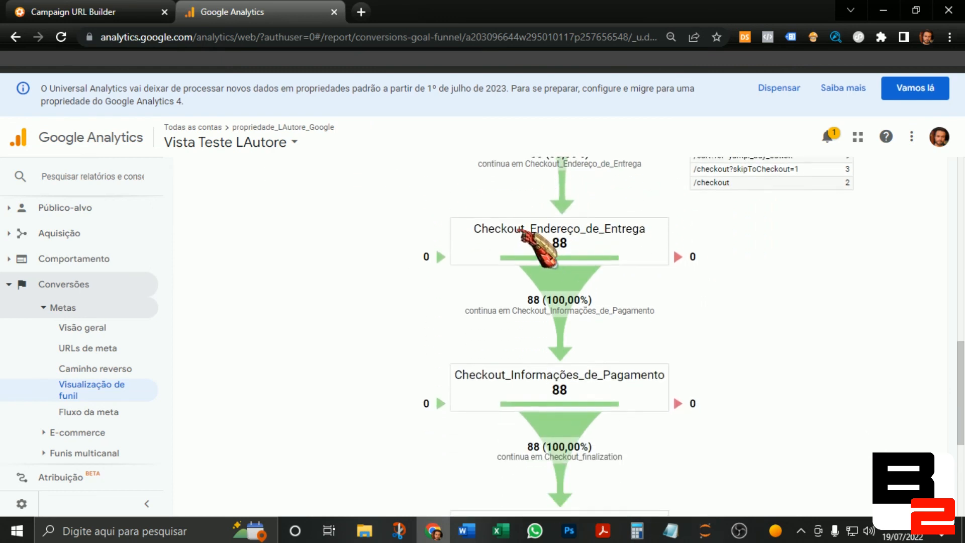
{"action": "scroll", "coordinate": [483, 321], "scroll_direction": "up", "scroll_amount": 1}
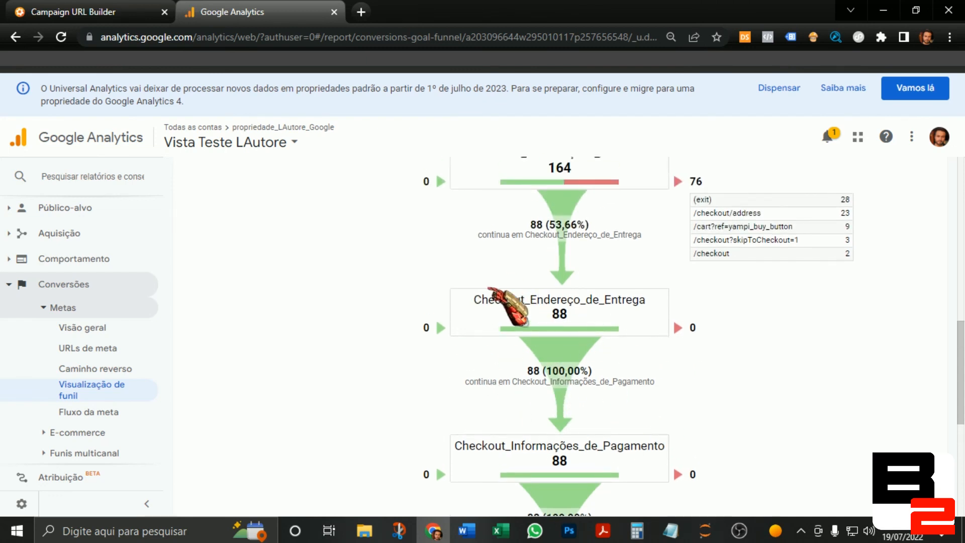
{"action": "scroll", "coordinate": [581, 301], "scroll_direction": "down", "scroll_amount": 1}
{"action": "scroll", "coordinate": [610, 360], "scroll_direction": "down", "scroll_amount": 4}
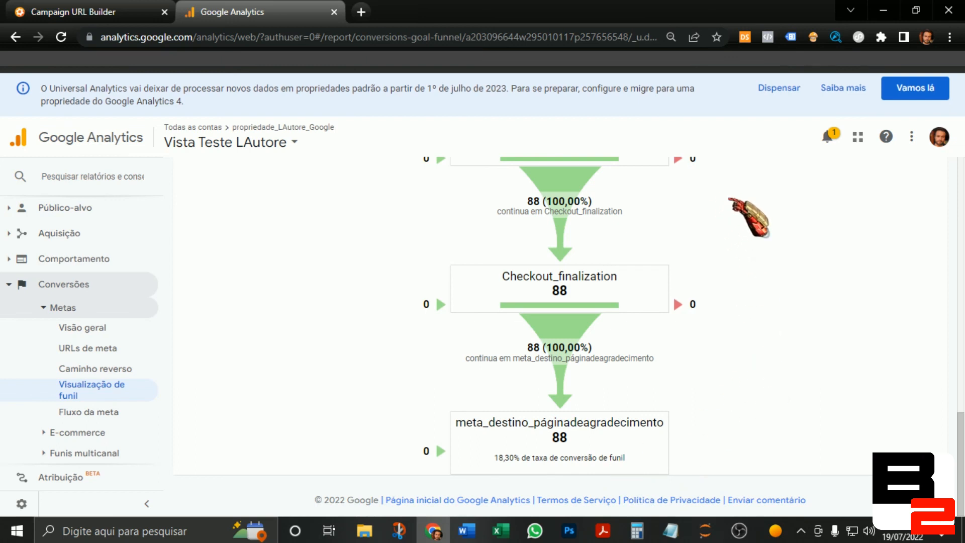
Compare the delivery, payment and finalization stages again, and check the goal conversion rate summary and chart above the funnel
{"action": "scroll", "coordinate": [744, 437], "scroll_direction": "up", "scroll_amount": 3}
{"action": "scroll", "coordinate": [623, 447], "scroll_direction": "up", "scroll_amount": 3}
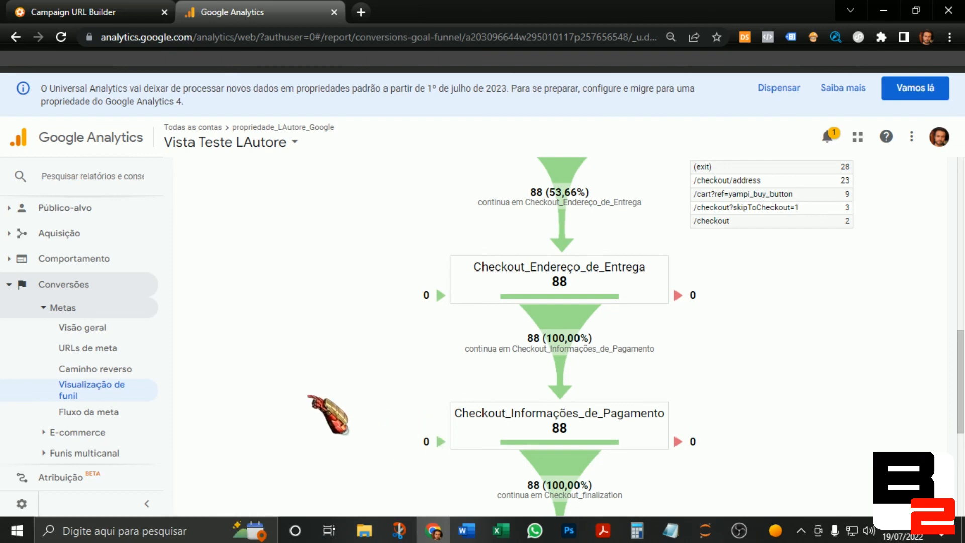
{"action": "scroll", "coordinate": [498, 442], "scroll_direction": "down", "scroll_amount": 3}
{"action": "scroll", "coordinate": [694, 342], "scroll_direction": "down", "scroll_amount": 5}
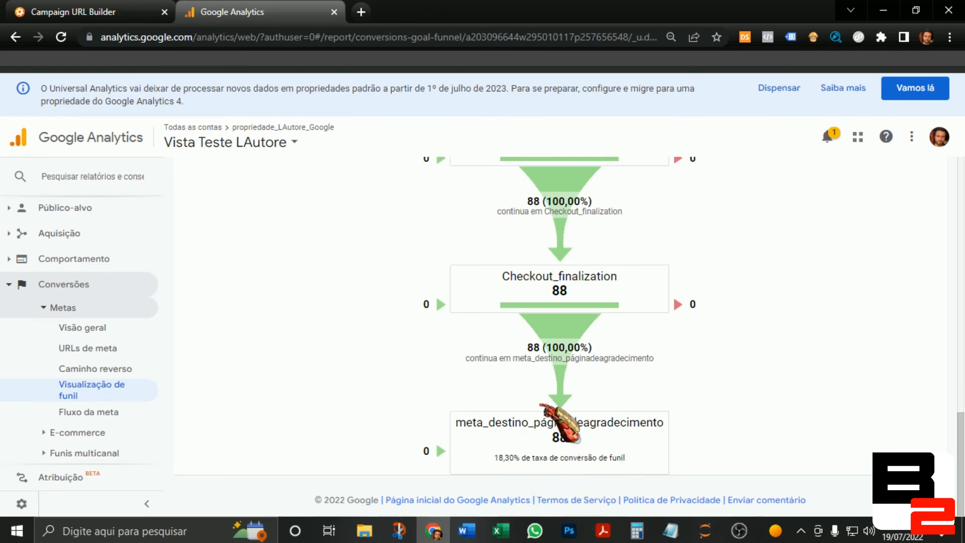
{"action": "scroll", "coordinate": [672, 369], "scroll_direction": "up", "scroll_amount": 12}
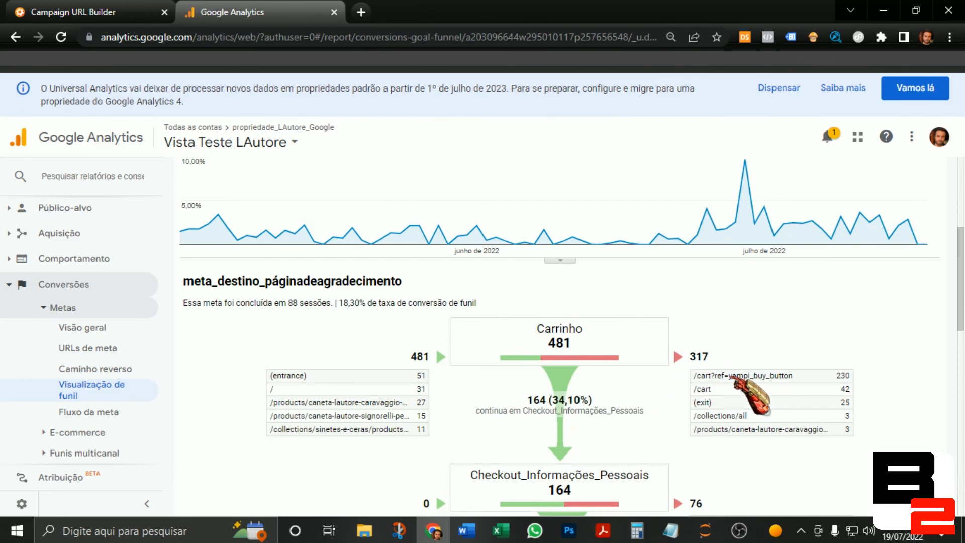
{"action": "scroll", "coordinate": [736, 380], "scroll_direction": "up", "scroll_amount": 5}
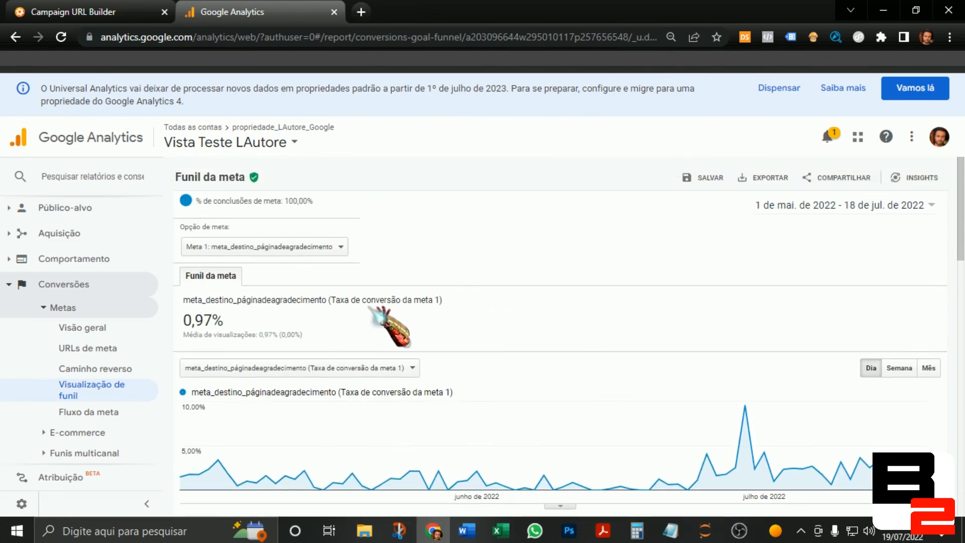
{"action": "scroll", "coordinate": [426, 387], "scroll_direction": "down", "scroll_amount": 10}
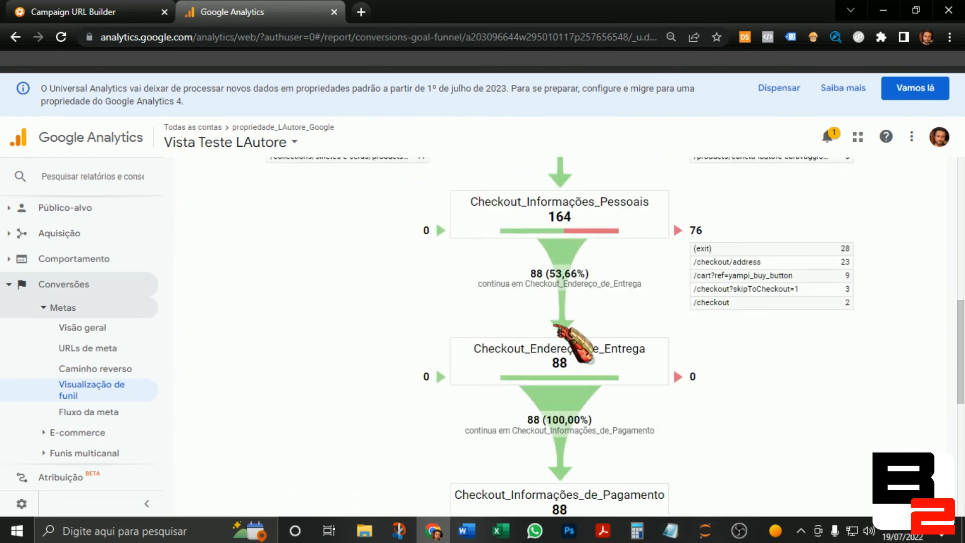
{"action": "scroll", "coordinate": [554, 325], "scroll_direction": "down", "scroll_amount": 1}
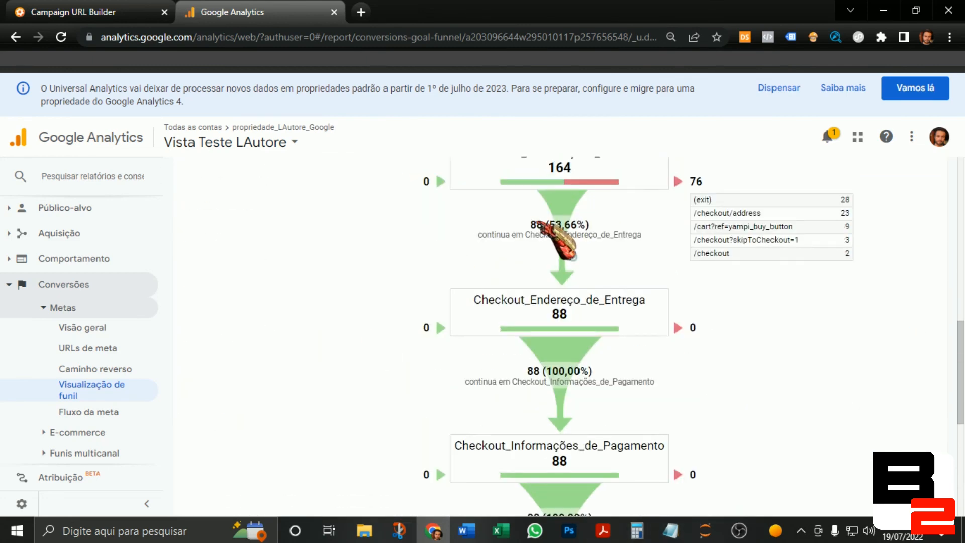
Open the meta_destino_páginadeagradecimento goal's configuration from the Metas administration settings of Vista Teste LAutore
{"action": "left_click", "coordinate": [22, 503]}
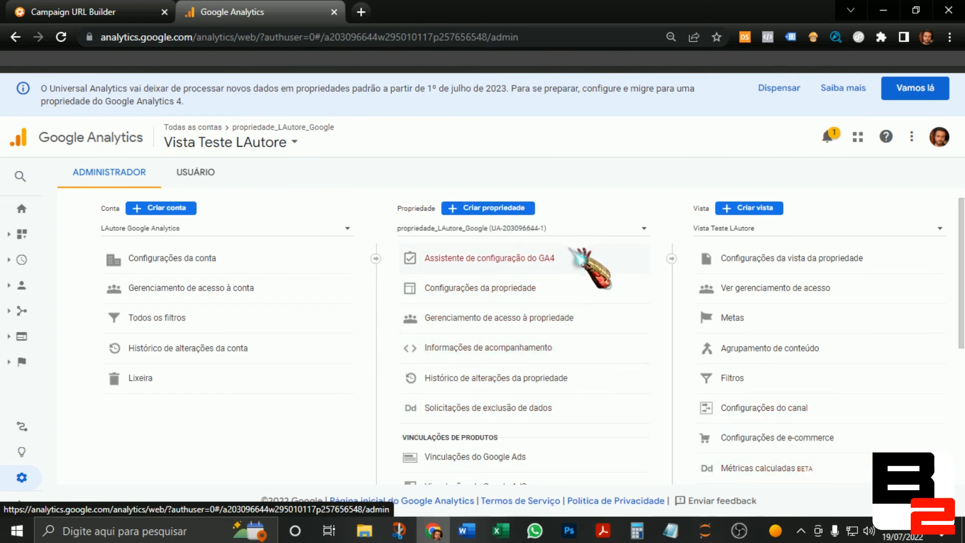
{"action": "left_click", "coordinate": [735, 318]}
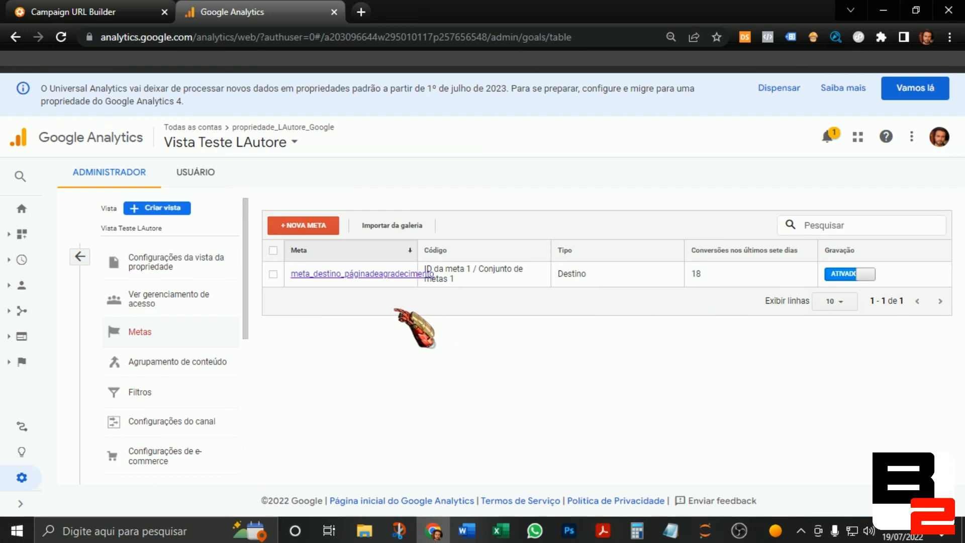
{"action": "left_click", "coordinate": [397, 274]}
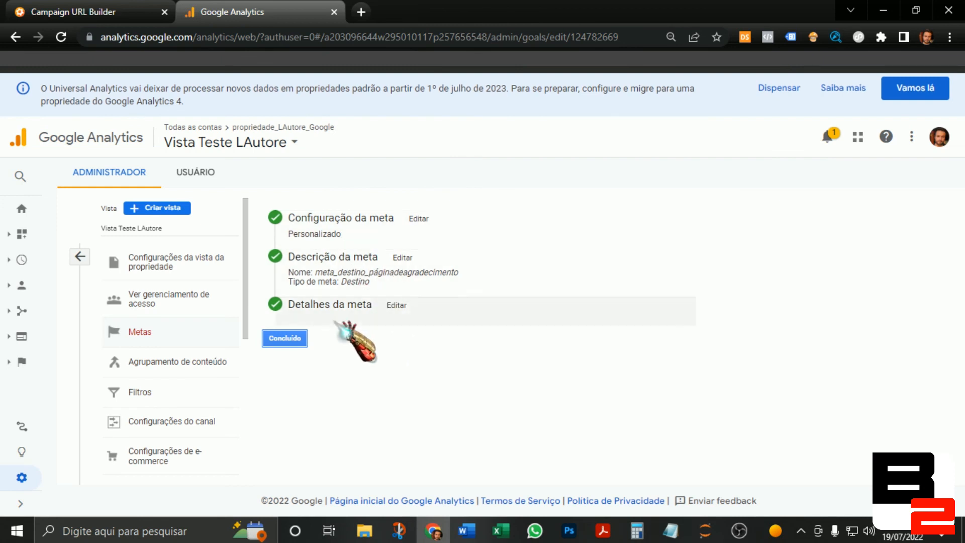
Expand Detalhes da meta for editing and review the funnel step names, their pages and the Obrigatória setting
{"action": "left_click", "coordinate": [376, 307]}
{"action": "scroll", "coordinate": [403, 257], "scroll_direction": "down", "scroll_amount": 2}
{"action": "scroll", "coordinate": [428, 282], "scroll_direction": "up", "scroll_amount": 1}
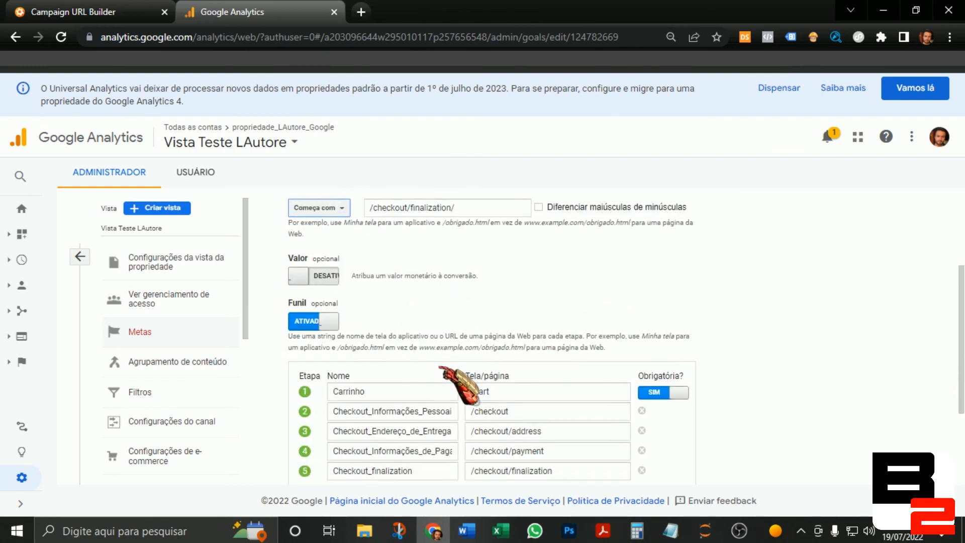
{"action": "scroll", "coordinate": [463, 340], "scroll_direction": "down", "scroll_amount": 3}
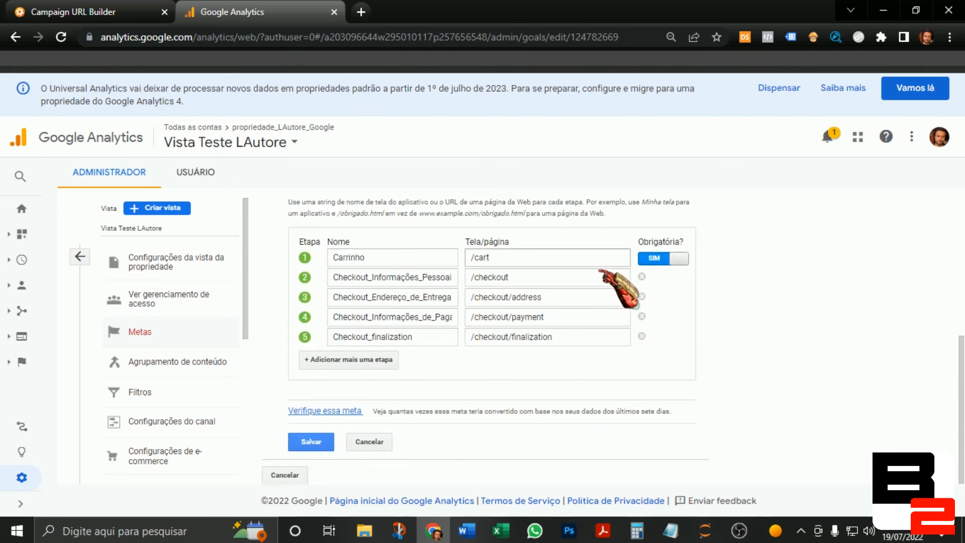
{"action": "scroll", "coordinate": [598, 271], "scroll_direction": "up", "scroll_amount": 1}
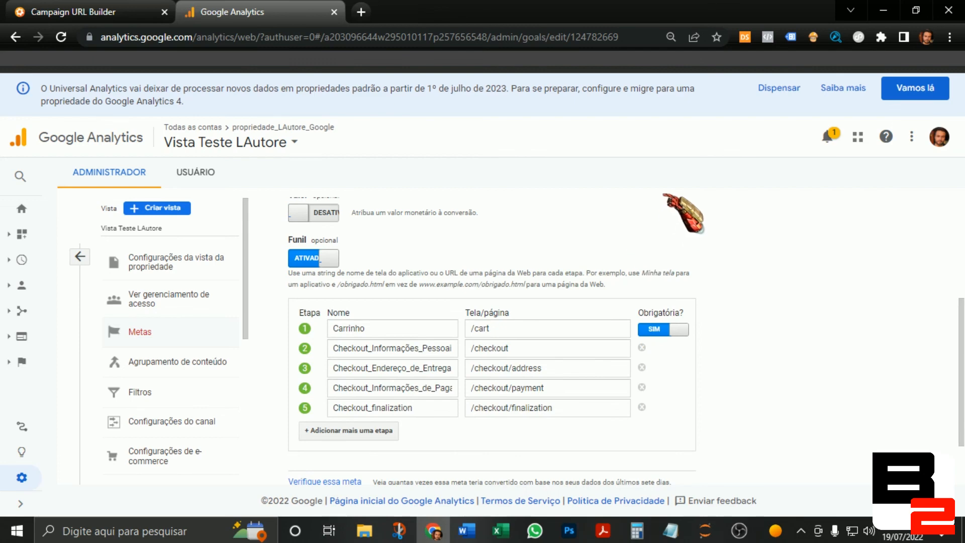